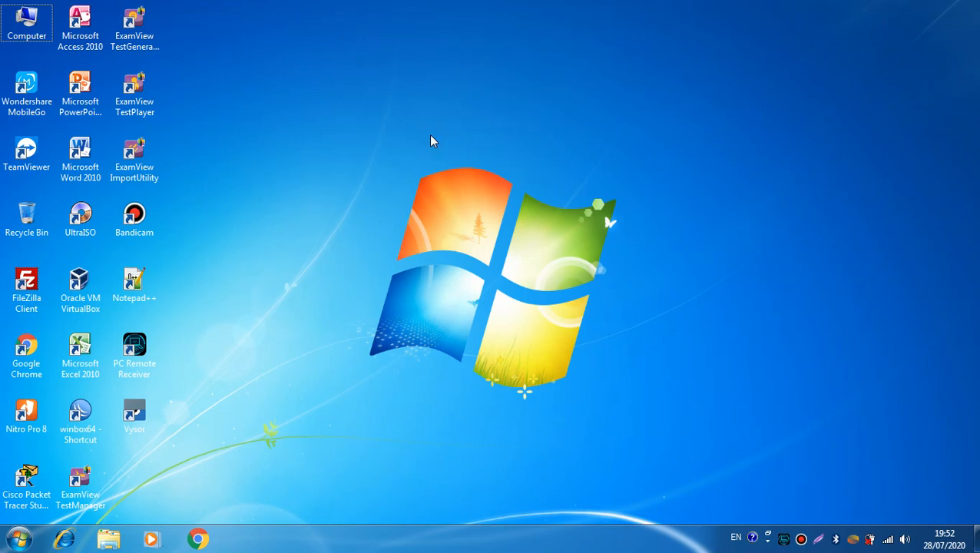
# Step: Open Google Chrome and search the web for "gform"
pyautogui.click(392, 140)
pyautogui.click(205, 545)
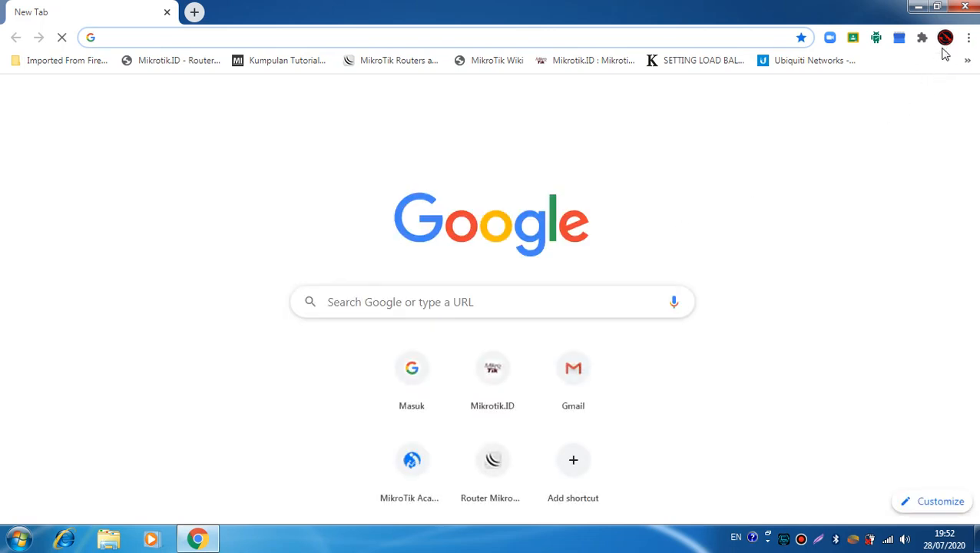
pyautogui.click(957, 100)
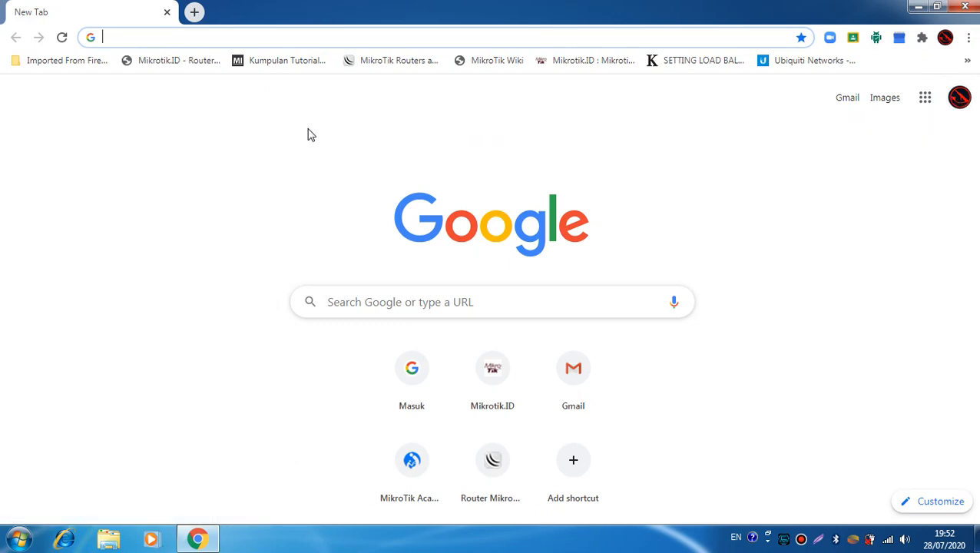
pyautogui.write('gform')
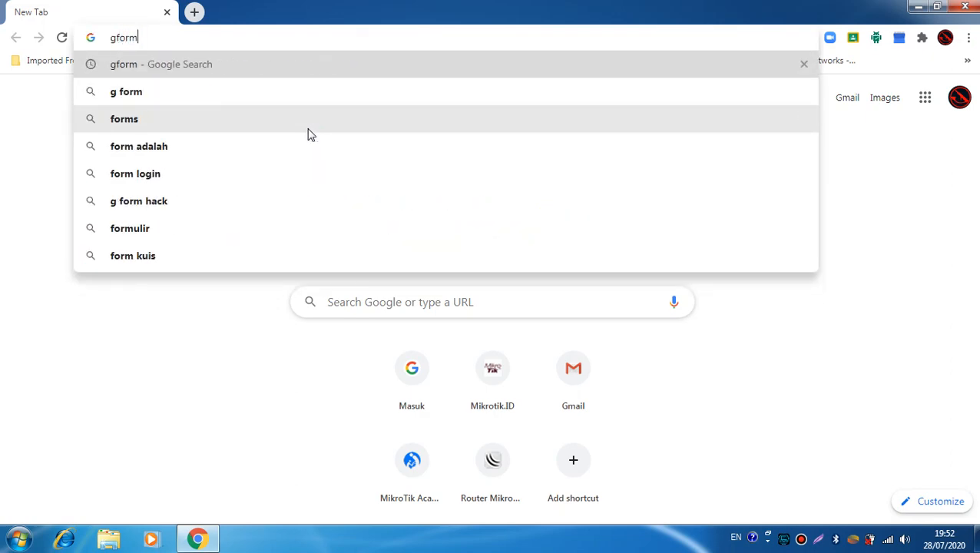
pyautogui.press('Return')
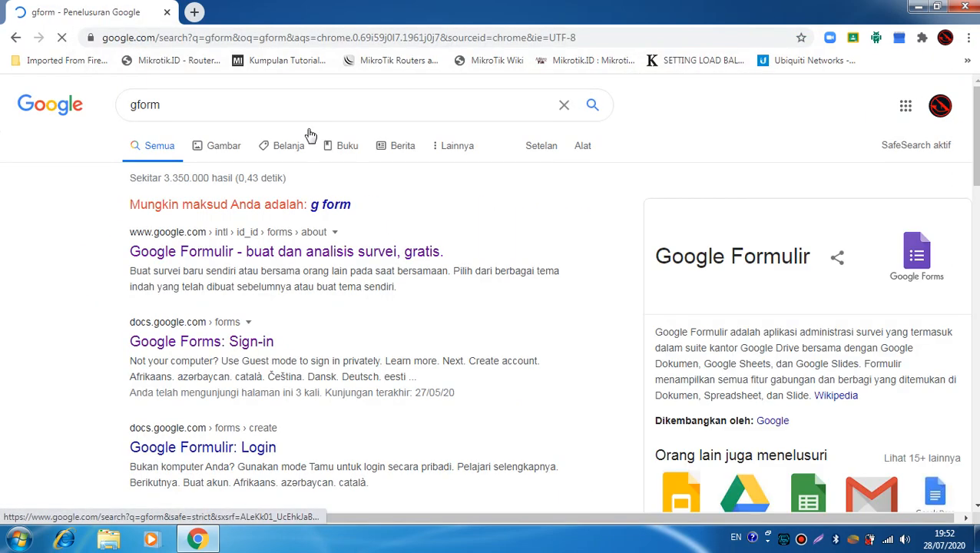
# Step: Open Google Formulir from the search results and create a new blank form (Kosong)
pyautogui.click(218, 253)
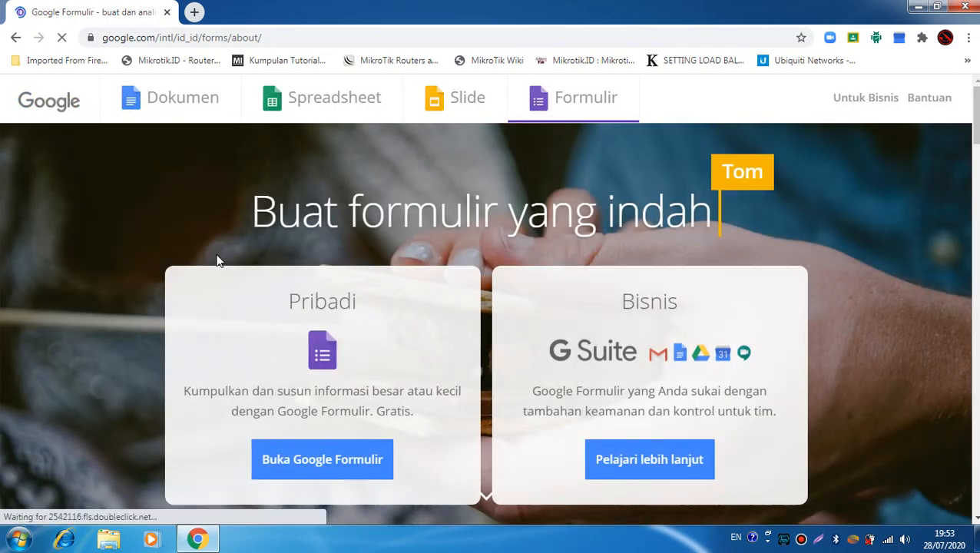
pyautogui.click(308, 467)
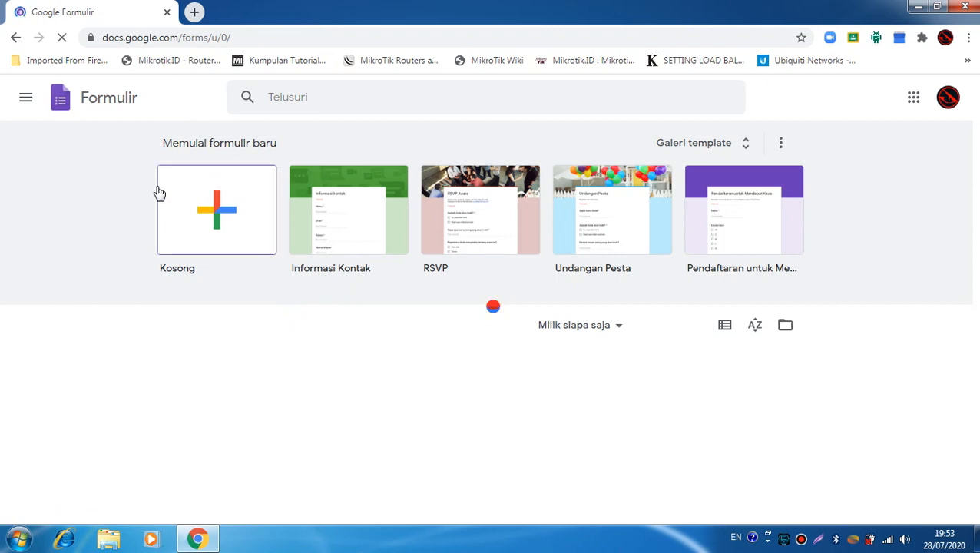
pyautogui.click(210, 226)
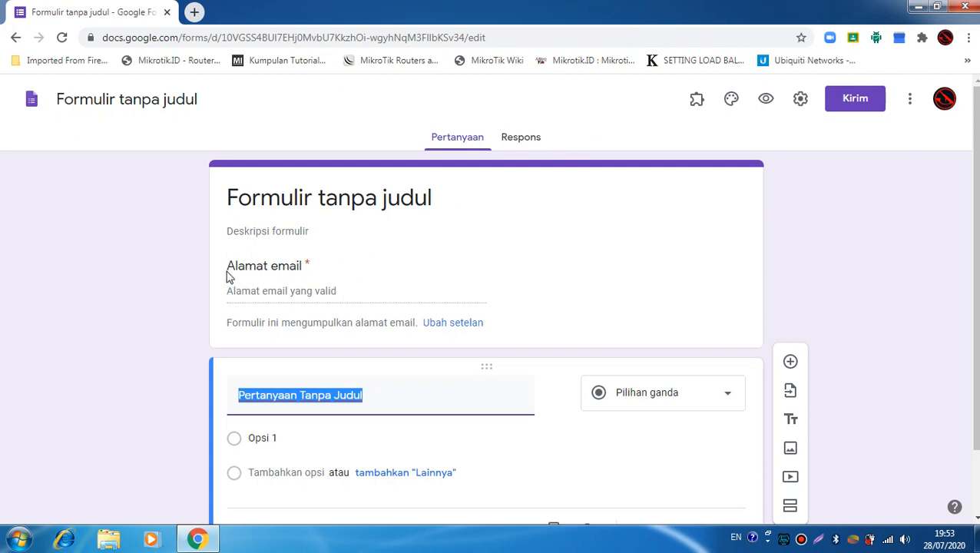
# Step: Inspect the required Alamat email field in the form header and look over the form's general settings
pyautogui.moveTo(225, 269)
pyautogui.mouseDown()
pyautogui.moveTo(297, 268)
pyautogui.moveTo(229, 272)
pyautogui.mouseUp()
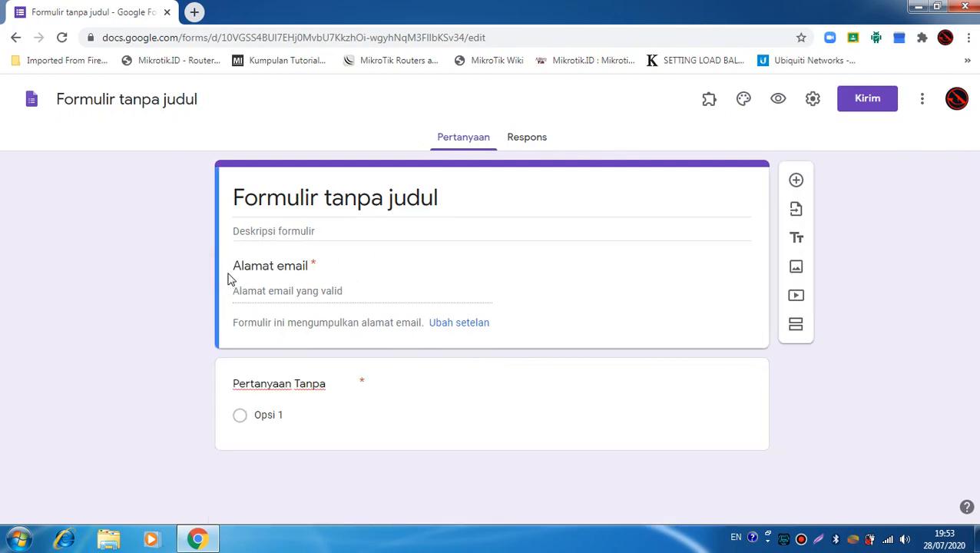
pyautogui.click(501, 265)
pyautogui.moveTo(234, 267); pyautogui.dragTo(340, 274)
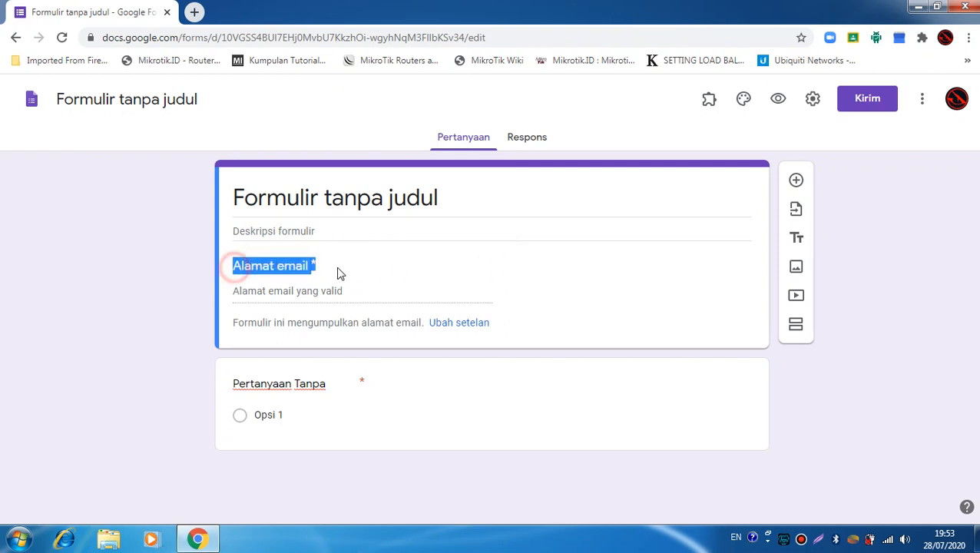
pyautogui.click(361, 267)
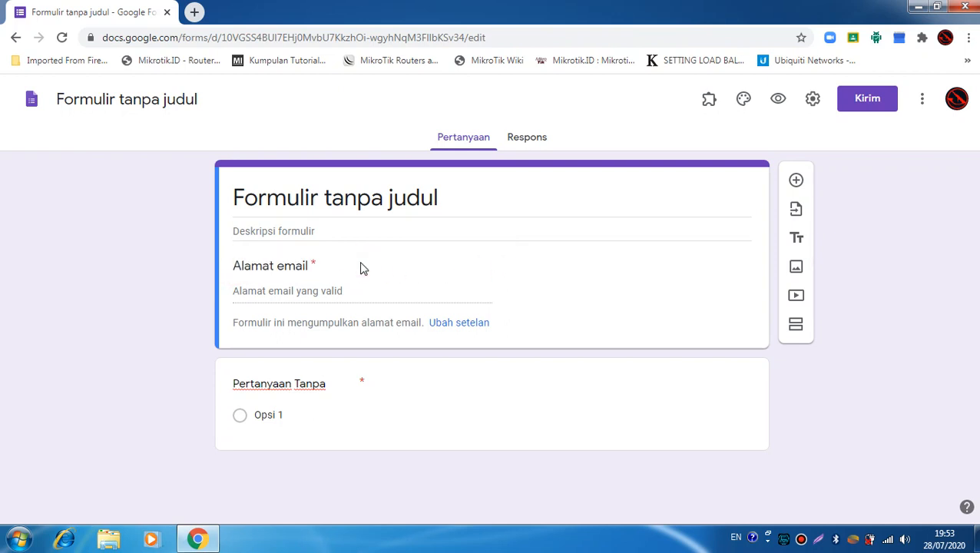
pyautogui.click(813, 100)
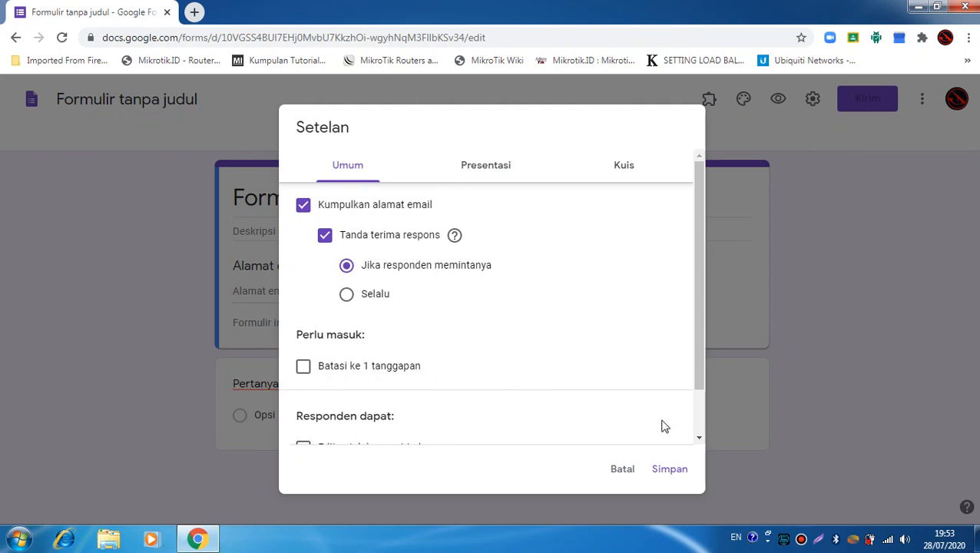
pyautogui.click(619, 469)
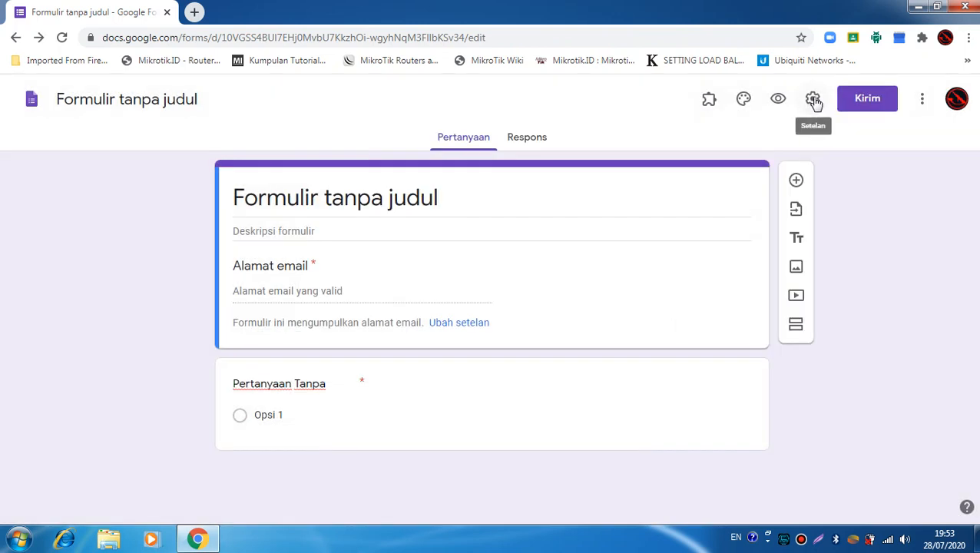
# Step: Disable Kumpulkan alamat email in the form's general settings and save the settings
pyautogui.click(814, 100)
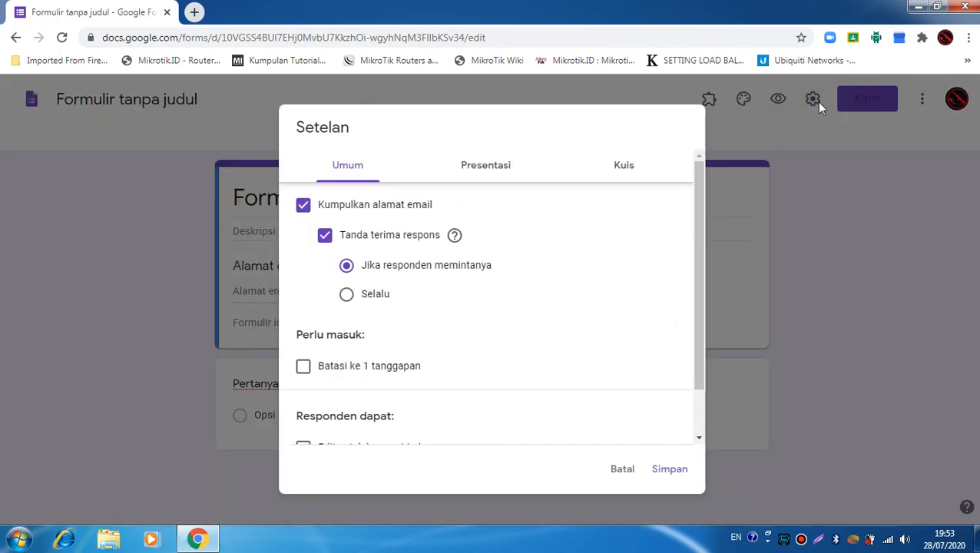
pyautogui.click(304, 206)
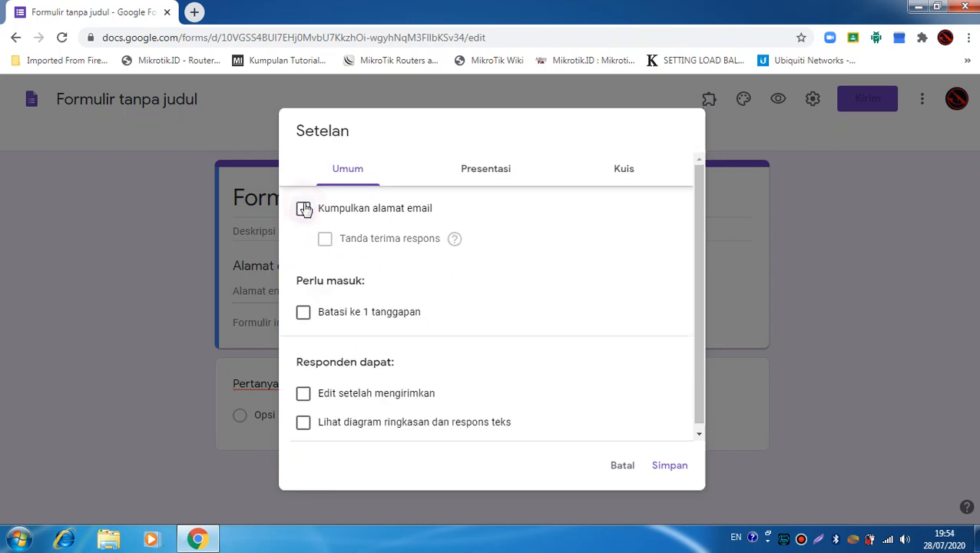
pyautogui.click(679, 468)
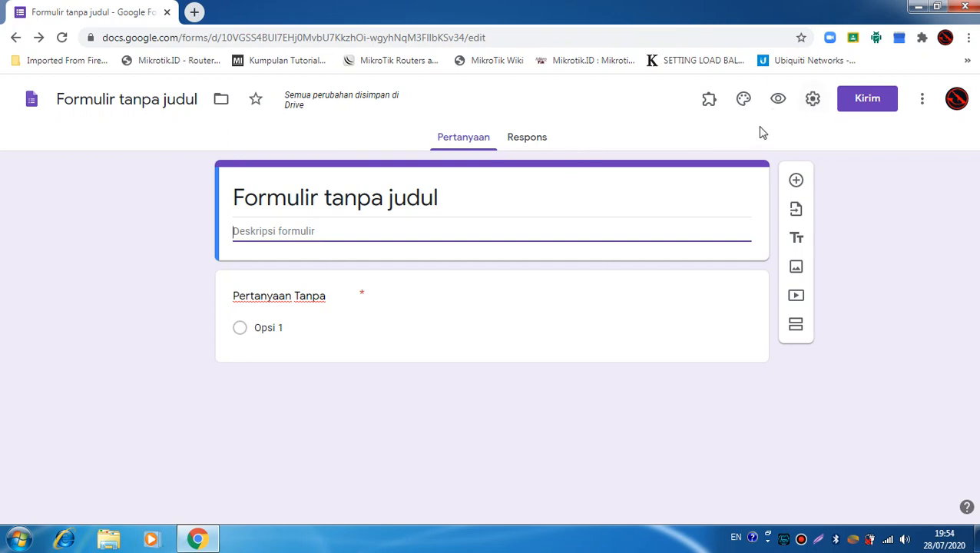
# Step: Enable Kumpulkan alamat email and Tanda terima respons in the form's general settings
pyautogui.click(813, 99)
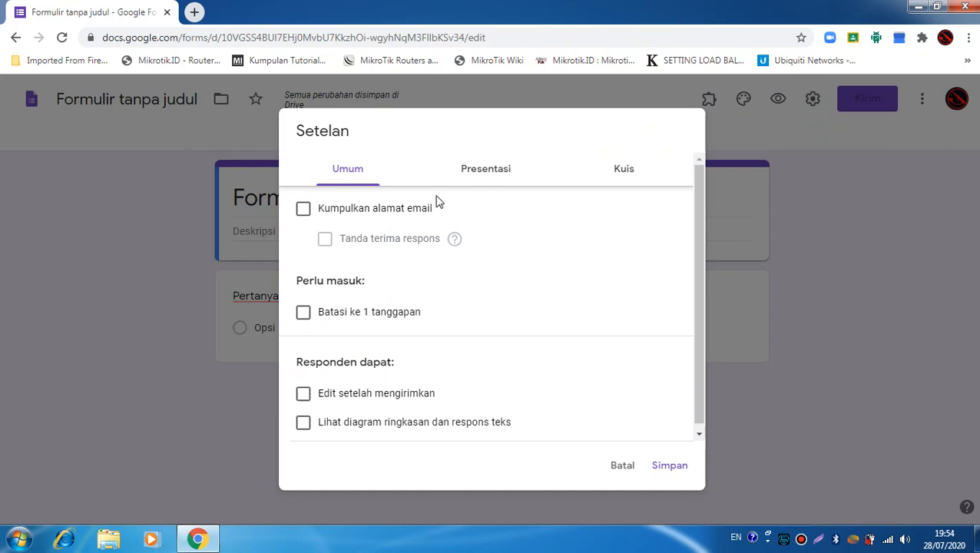
pyautogui.click(381, 210)
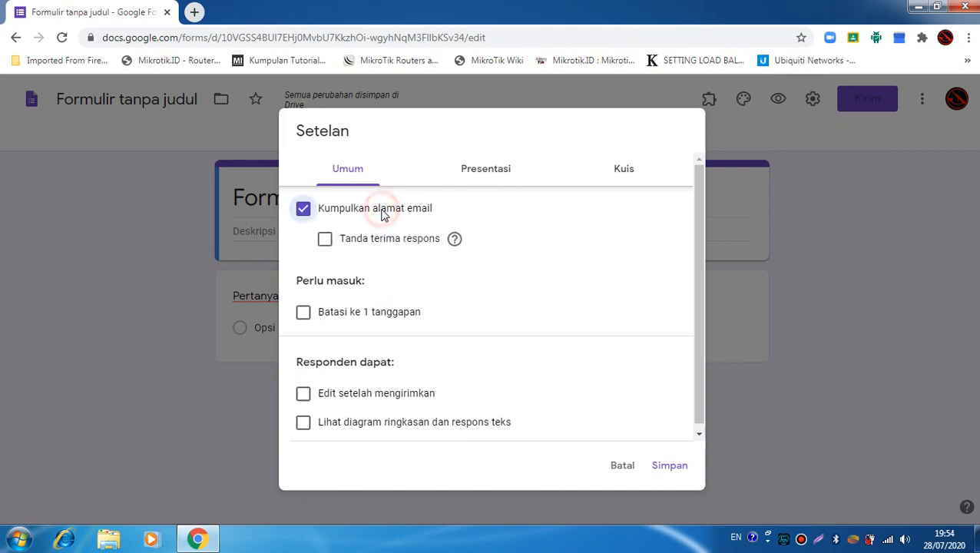
pyautogui.click(326, 241)
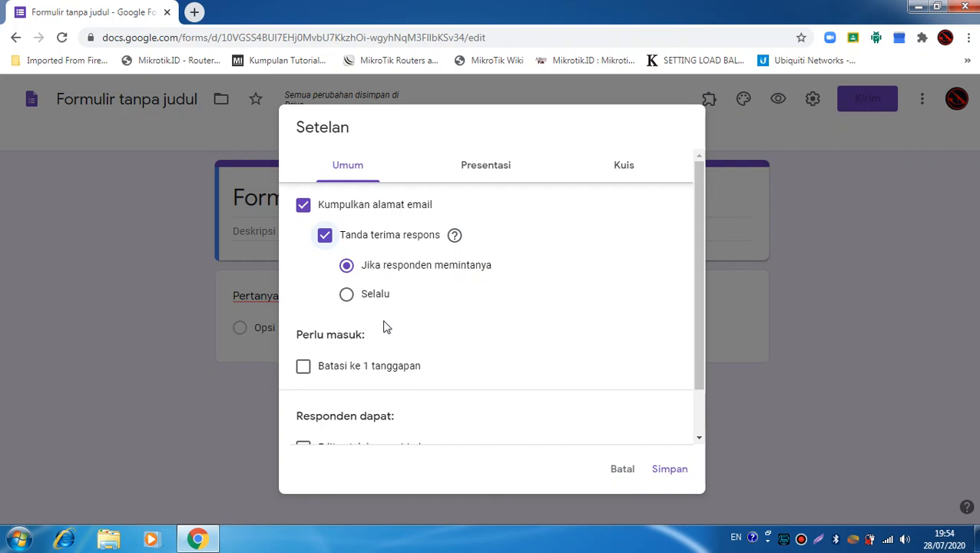
# Step: Limit respondents to one submission with Batasi ke 1 tanggapan and save the form settings
pyautogui.scroll(-1, 398, 314)
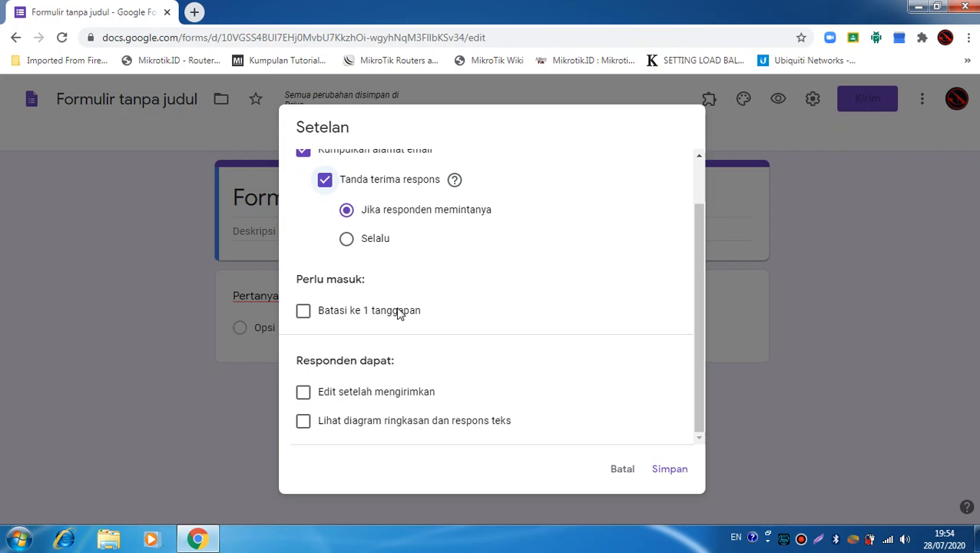
pyautogui.click(305, 314)
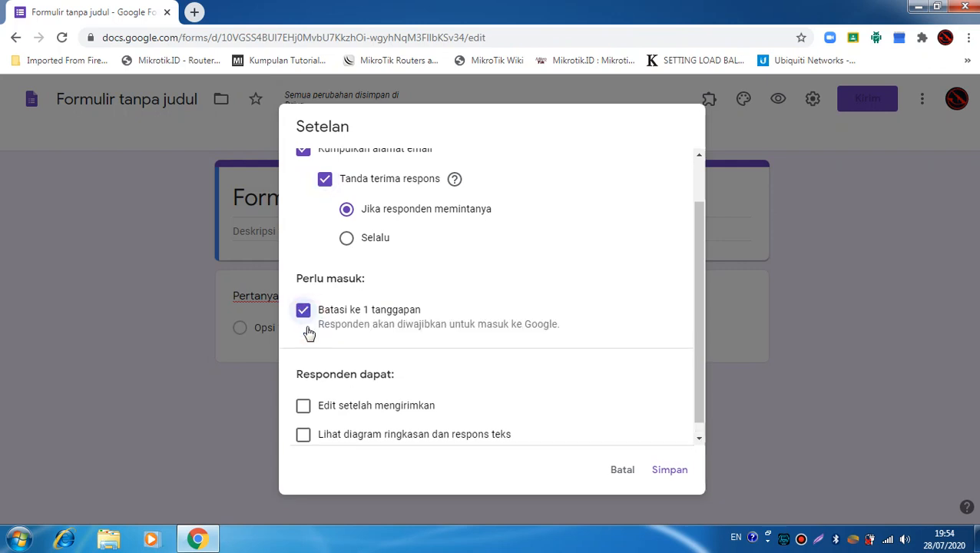
pyautogui.moveTo(321, 331); pyautogui.dragTo(570, 333)
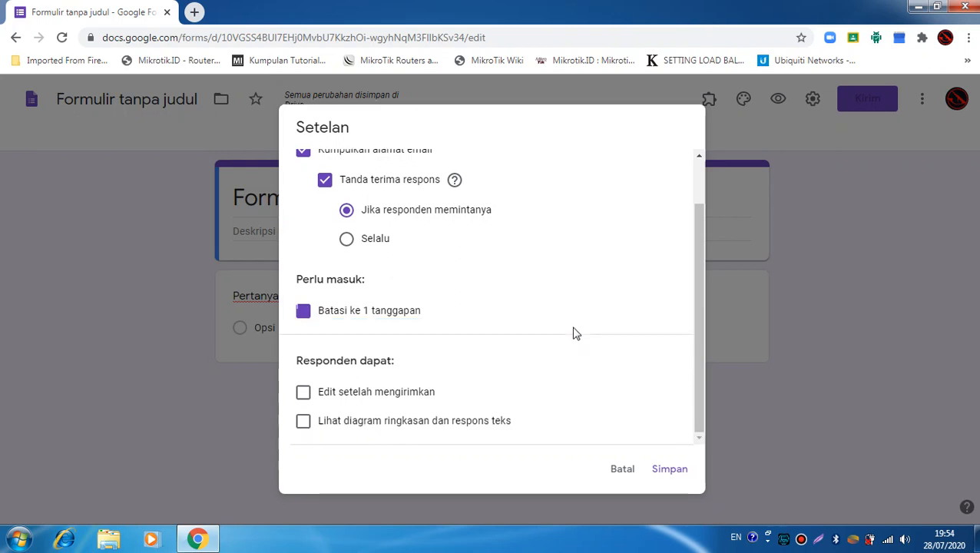
pyautogui.click(305, 315)
pyautogui.click(649, 316)
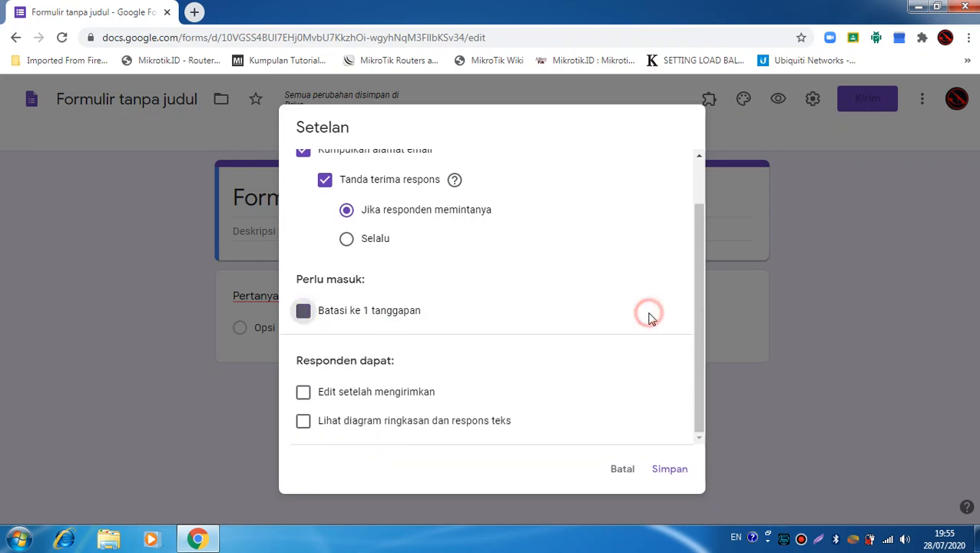
pyautogui.click(370, 315)
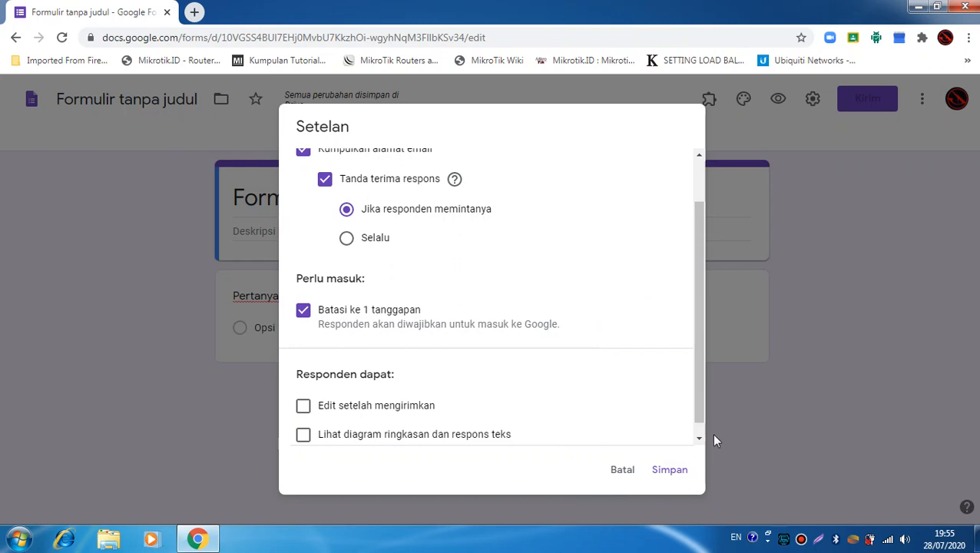
pyautogui.click(670, 470)
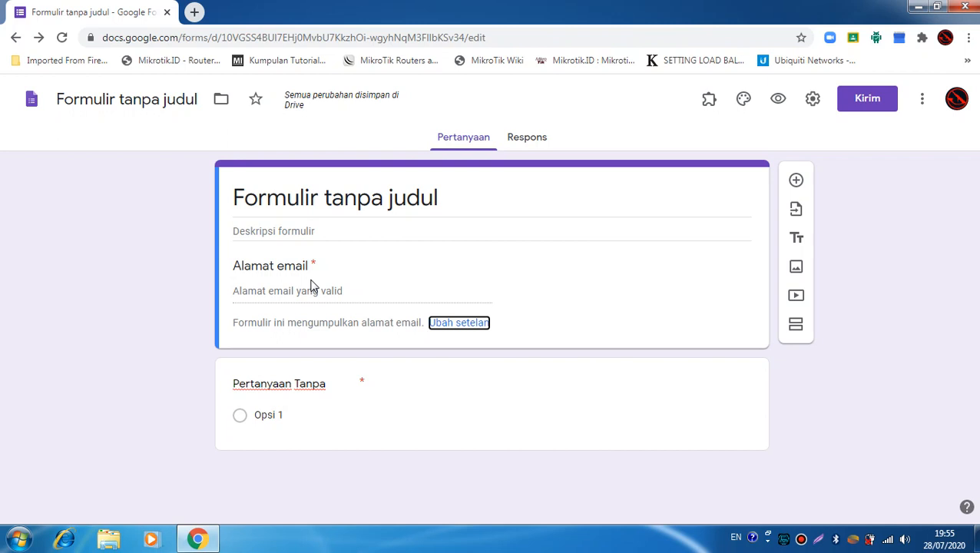
# Step: Replace the form title with "Presensi Mata Pelajaran Administrasi Infrastruktur Jaringan (AIJ) Minggu Ke 2"
pyautogui.click(442, 201)
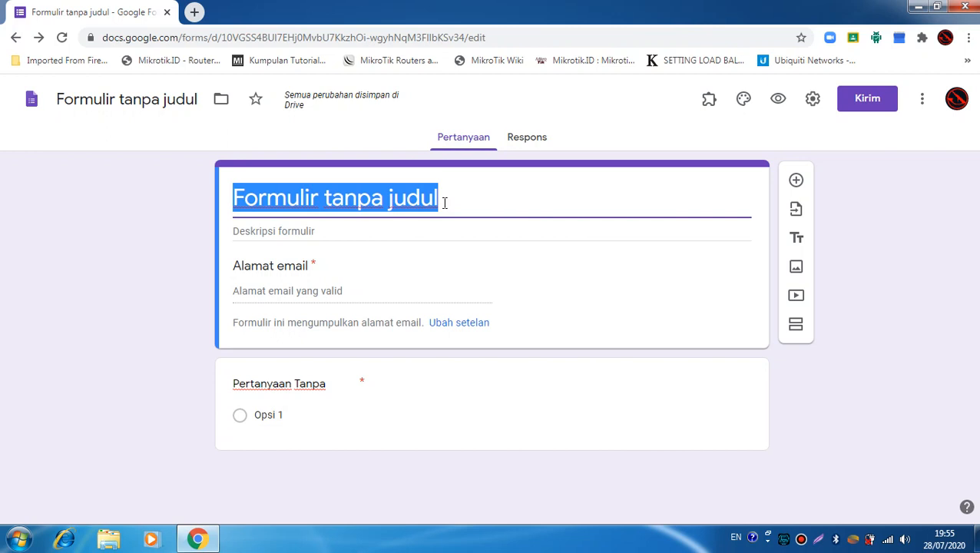
pyautogui.write('Prese')
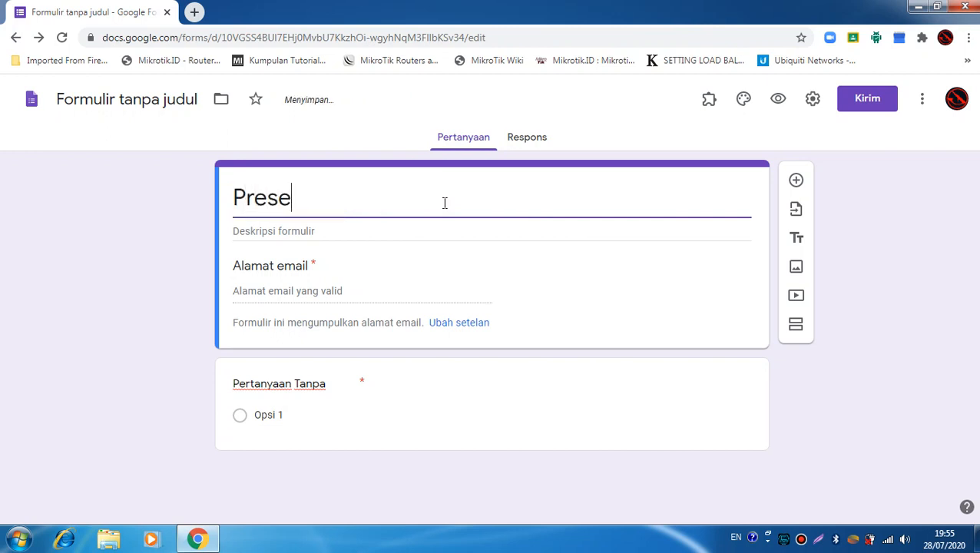
pyautogui.write('nsi ')
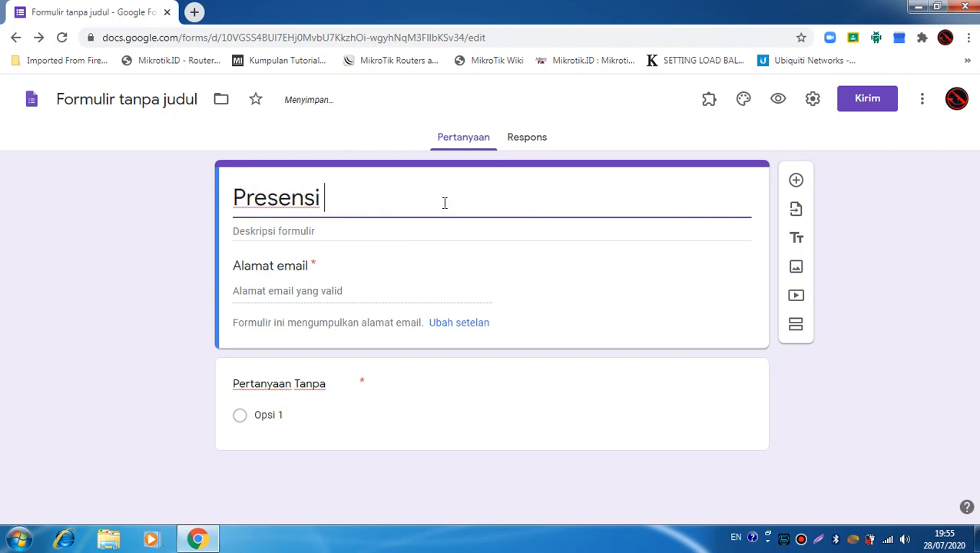
pyautogui.write('Mata ')
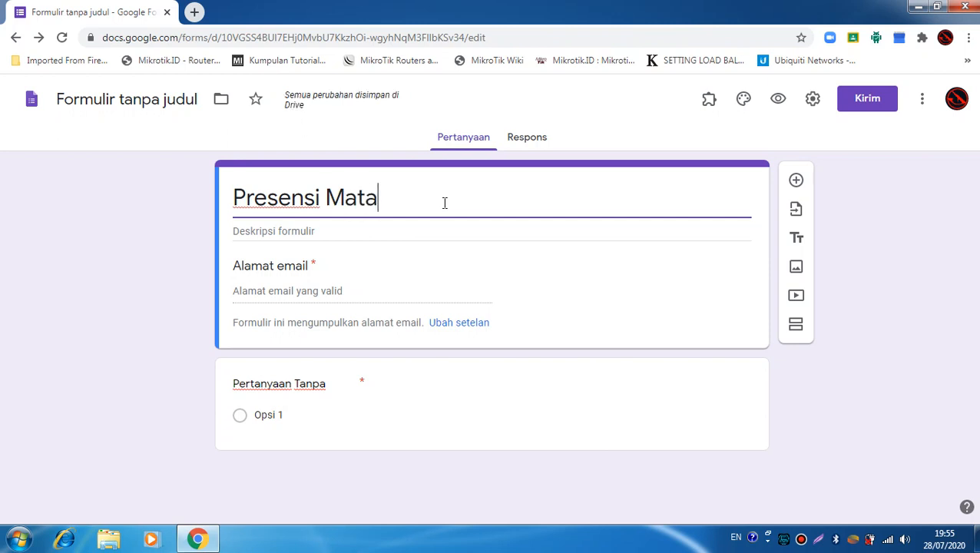
pyautogui.write('Pelaja')
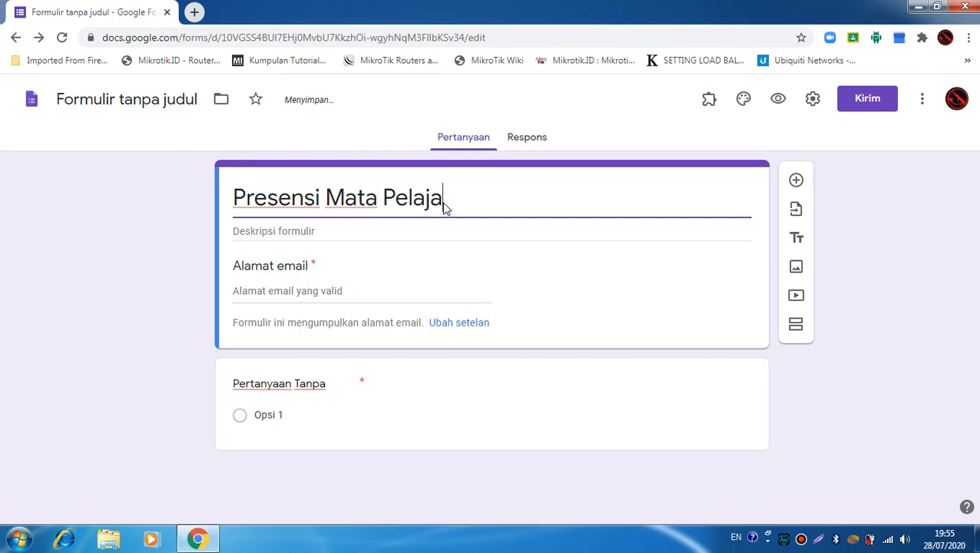
pyautogui.write('ran A')
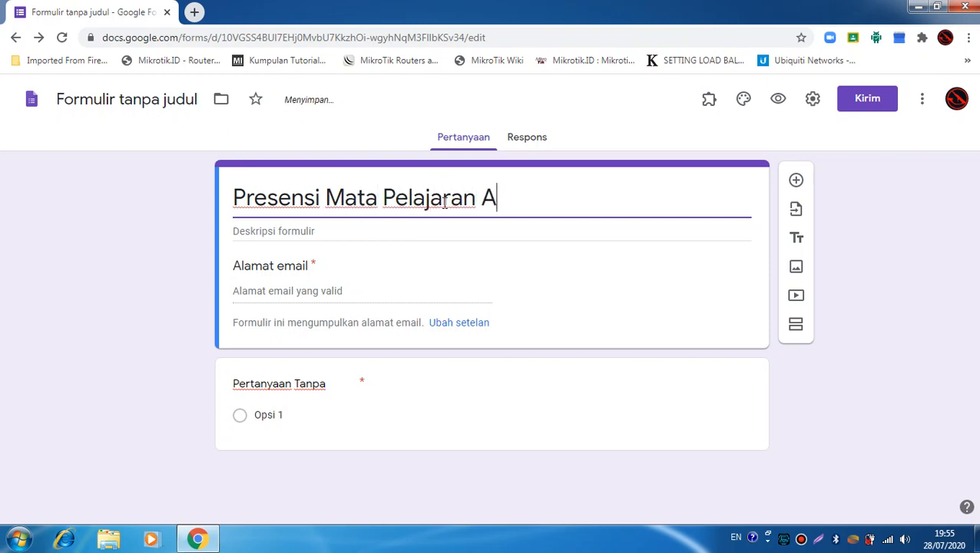
pyautogui.write('dministrasi ')
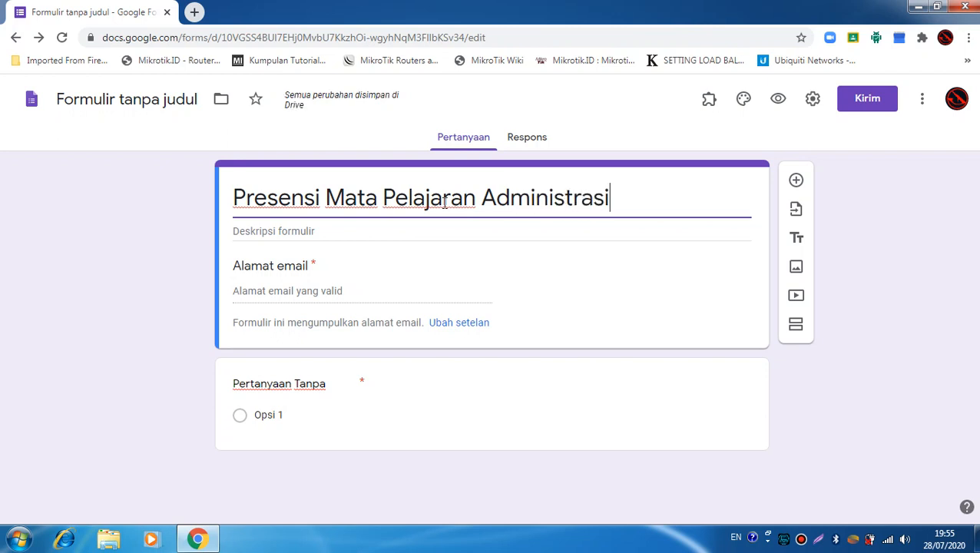
pyautogui.write('In')
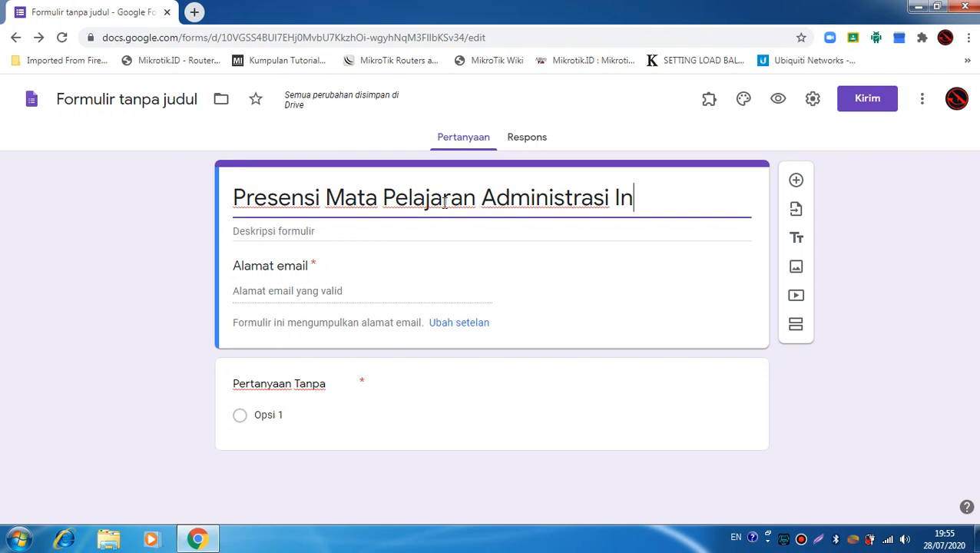
pyautogui.write('fra')
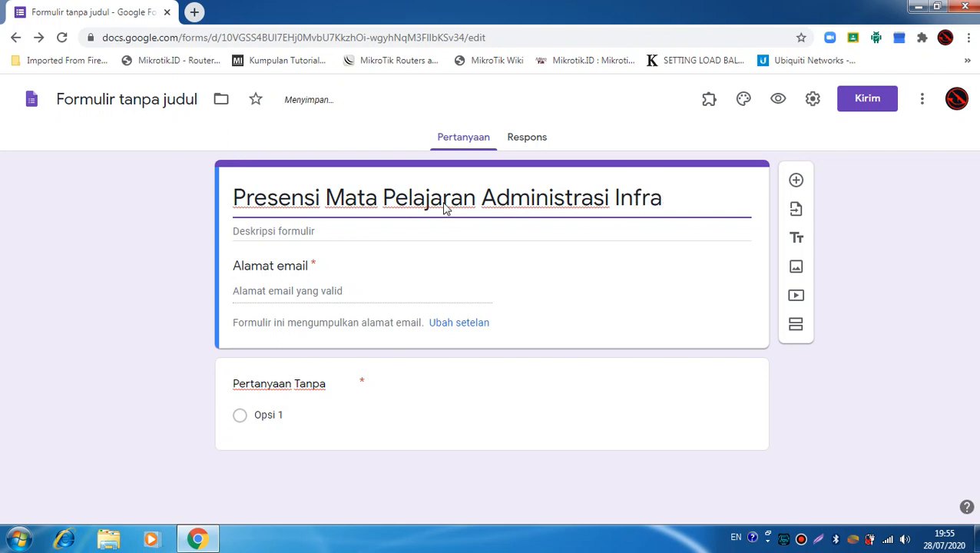
pyautogui.write('struktur K')
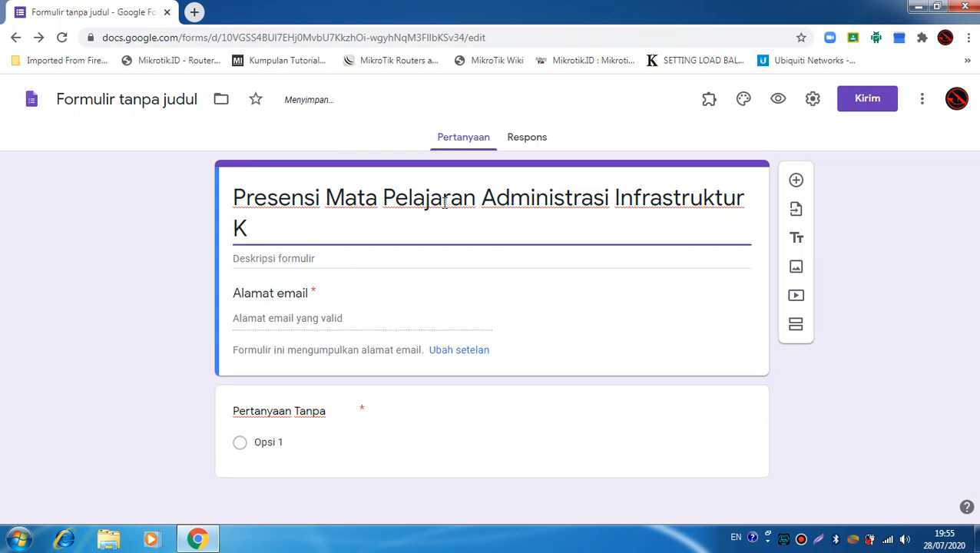
pyautogui.press('BackSpace')
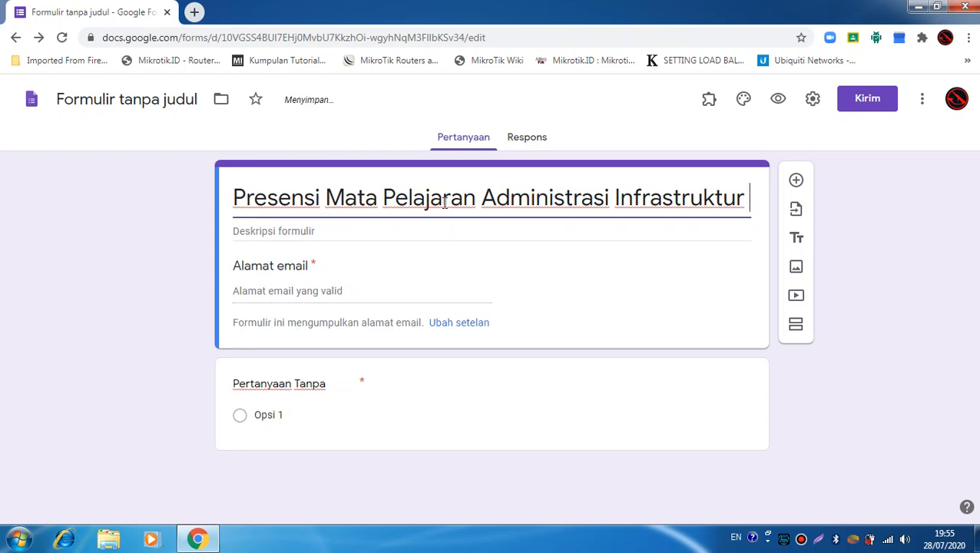
pyautogui.write('Jaringan')
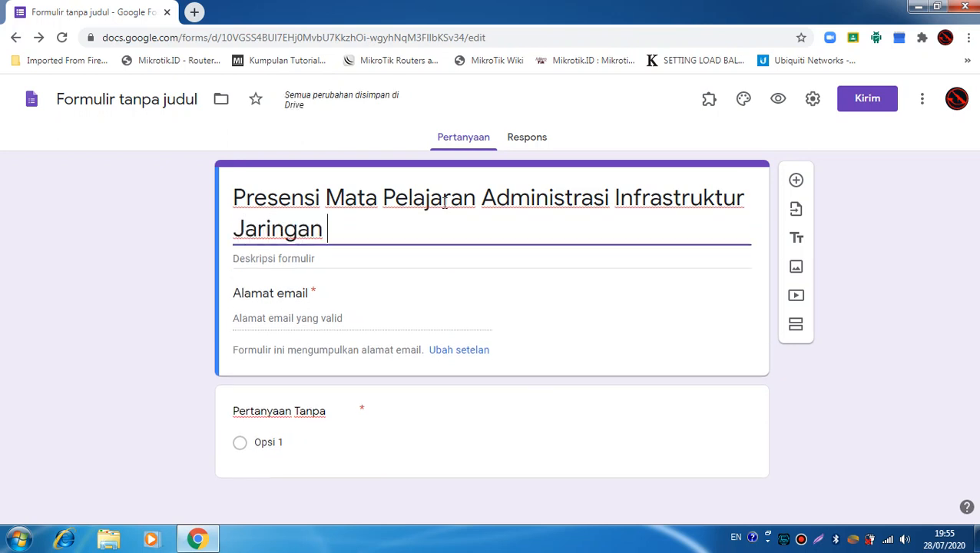
pyautogui.write(' Kel')
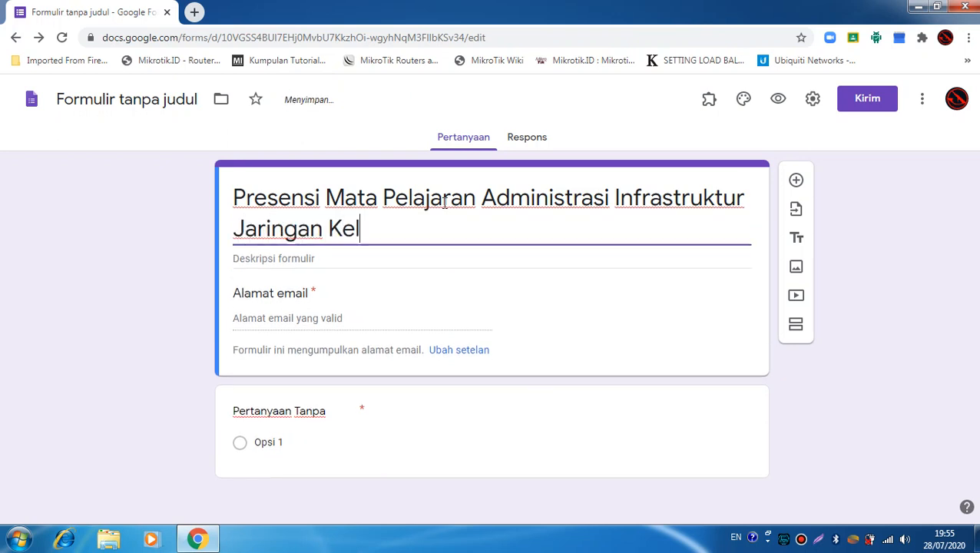
pyautogui.press('BackSpace')
pyautogui.press('BackSpace')
pyautogui.press('BackSpace')
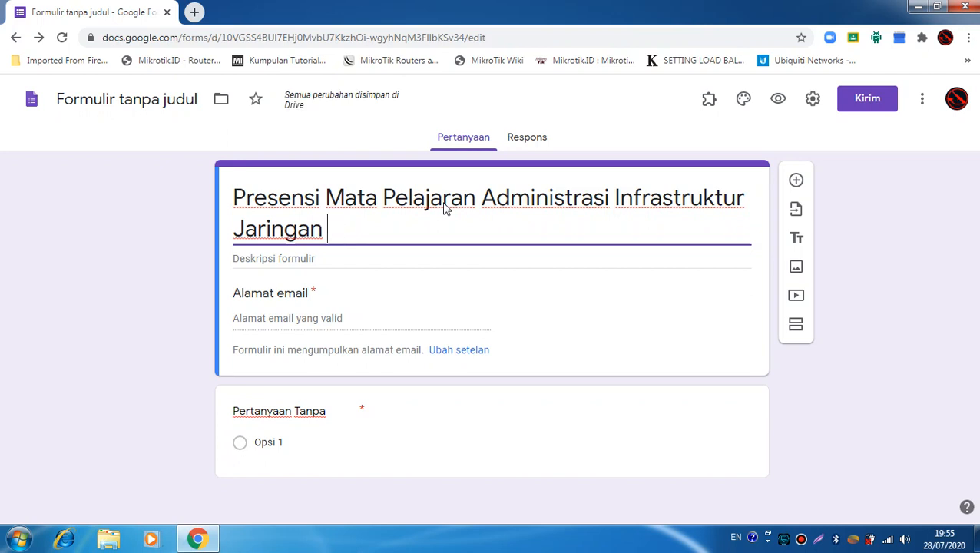
pyautogui.write('(A')
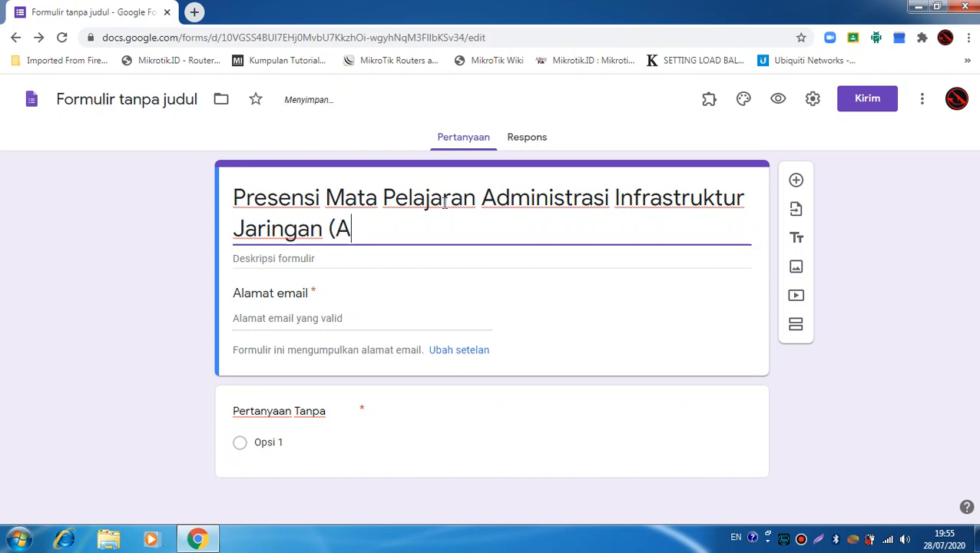
pyautogui.write('IJ) Minggu ke')
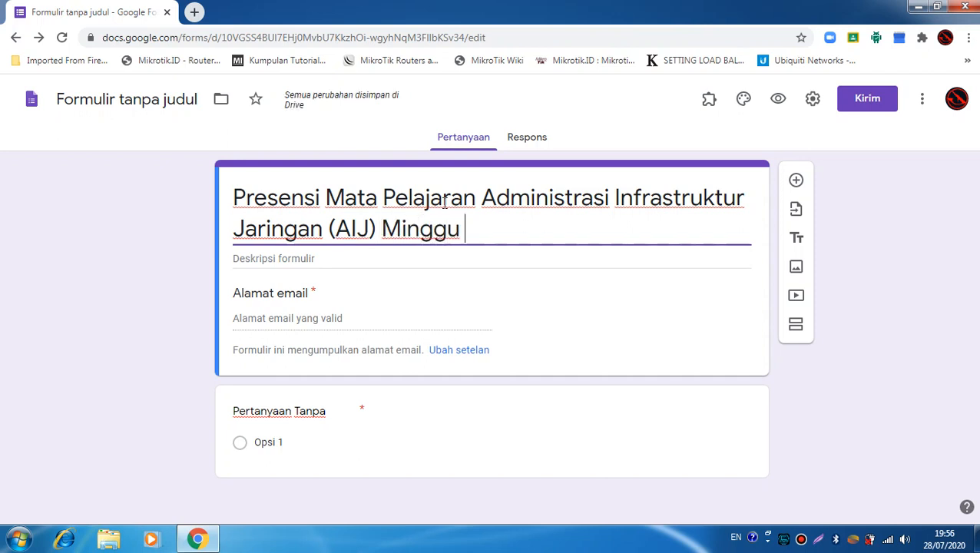
pyautogui.press('BackSpace')
pyautogui.press('BackSpace')
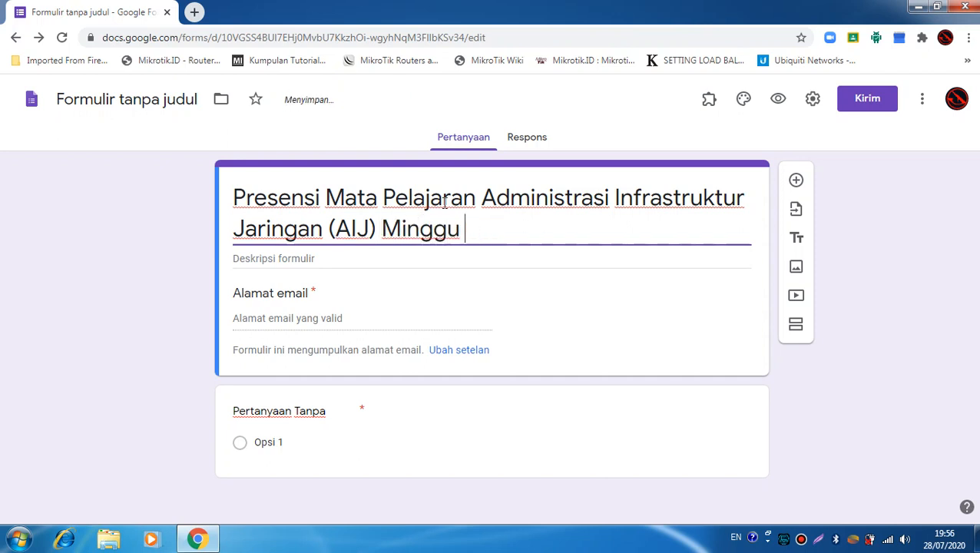
pyautogui.write('Ke 2')
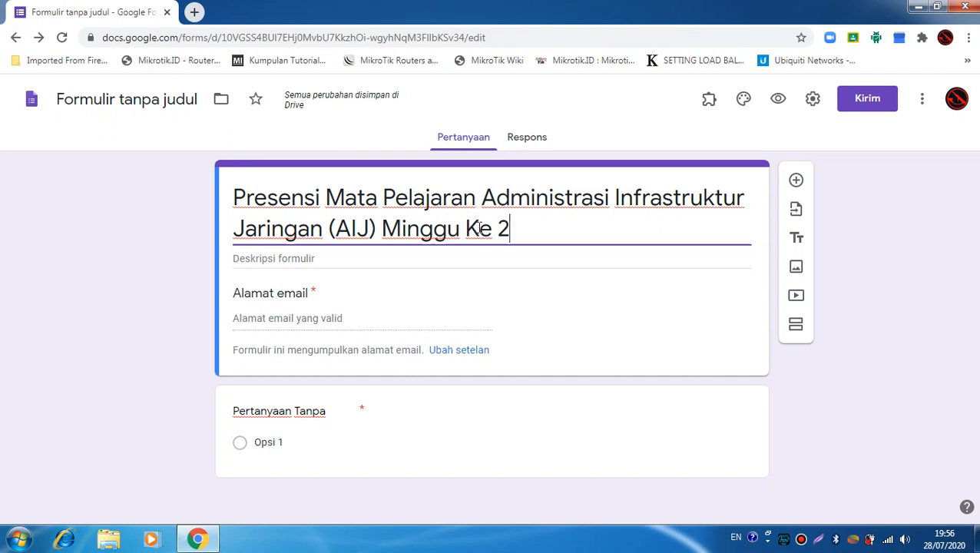
# Step: Enter the form description "Isilah Presensi Terlebih Dahulu Sebelum Memulai Aktivitas Pembelajaran"
pyautogui.click(373, 261)
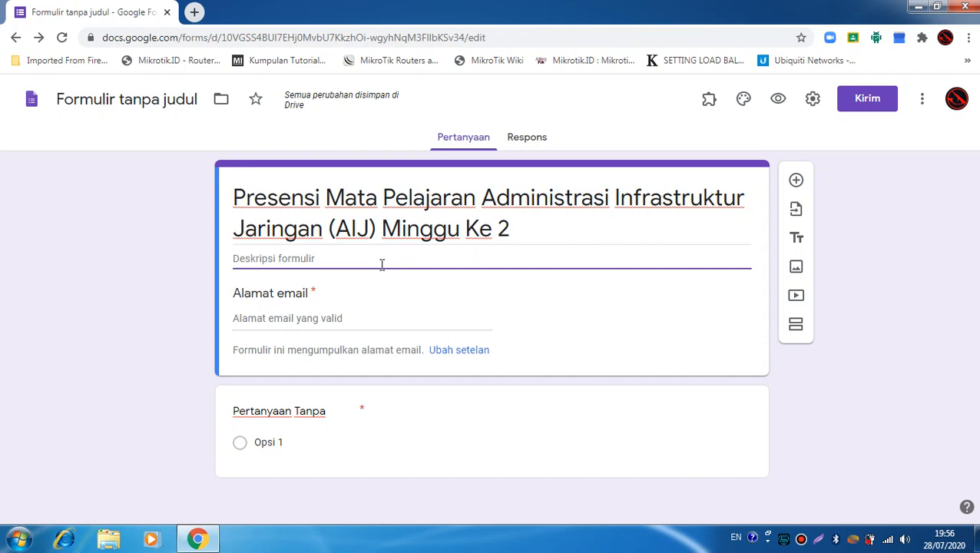
pyautogui.write('Isilah')
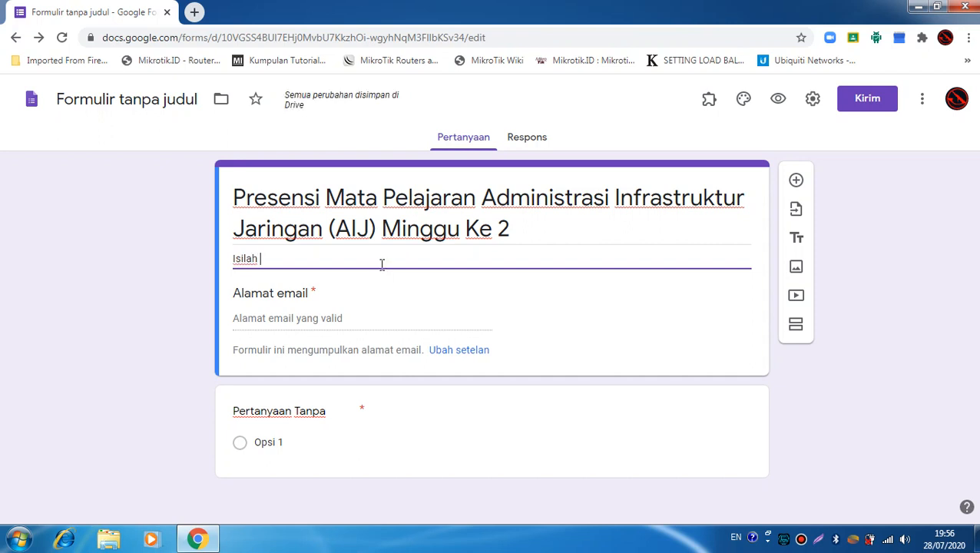
pyautogui.write('Prese')
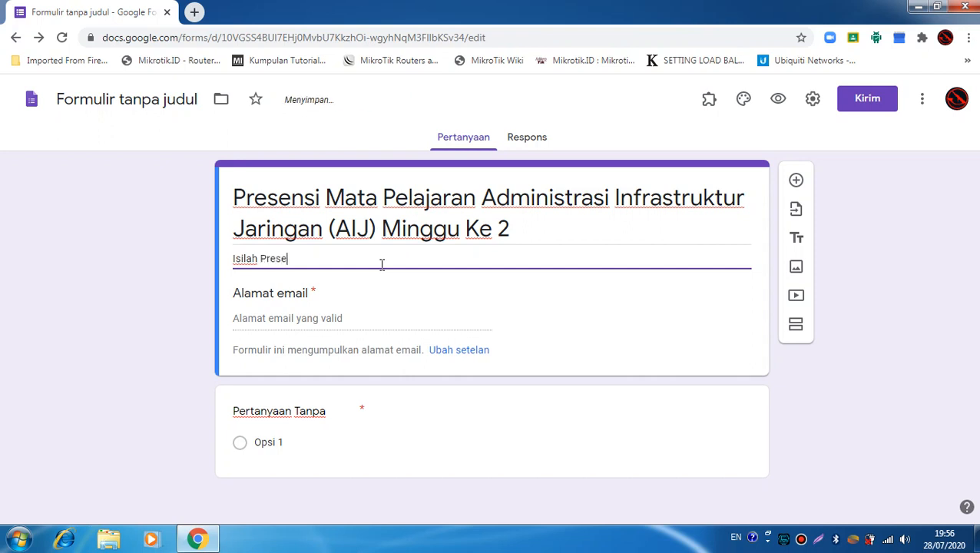
pyautogui.write('nsi Terlebih ')
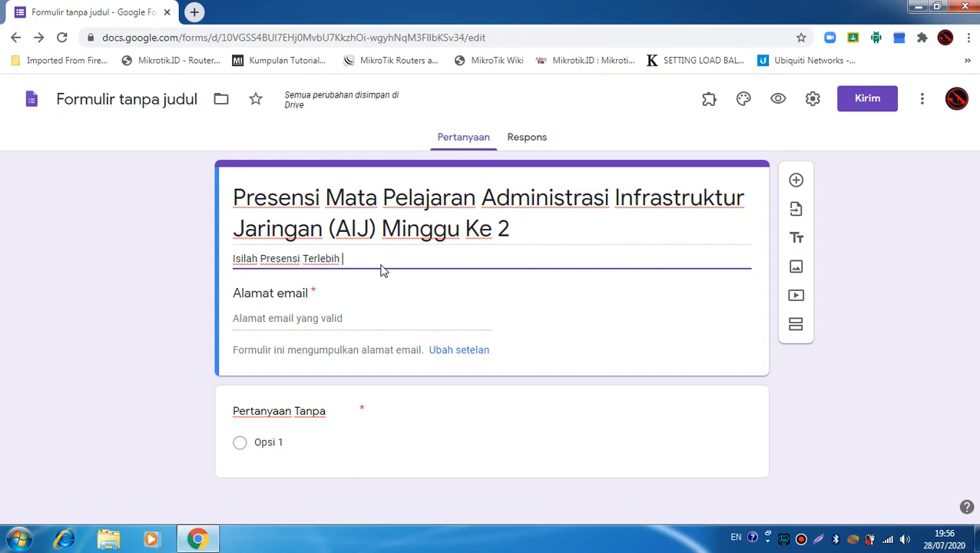
pyautogui.write('Dahulu')
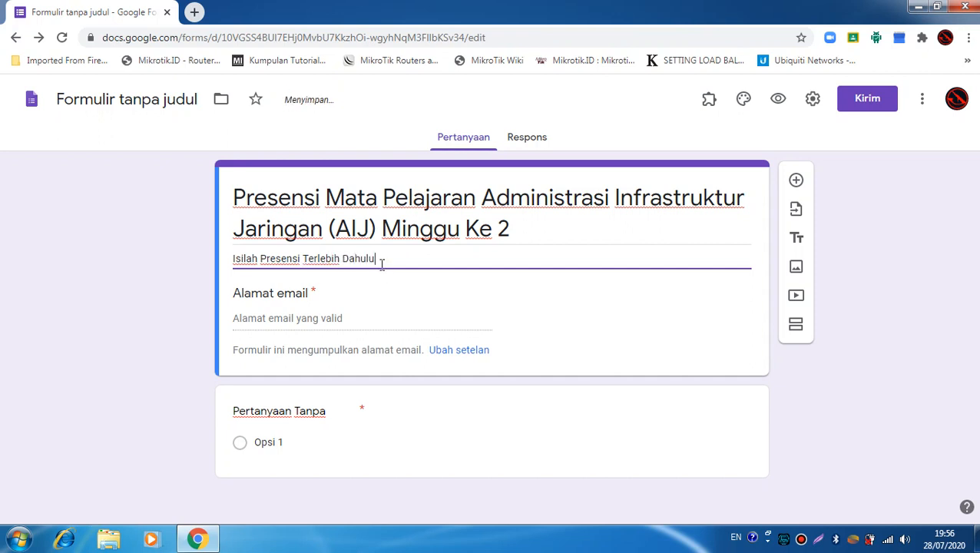
pyautogui.write(' Sebelum Memulai Akti')
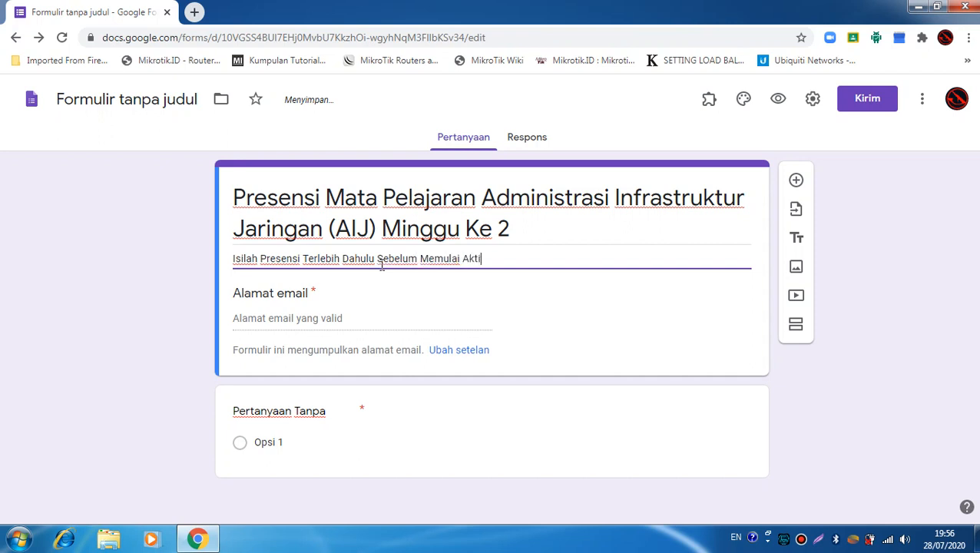
pyautogui.write('vitas Pembelajaran')
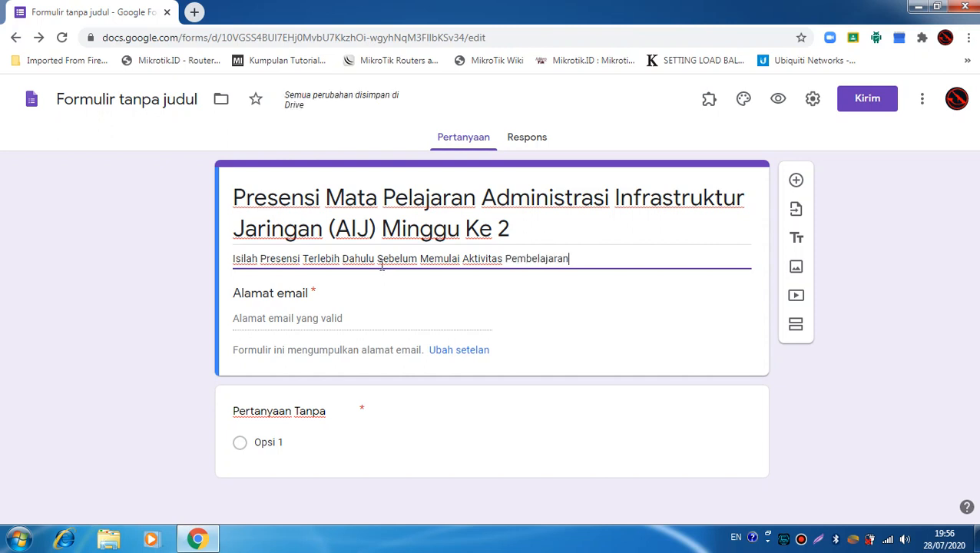
# Step: Copy the form title and rename the form file with the same text, "Presensi Mata Pelajaran Administrasi Infrastruktur Jaringan (AIJ) Minggu Ke 2"
pyautogui.tripleClick(236, 192)
pyautogui.rightClick(424, 196)
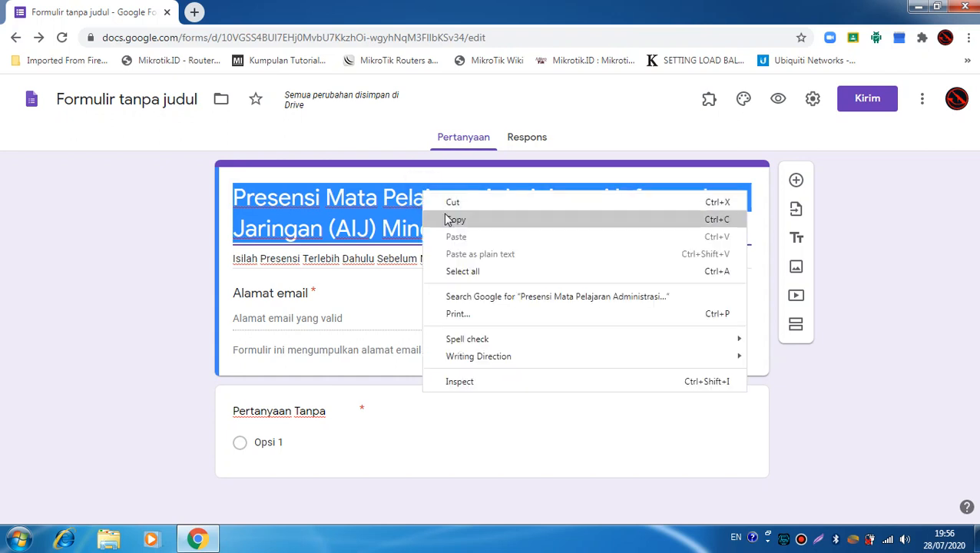
pyautogui.click(449, 219)
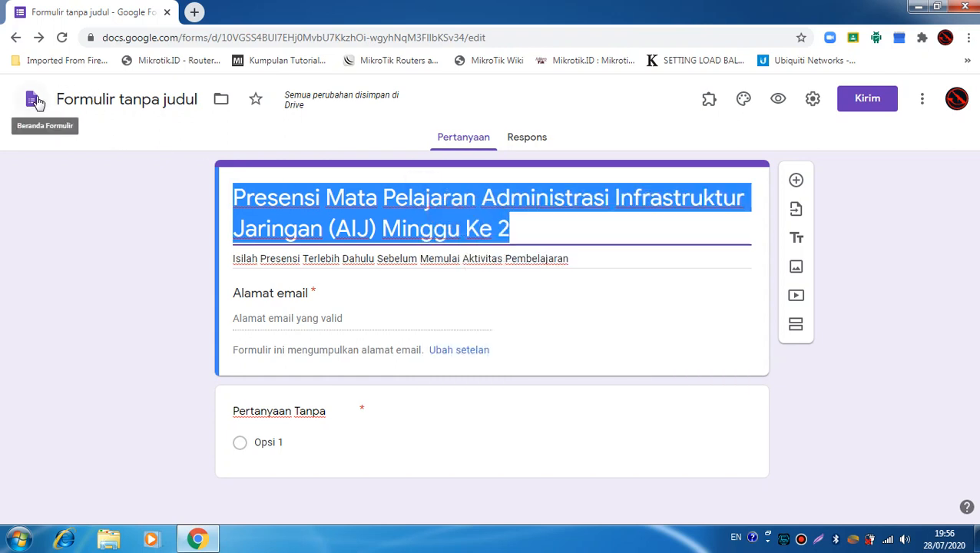
pyautogui.click(65, 99)
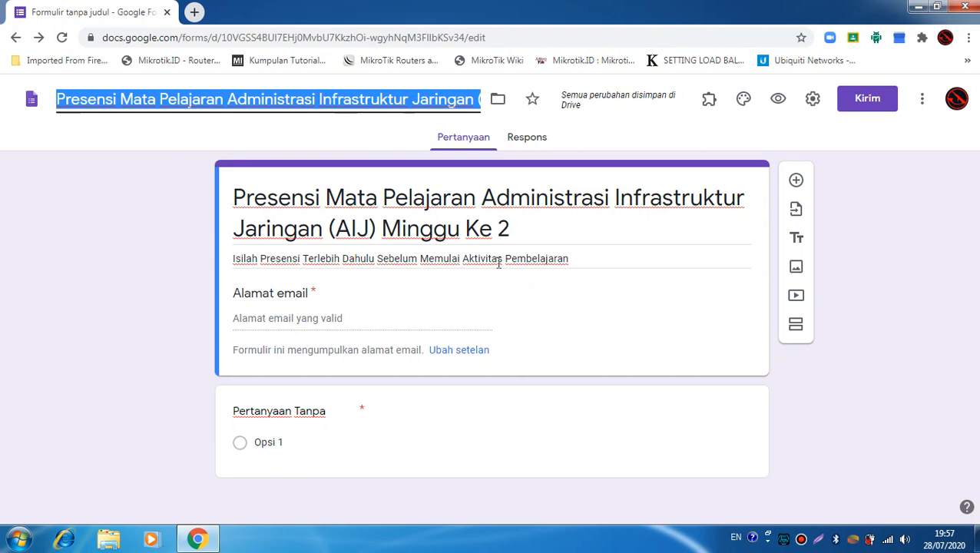
pyautogui.click(170, 150)
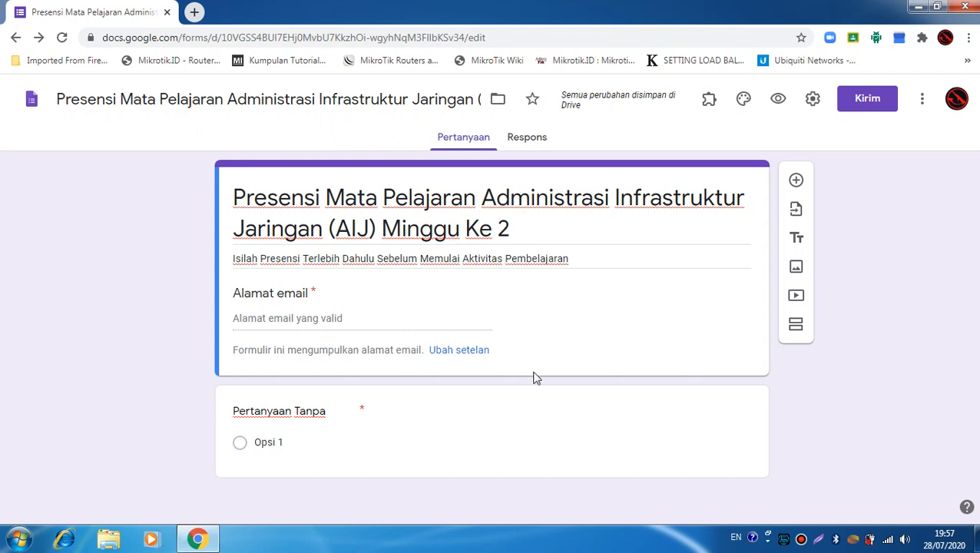
# Step: Delete the default untitled multiple-choice question from the form
pyautogui.click(723, 432)
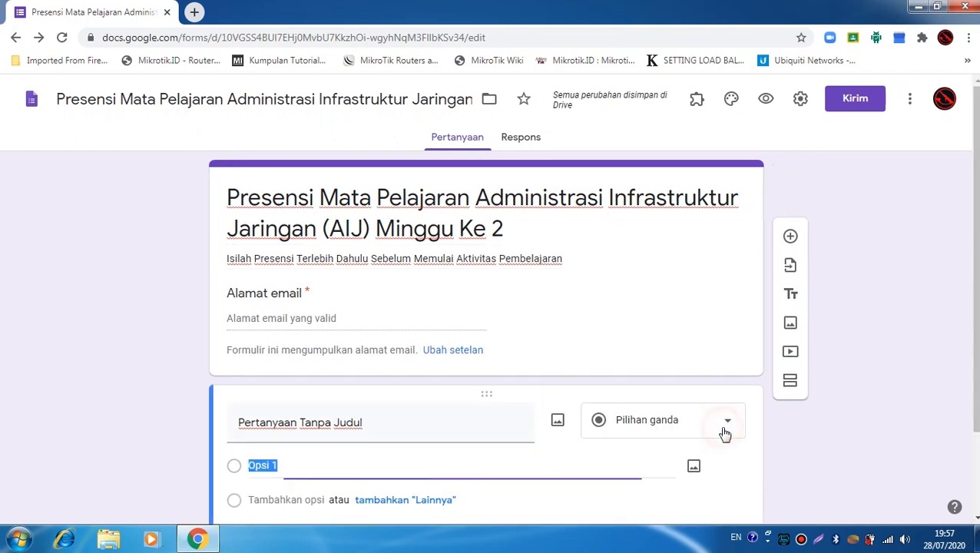
pyautogui.scroll(-2, 694, 466)
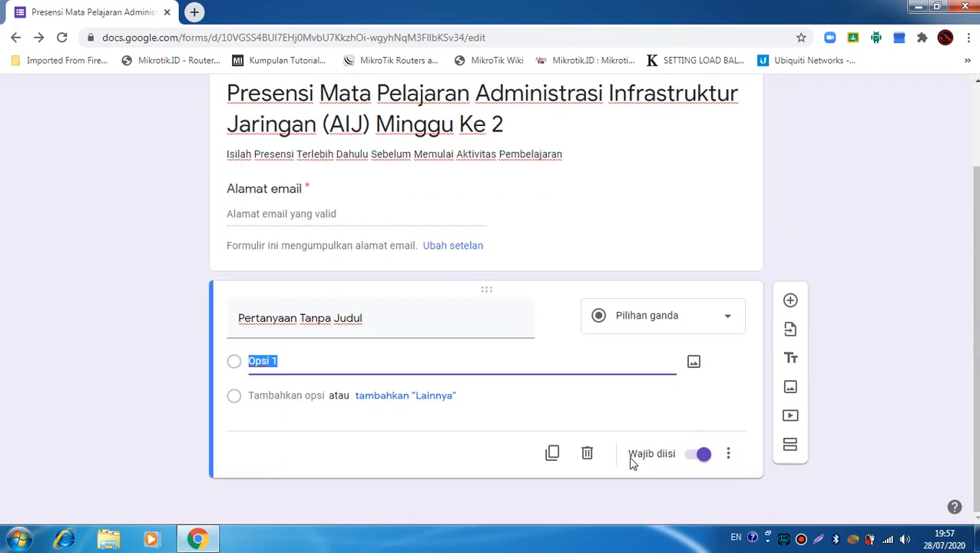
pyautogui.click(588, 454)
pyautogui.click(667, 332)
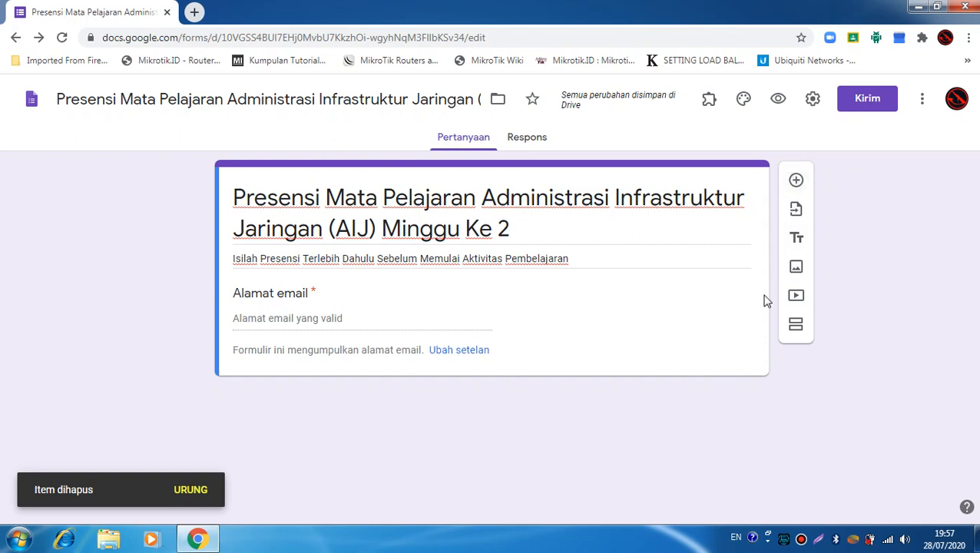
# Step: Insert the image "cover kop smk cokro wnd" from the Pictures library below the form header
pyautogui.click(799, 266)
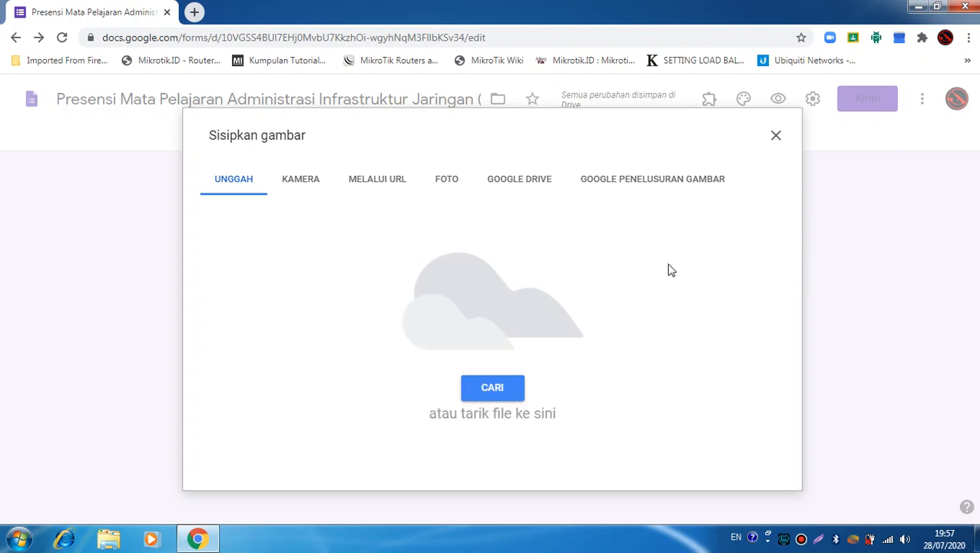
pyautogui.click(482, 389)
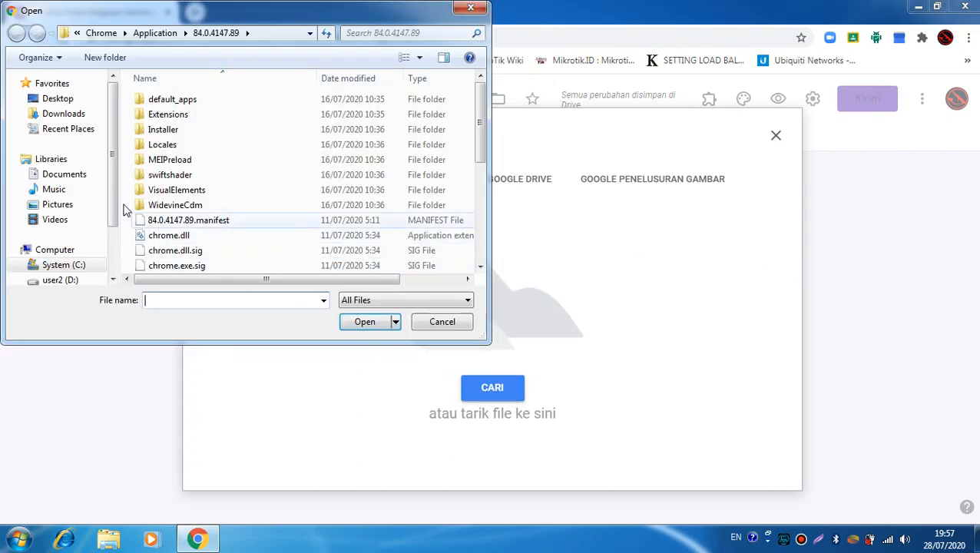
pyautogui.click(83, 204)
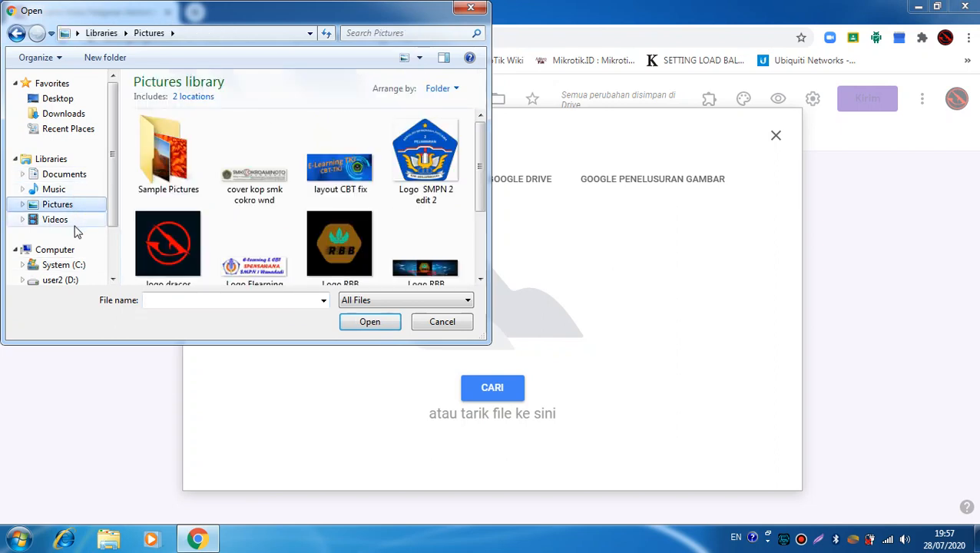
pyautogui.click(254, 163)
pyautogui.click(364, 326)
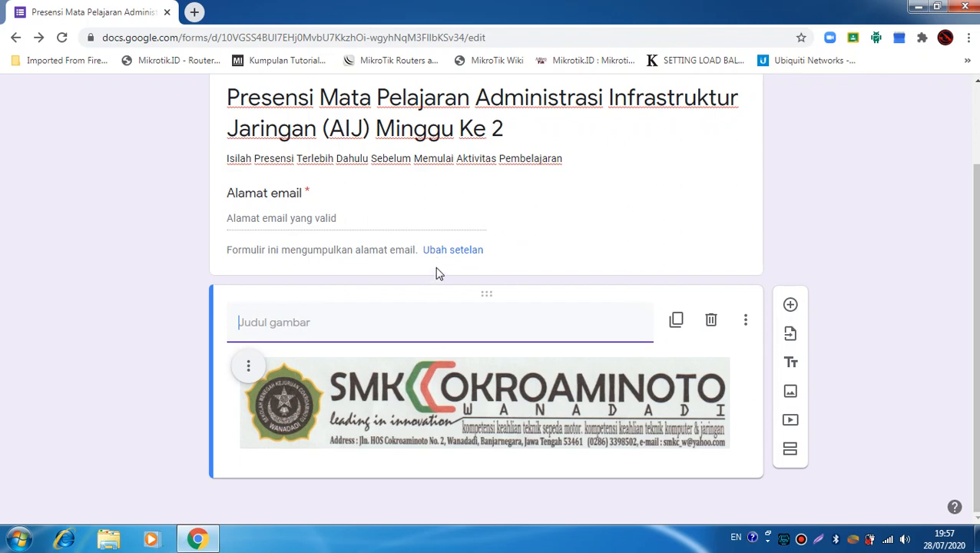
pyautogui.scroll(2, 435, 273)
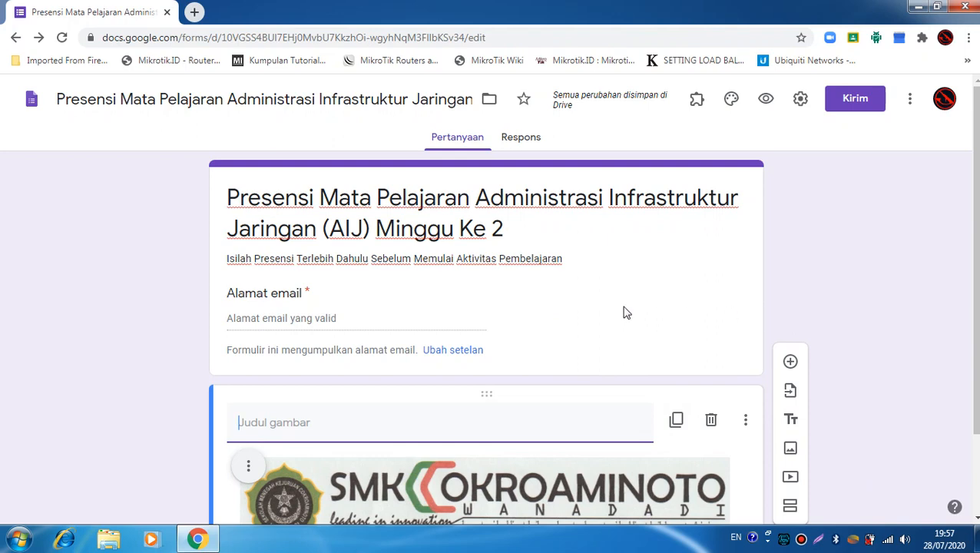
pyautogui.scroll(-2, 626, 311)
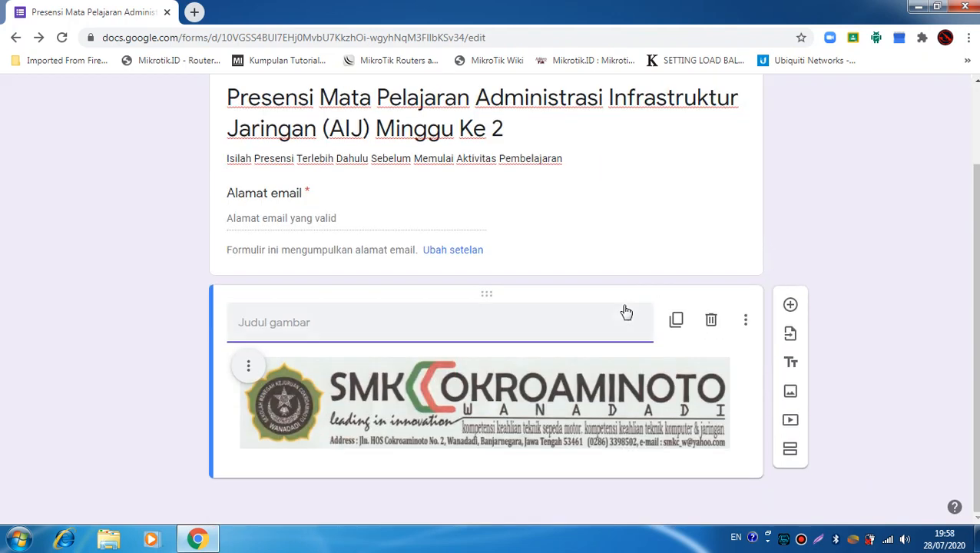
pyautogui.click(816, 259)
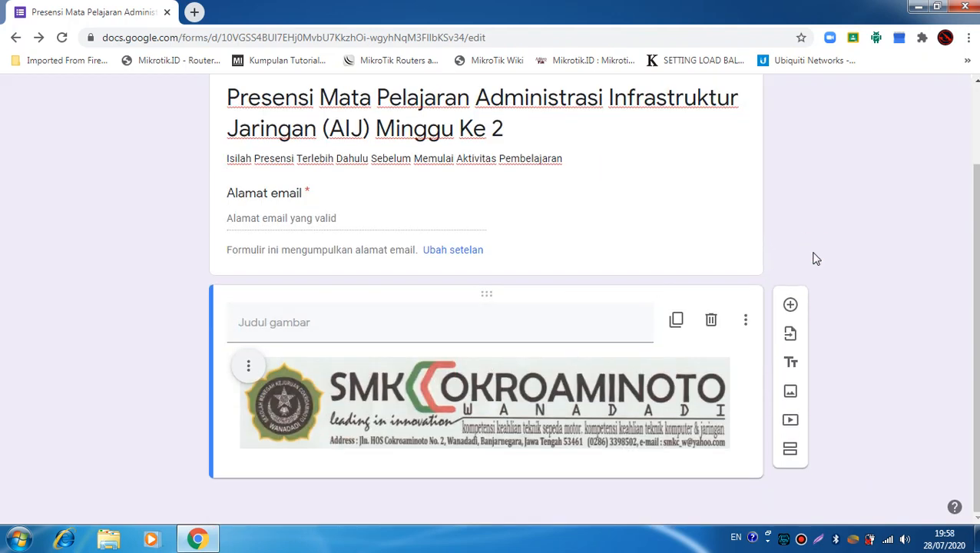
# Step: Preview the form as respondents see it, check its layout down the page, and close the preview
pyautogui.scroll(2, 816, 259)
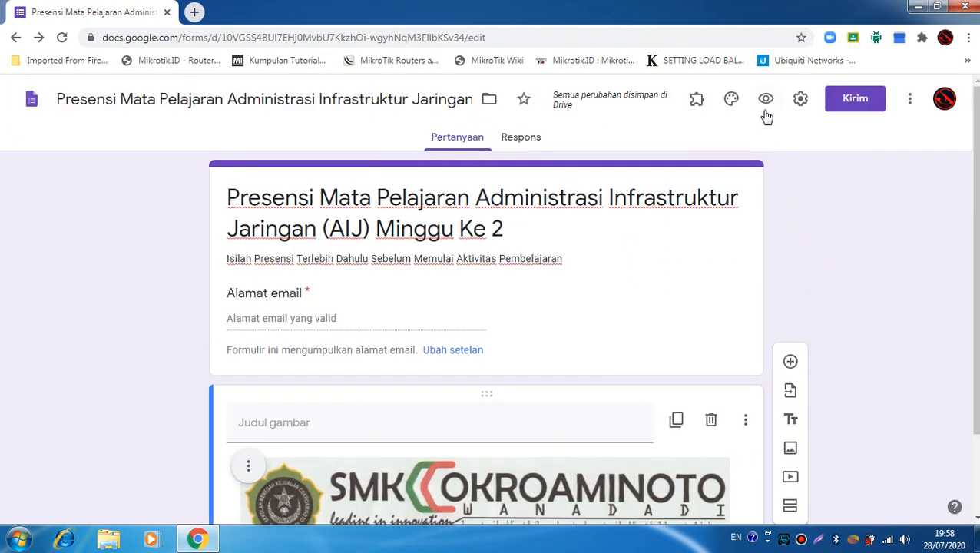
pyautogui.click(765, 99)
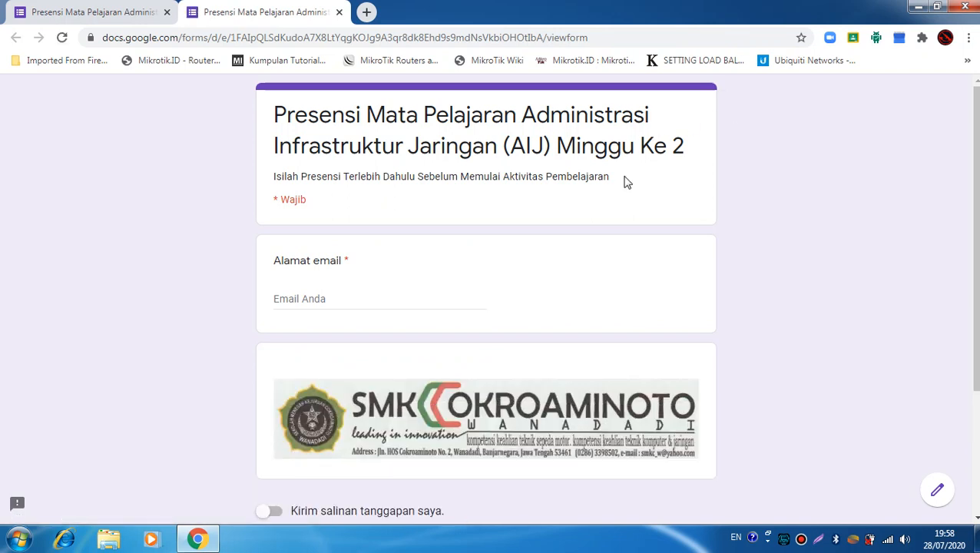
pyautogui.scroll(-2, 624, 182)
pyautogui.scroll(2, 624, 182)
pyautogui.click(339, 13)
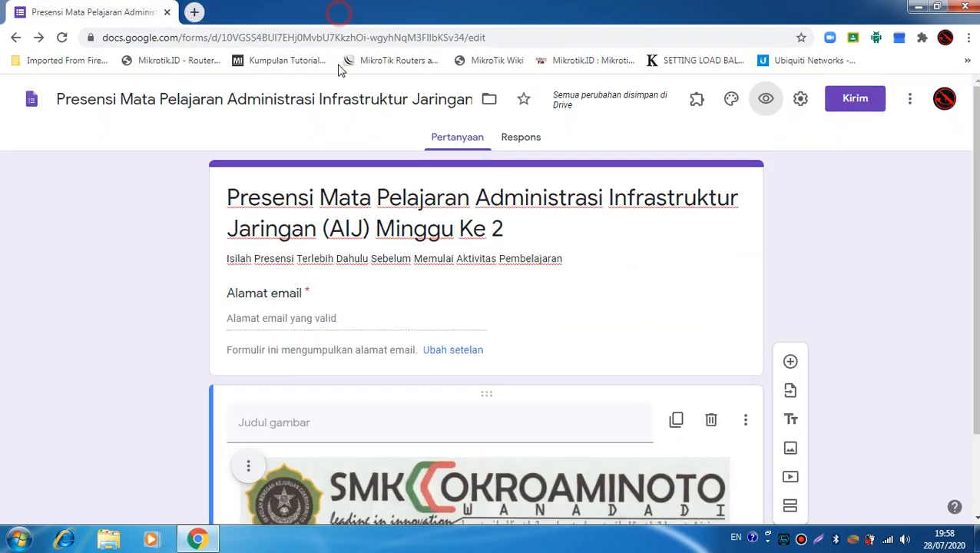
# Step: Add a question below the letterhead image and set its type to short answer (Jawaban singkat)
pyautogui.scroll(-2, 414, 215)
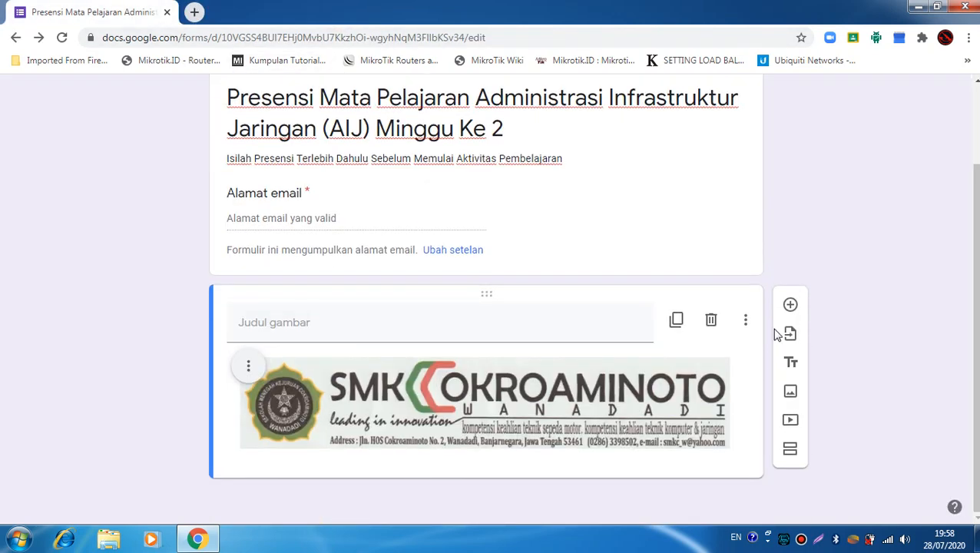
pyautogui.click(796, 306)
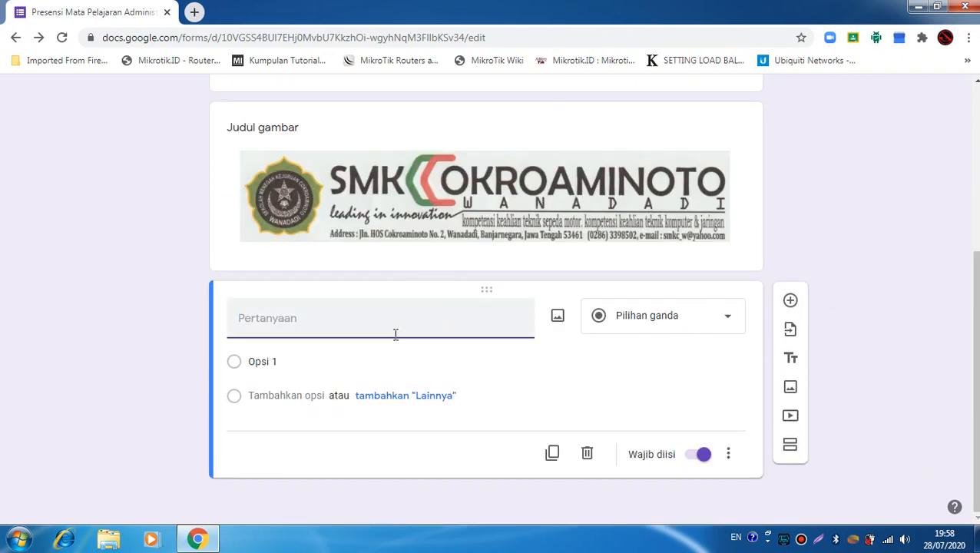
pyautogui.click(715, 321)
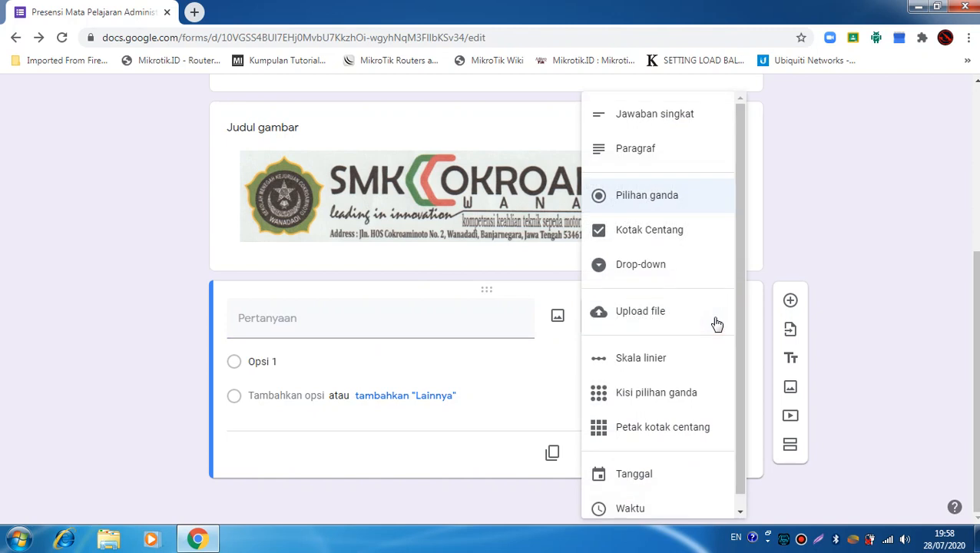
pyautogui.click(656, 116)
# Step: Enter "Nama Lengkap" as the title of the short-answer question
pyautogui.click(376, 349)
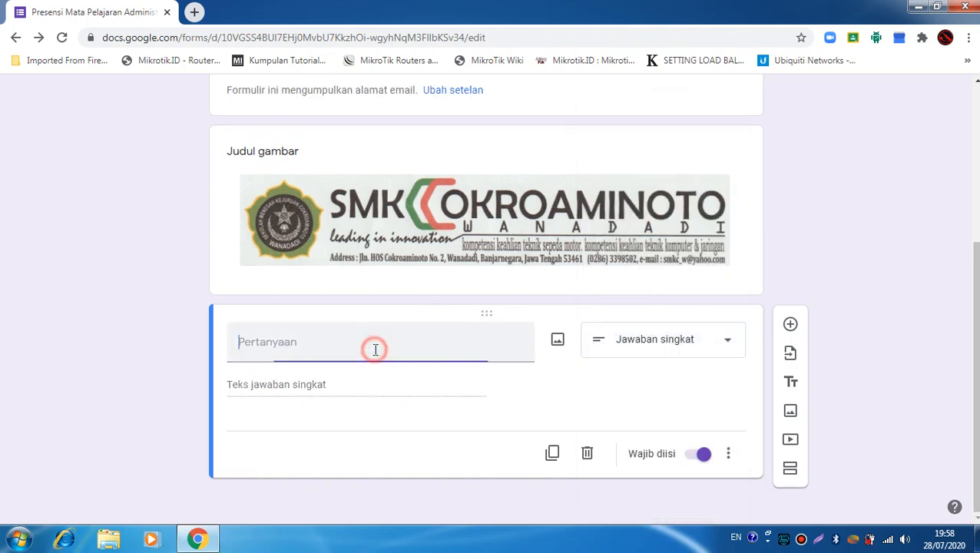
pyautogui.write('Na')
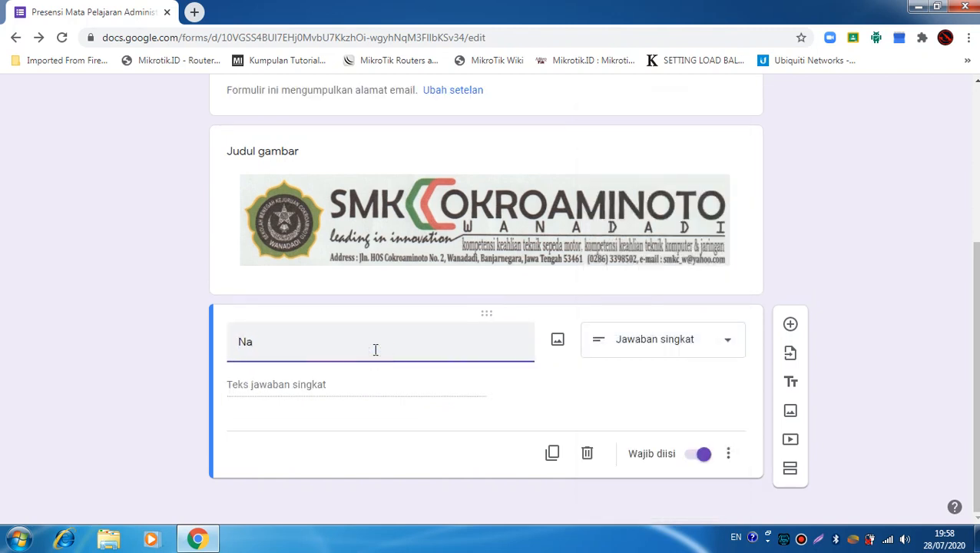
pyautogui.write('a')
pyautogui.press('BackSpace')
pyautogui.press('BackSpace')
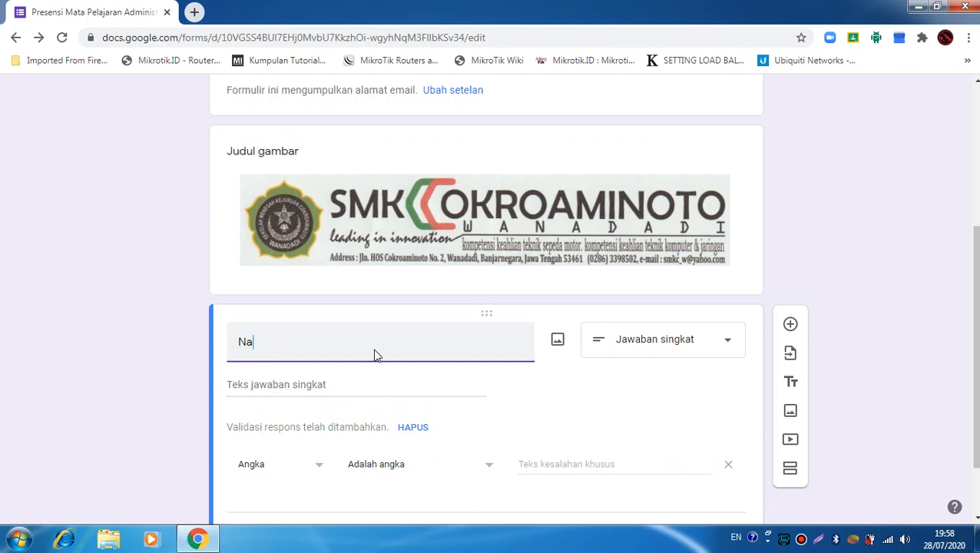
pyautogui.write('ma Lengk')
pyautogui.press('BackSpace')
pyautogui.press('BackSpace')
pyautogui.press('BackSpace')
pyautogui.press('BackSpace')
pyautogui.press('BackSpace')
pyautogui.write('p')
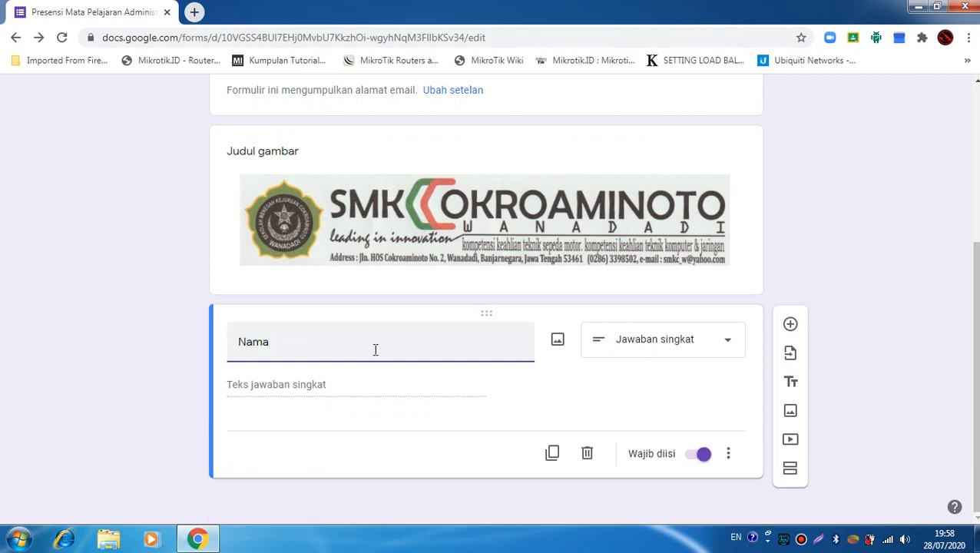
pyautogui.write('Lengkap')
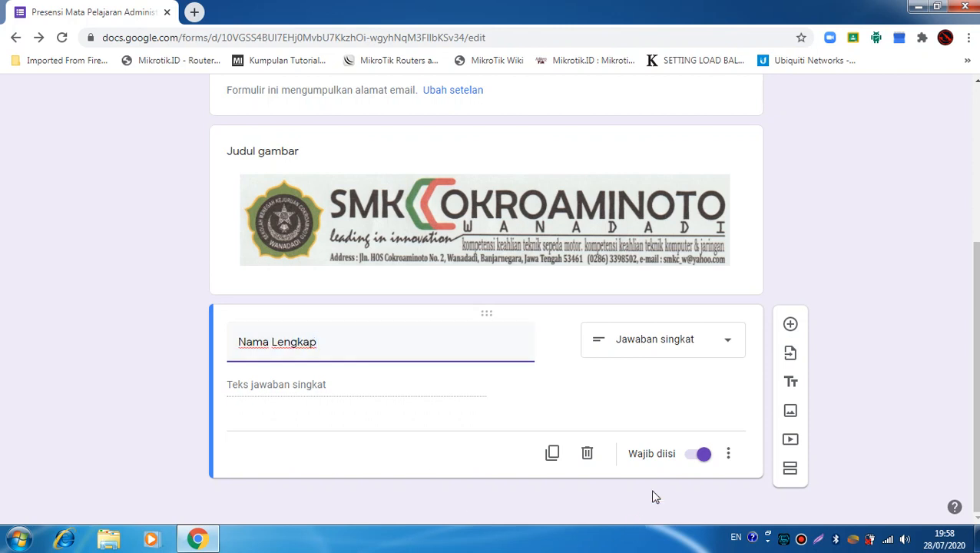
pyautogui.click(691, 457)
pyautogui.click(691, 459)
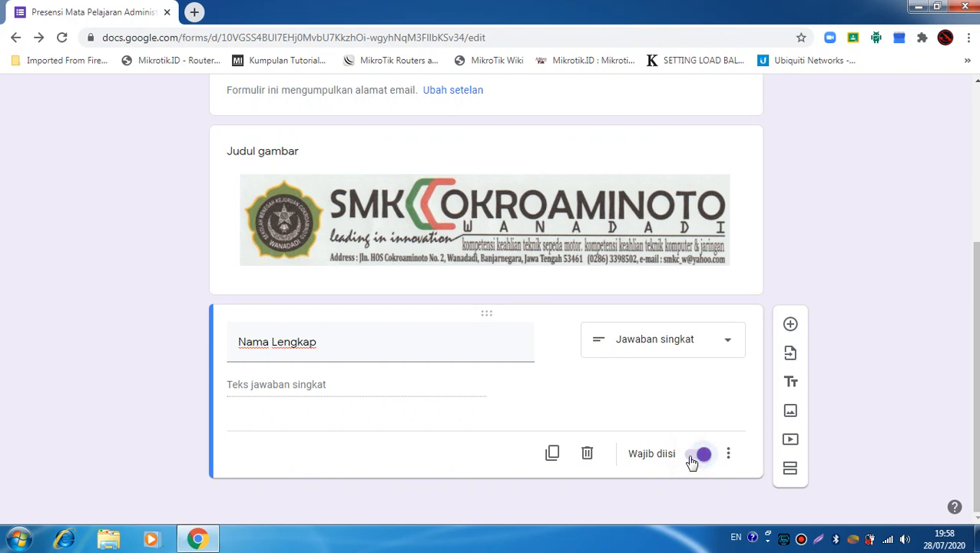
pyautogui.click(695, 459)
pyautogui.click(696, 458)
# Step: Add a question below "Nama Lengkap" and title it "Kelas"
pyautogui.click(791, 325)
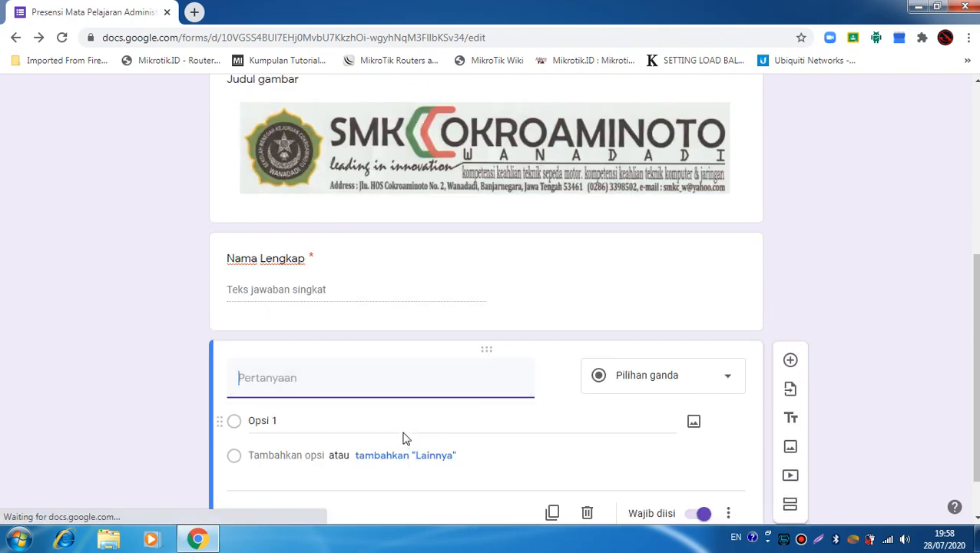
pyautogui.click(396, 383)
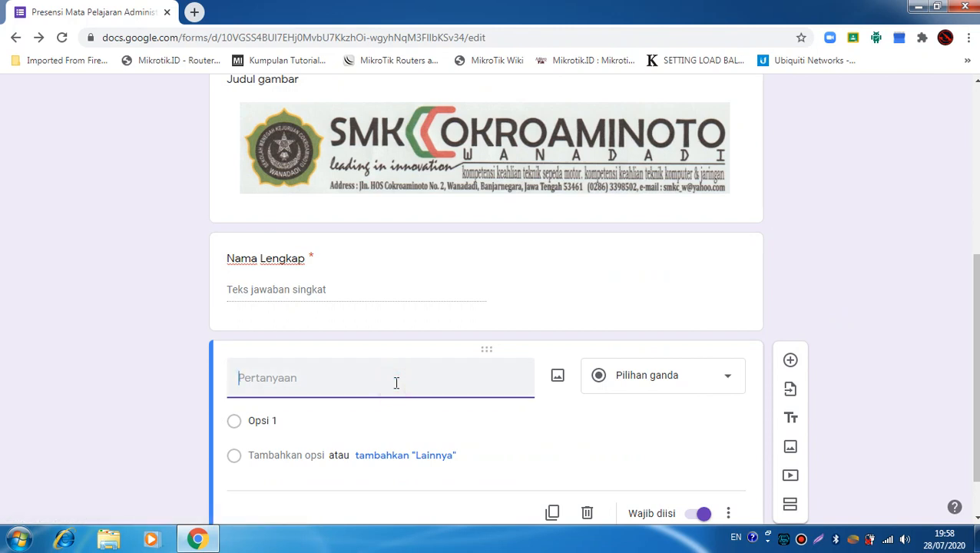
pyautogui.write('Kelas')
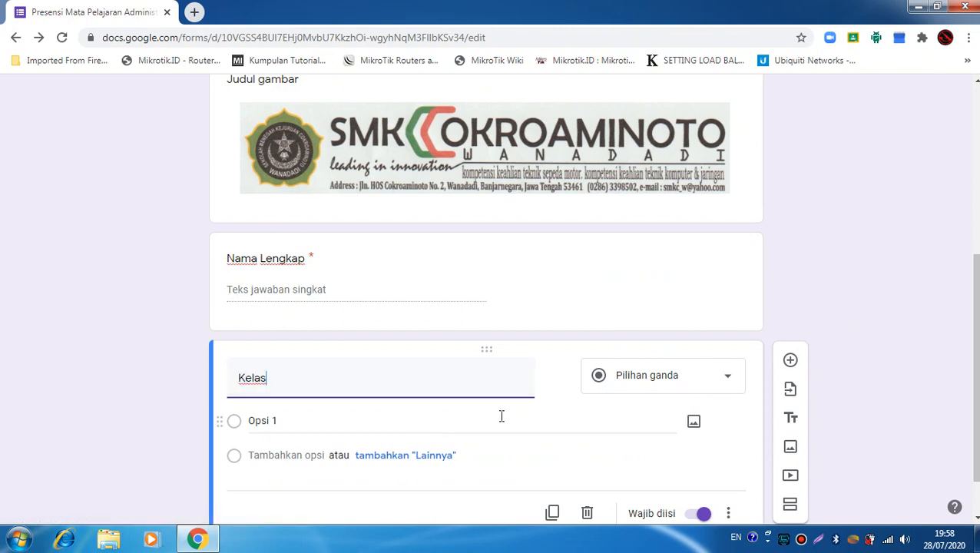
# Step: Try the checkbox type (Kotak Centang) for the "Kelas" question, and change the type to Drop-down
pyautogui.scroll(-1, 526, 444)
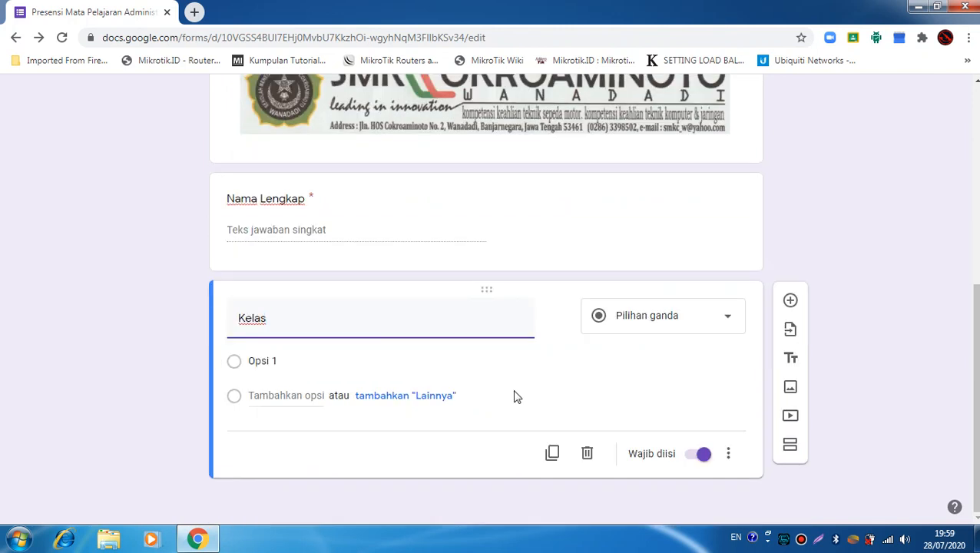
pyautogui.click(726, 326)
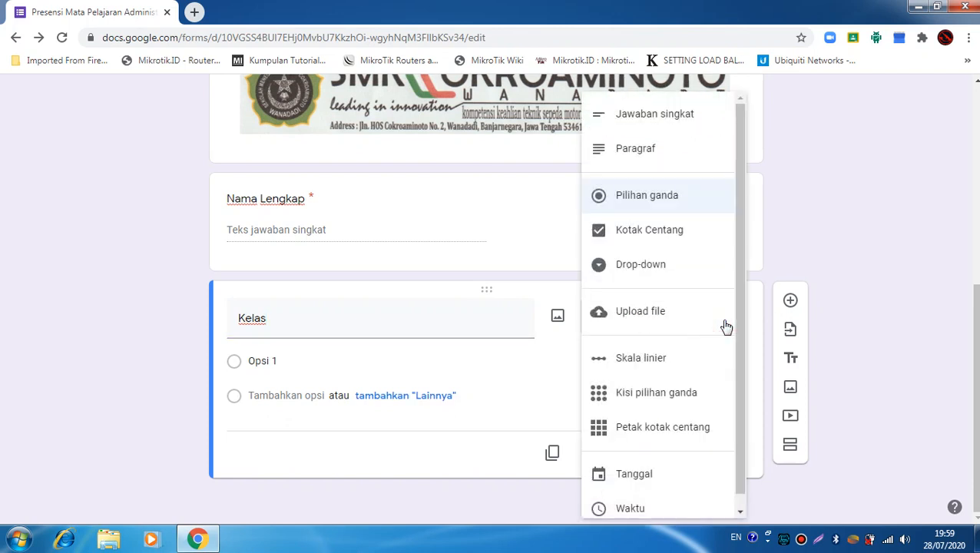
pyautogui.click(666, 235)
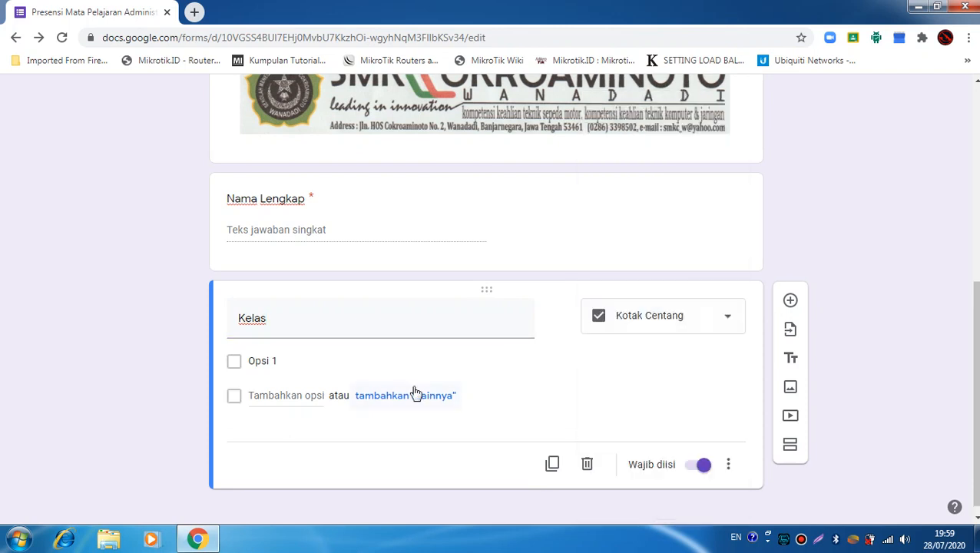
pyautogui.click(723, 321)
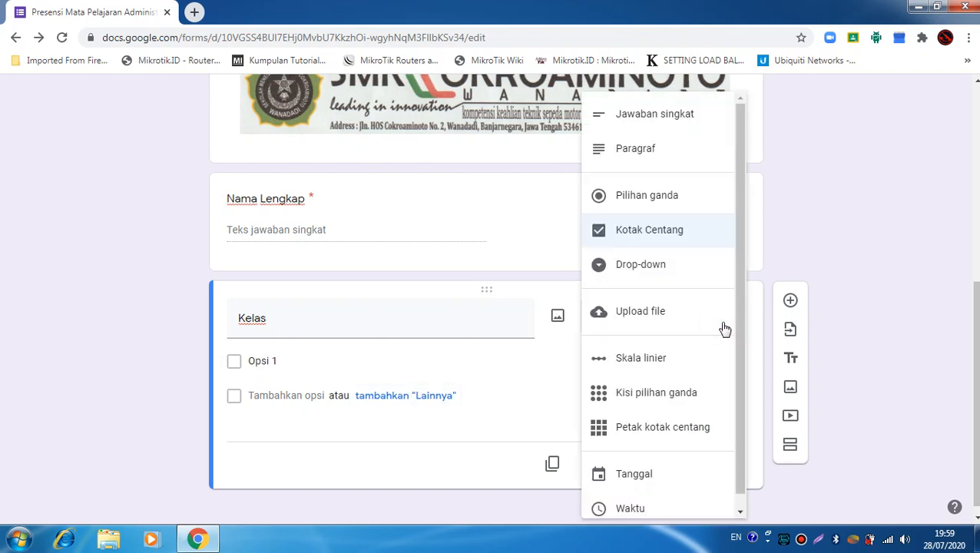
pyautogui.click(682, 274)
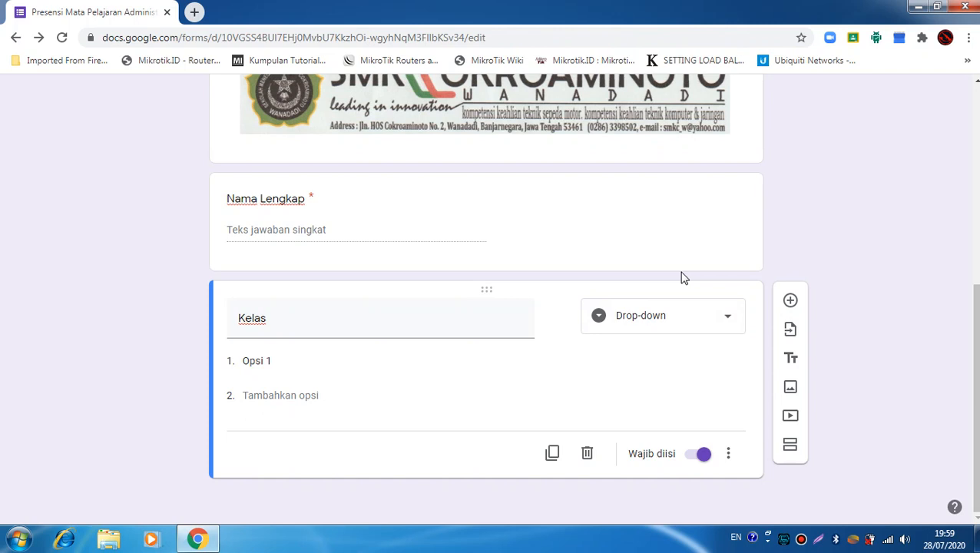
# Step: Enter "XIA TKJ" and "XIB TKJ" as the first two options of the "Kelas" question
pyautogui.click(328, 366)
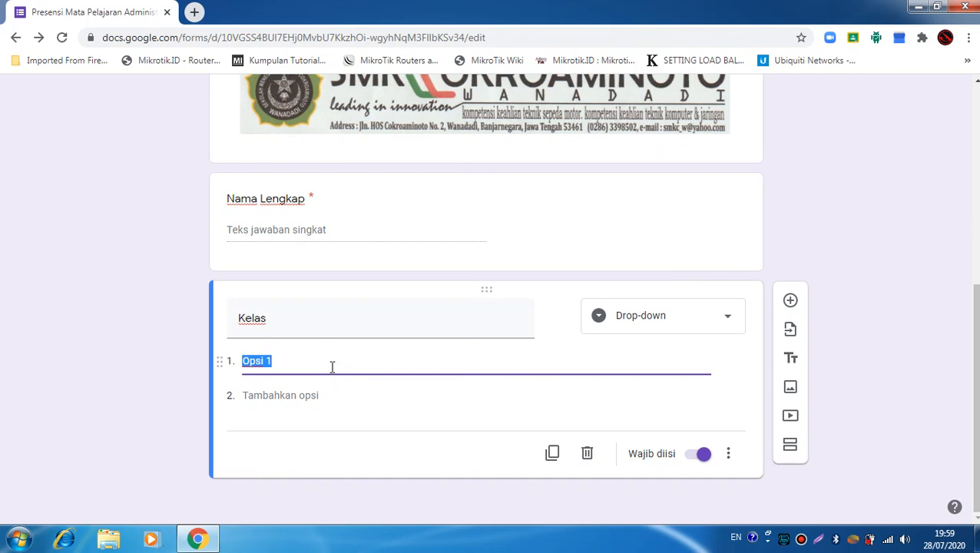
pyautogui.write('X')
pyautogui.write(' TKJ')
pyautogui.press('BackSpace')
pyautogui.press('BackSpace')
pyautogui.write('IA TKJ')
pyautogui.click(311, 395)
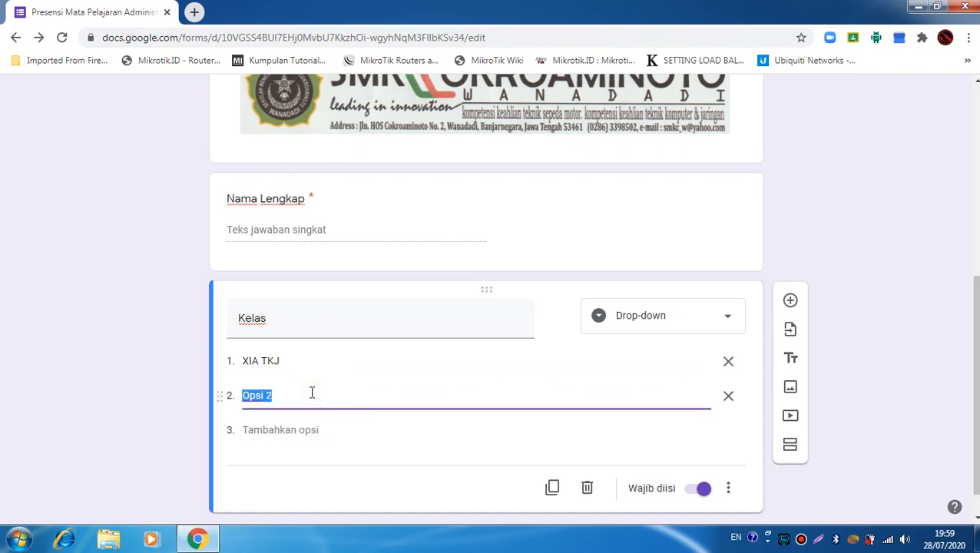
pyautogui.write('XIB TKJ')
# Step: Add "XIC TKJ" as the third option of the "Kelas" question
pyautogui.click(273, 429)
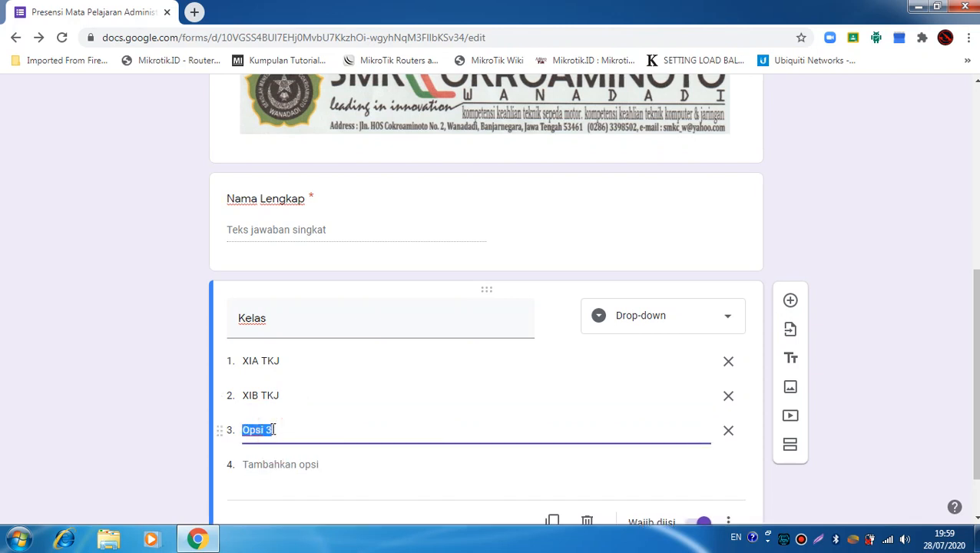
pyautogui.write('XI')
pyautogui.write('C')
pyautogui.write(' YT')
pyautogui.press('BackSpace')
pyautogui.press('BackSpace')
pyautogui.write('Y')
pyautogui.press('BackSpace')
pyautogui.write('TKJ')
pyautogui.scroll(-2, 372, 453)
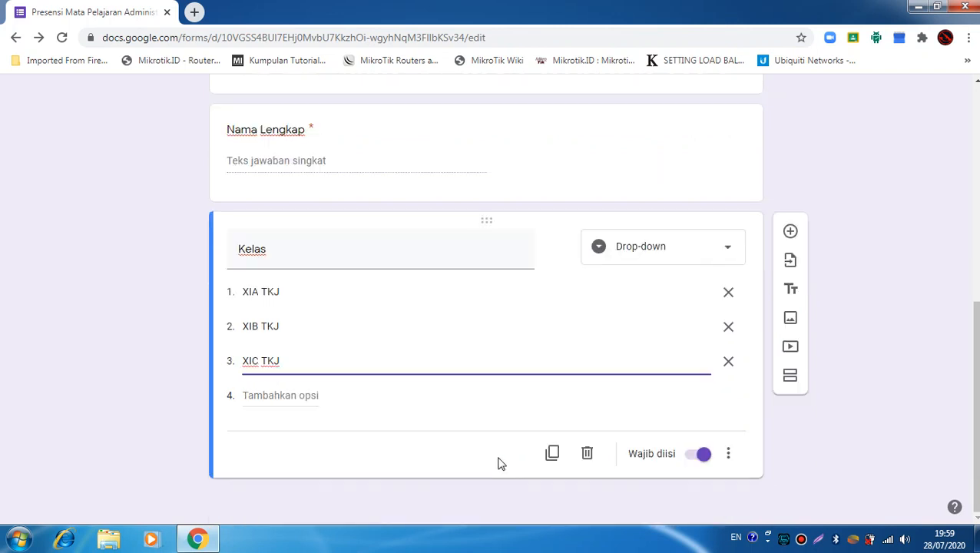
pyautogui.click(697, 454)
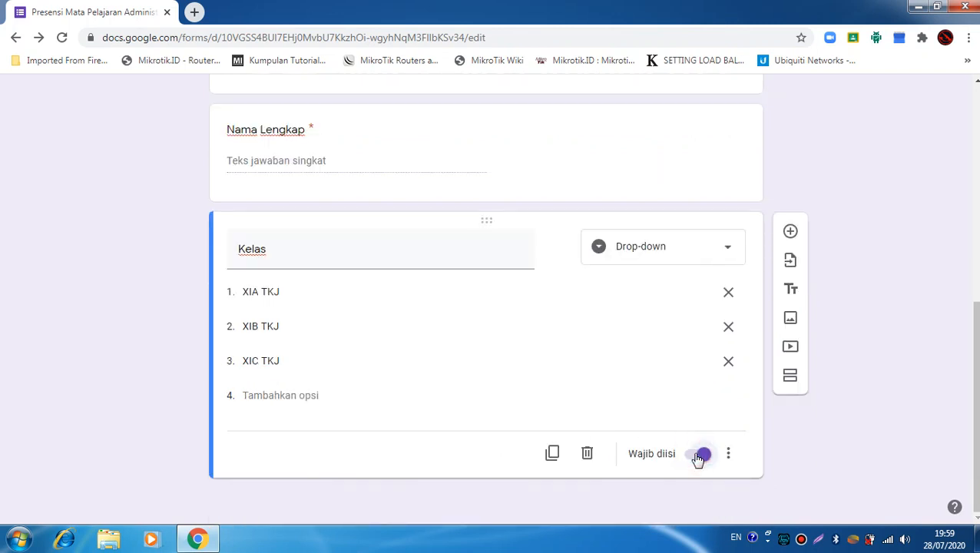
pyautogui.click(729, 455)
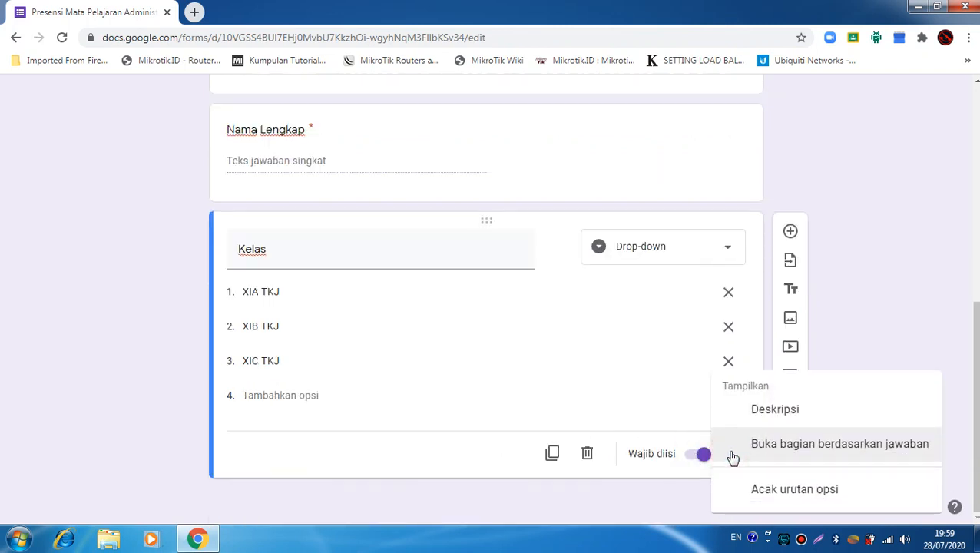
pyautogui.click(581, 421)
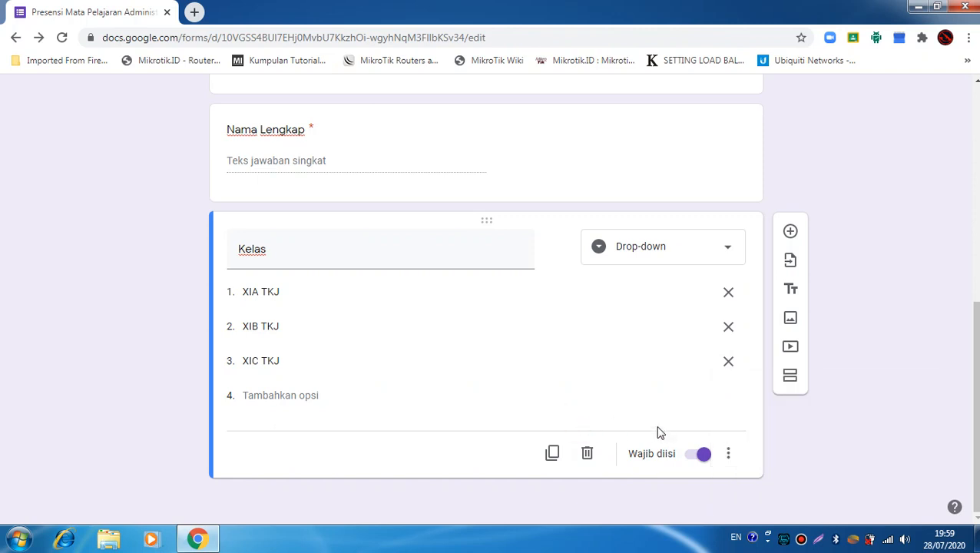
# Step: Add a question below "Kelas" and title it "No. Absen"
pyautogui.click(790, 232)
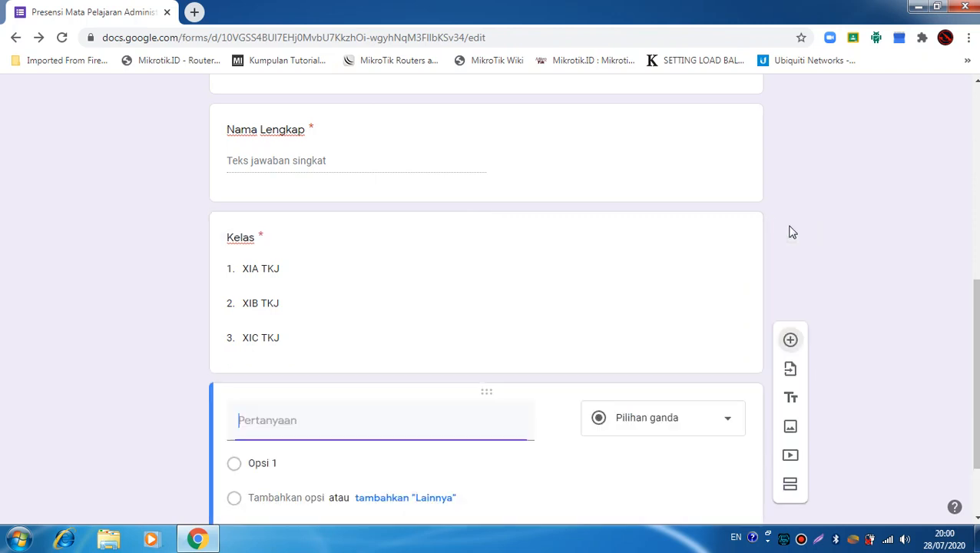
pyautogui.click(381, 427)
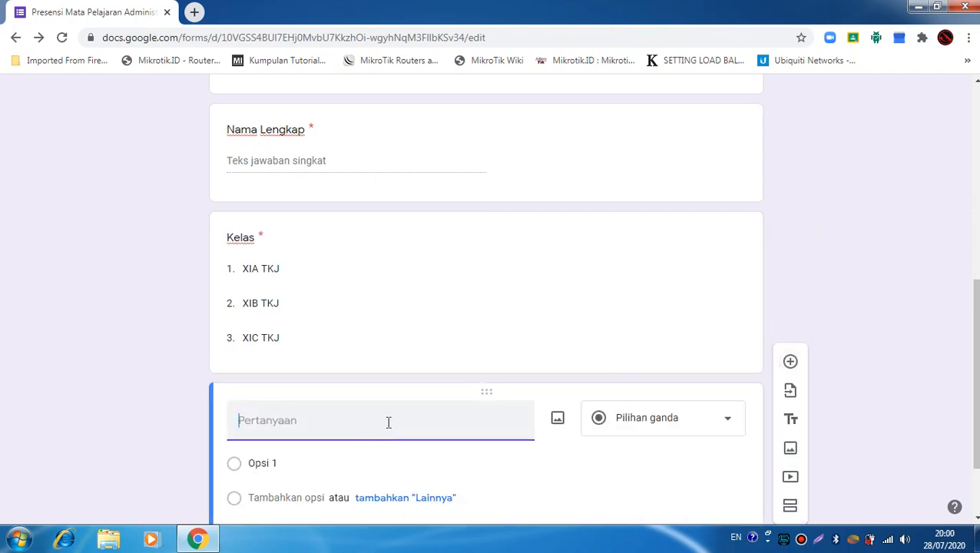
pyautogui.write('NO.')
pyautogui.press('BackSpace')
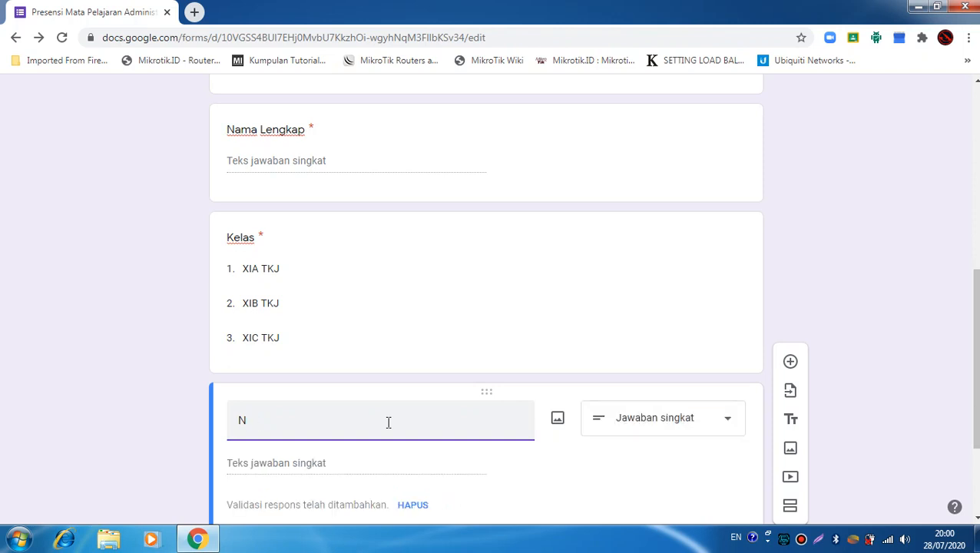
pyautogui.write('o . Absen')
# Step: Select "Angka" with the condition "Adalah angka" as the response validation for the "No. Absen" question
pyautogui.scroll(-1, 584, 383)
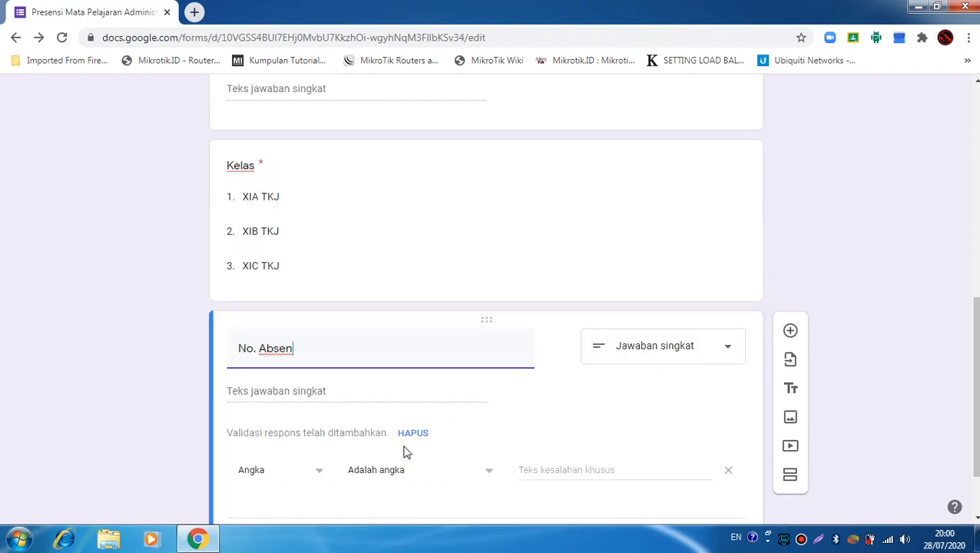
pyautogui.scroll(-1, 236, 421)
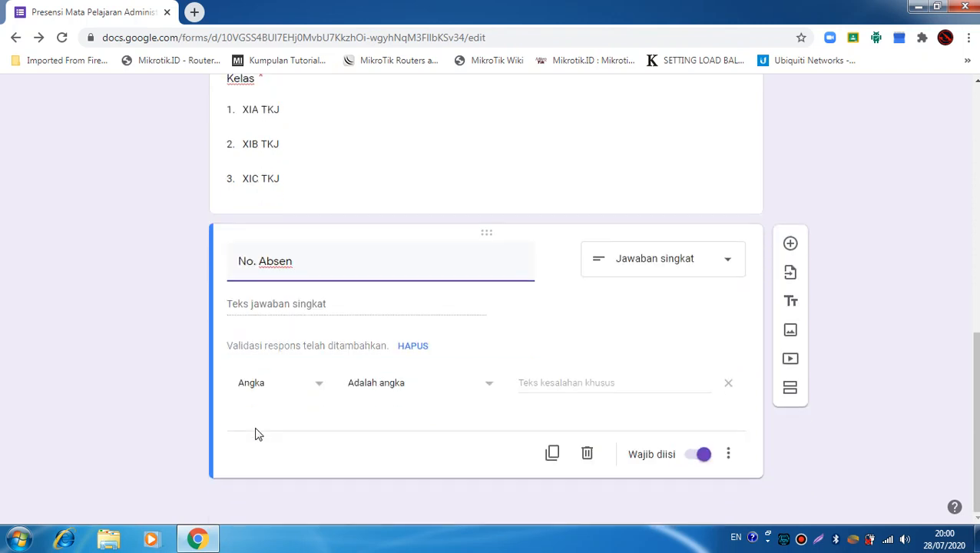
pyautogui.click(228, 343)
pyautogui.moveTo(262, 344); pyautogui.dragTo(321, 361)
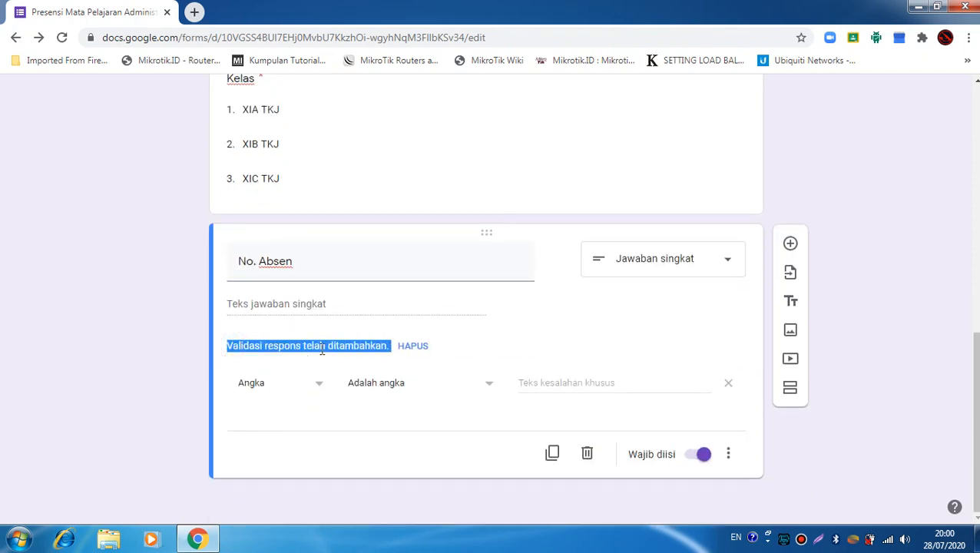
pyautogui.click(502, 352)
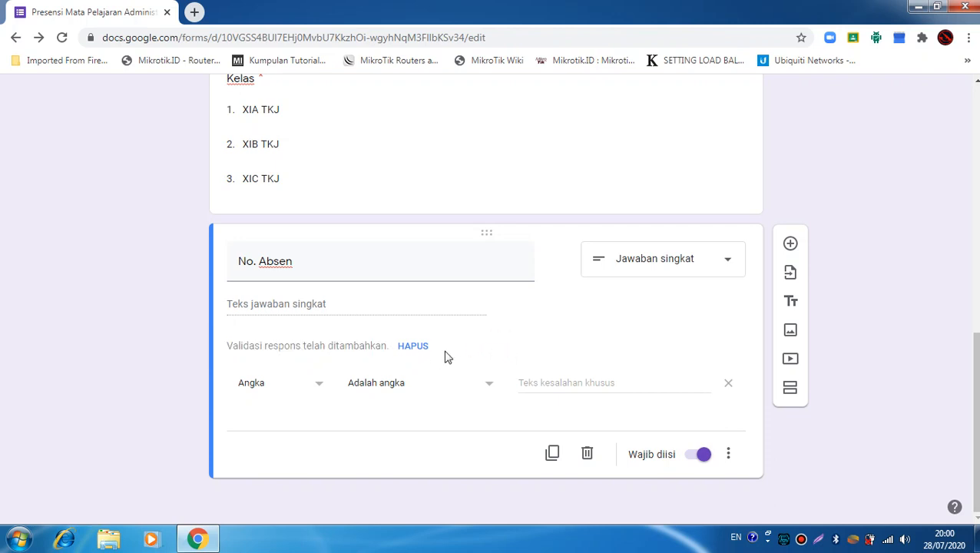
pyautogui.click(319, 388)
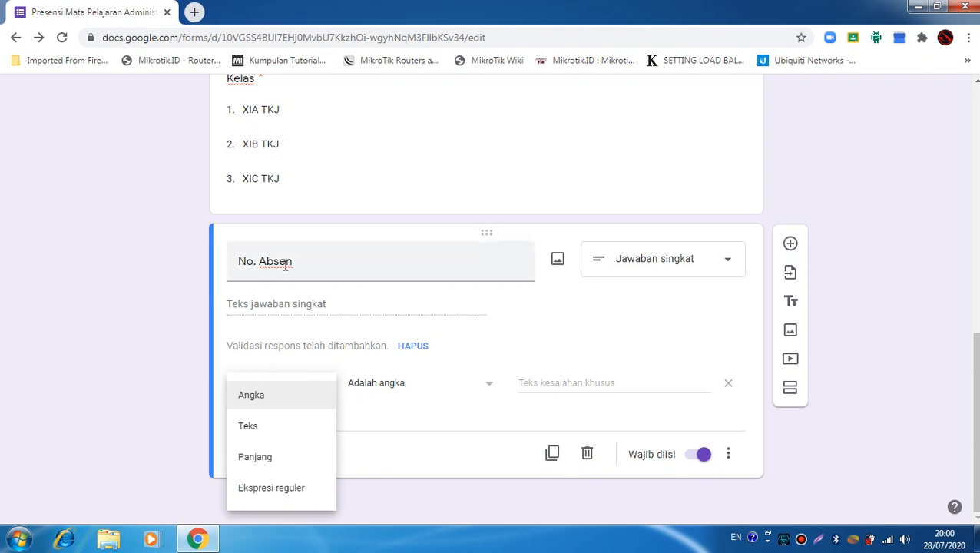
pyautogui.click(283, 395)
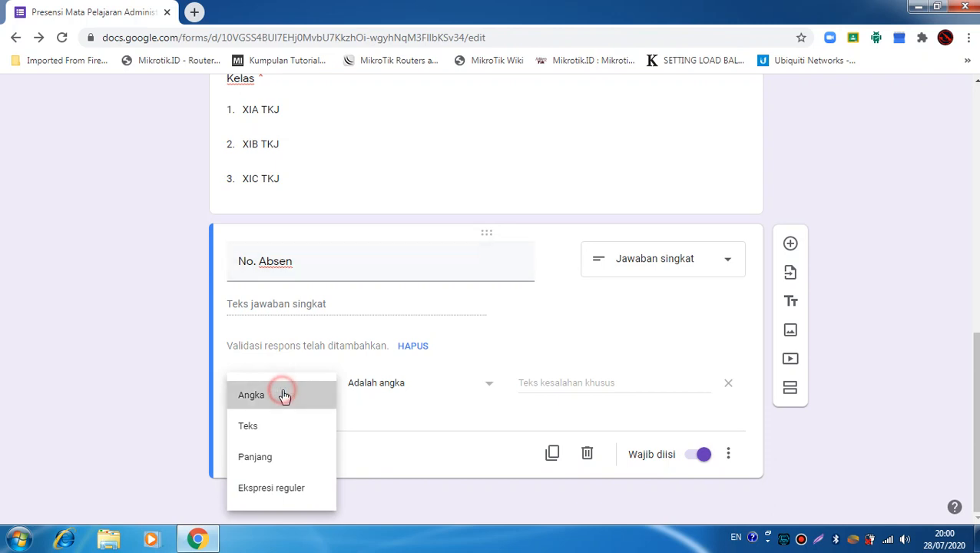
pyautogui.click(486, 385)
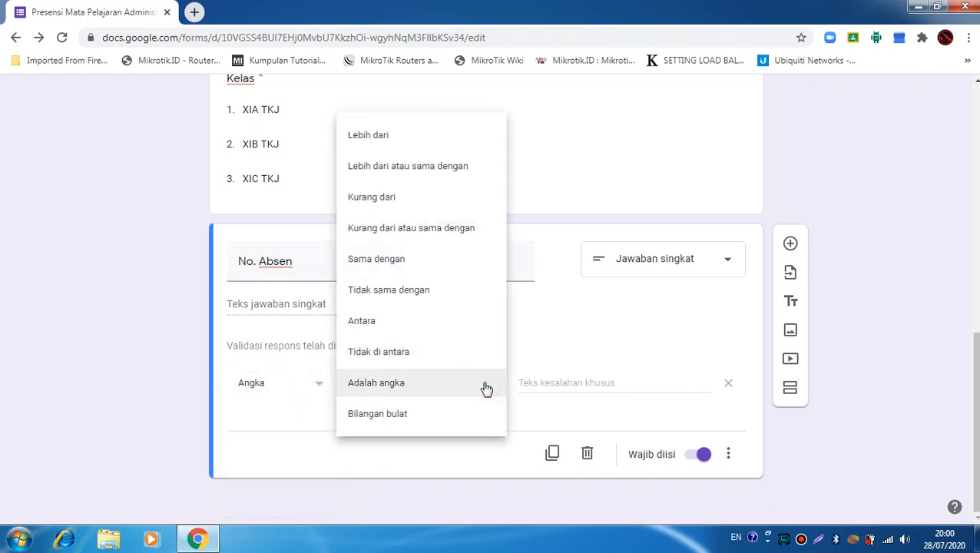
pyautogui.click(433, 386)
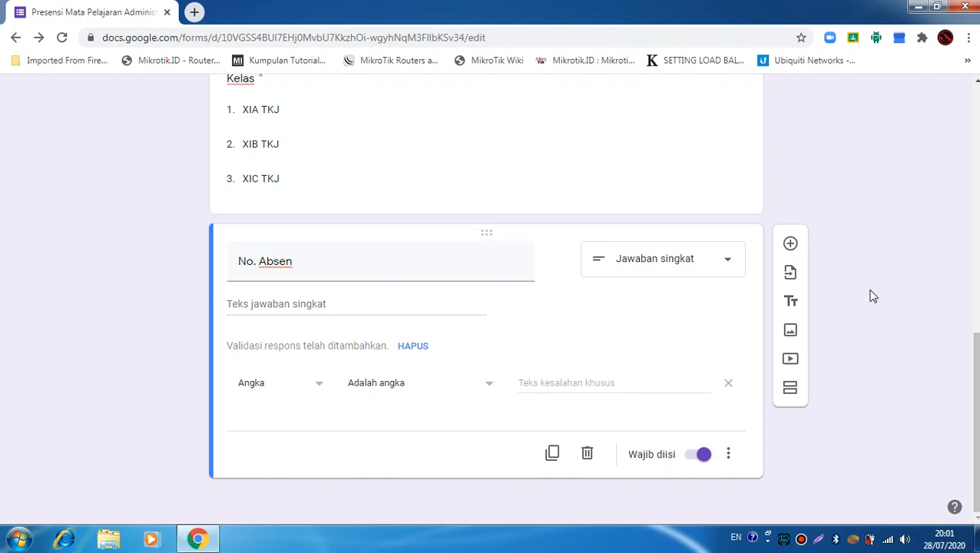
# Step: Add a question below "No. Absen" and title it "Tanggal"
pyautogui.click(790, 244)
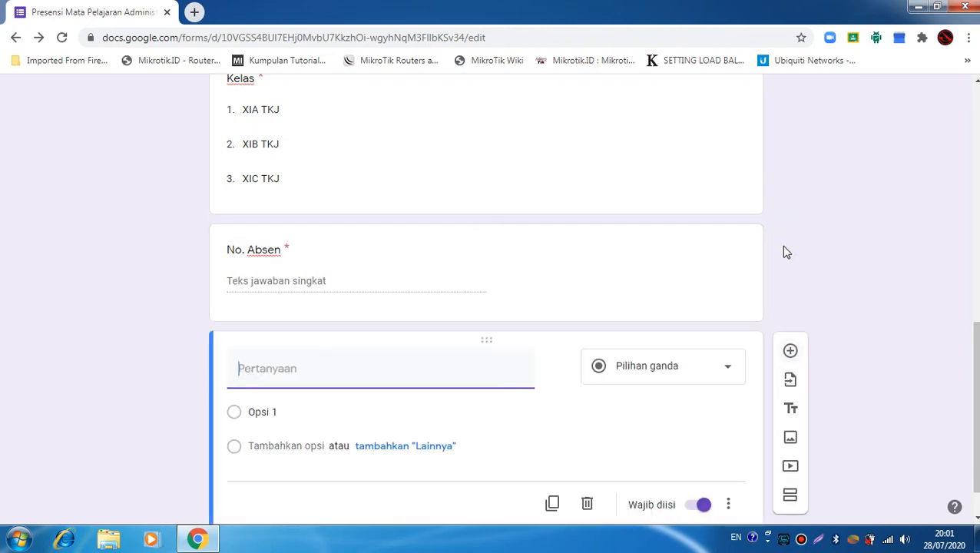
pyautogui.scroll(5, 363, 385)
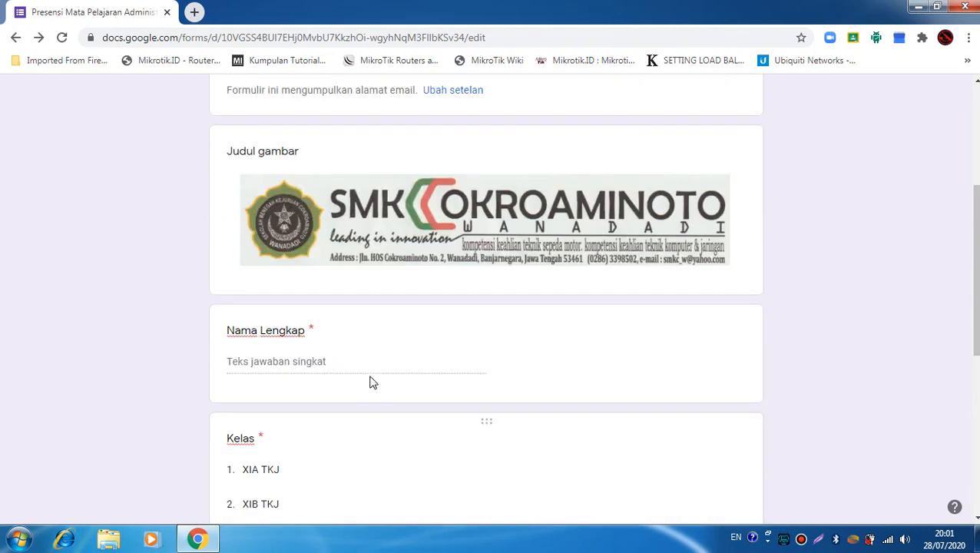
pyautogui.scroll(-3, 369, 382)
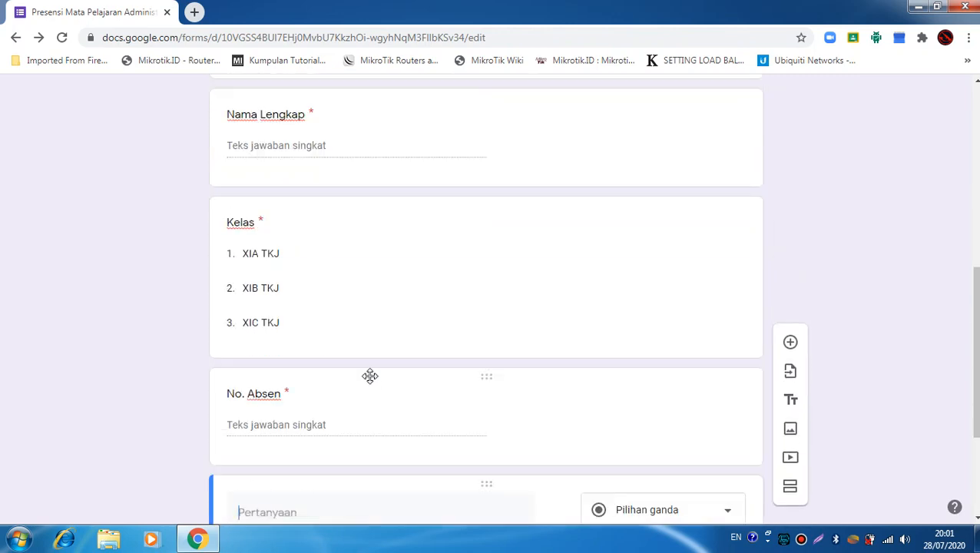
pyautogui.scroll(-2, 371, 377)
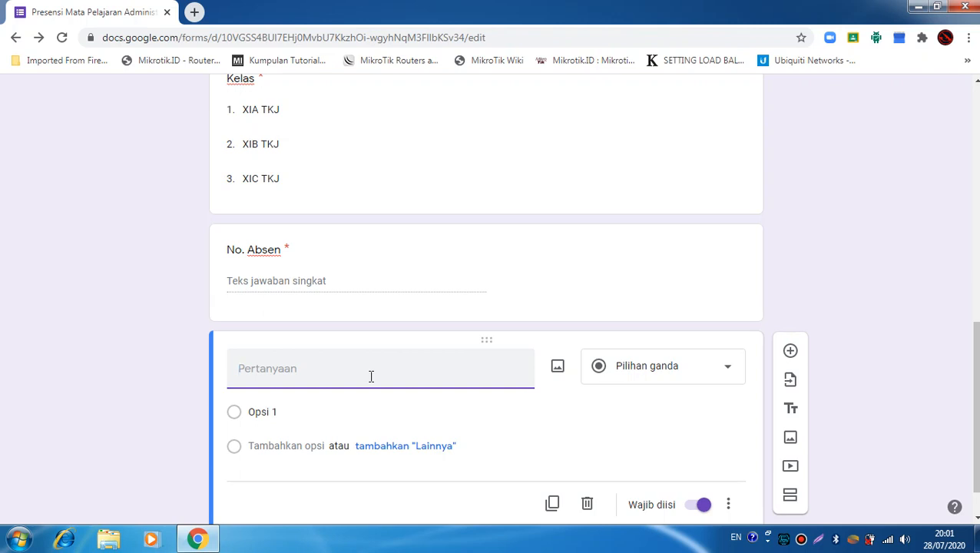
pyautogui.click(371, 376)
pyautogui.write('Tanggal')
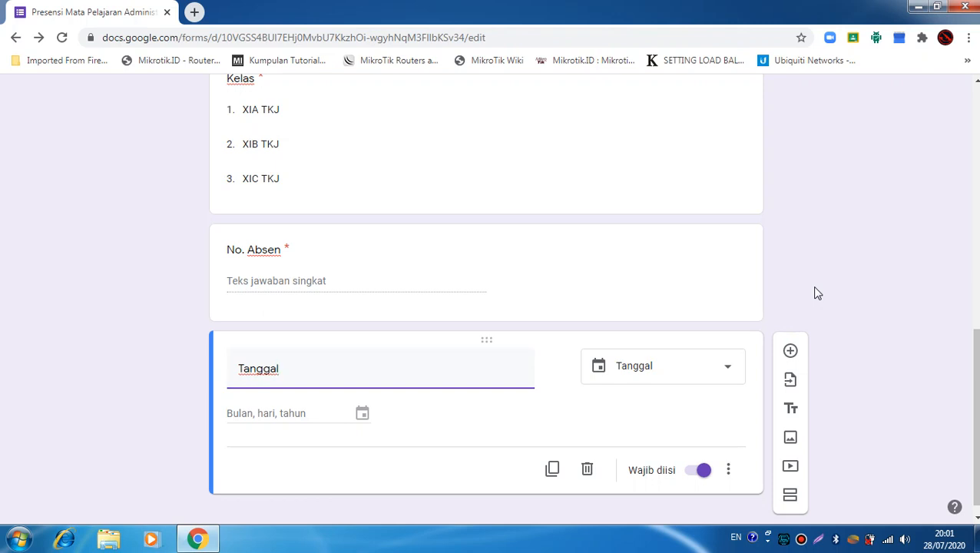
# Step: Look through the question types available for the date question and extend its title to "Tanggal Presensi"
pyautogui.click(331, 373)
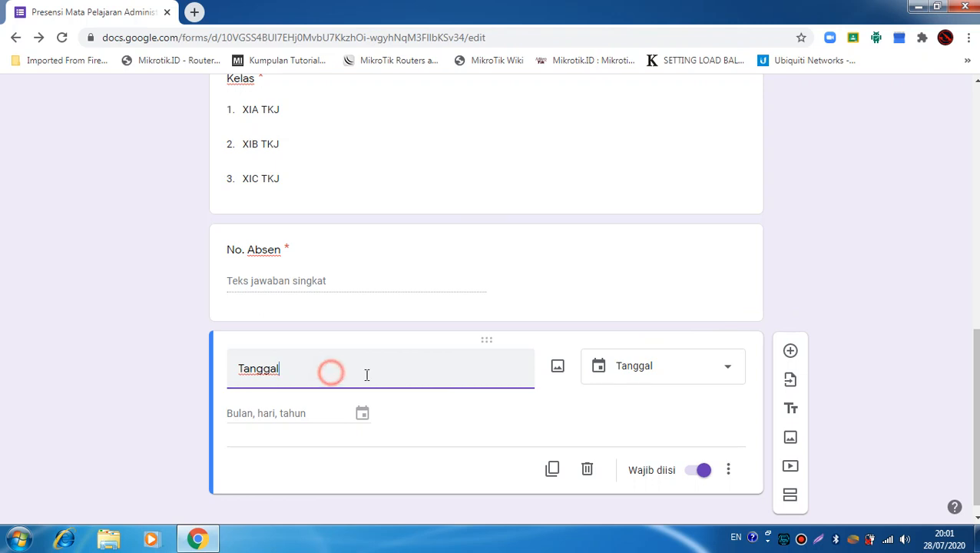
pyautogui.click(734, 379)
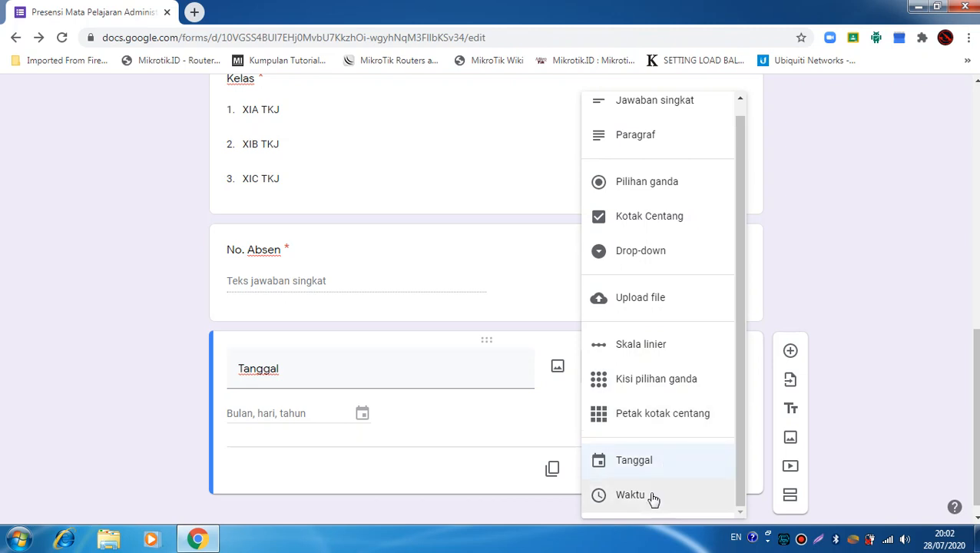
pyautogui.click(445, 428)
pyautogui.doubleClick(411, 367)
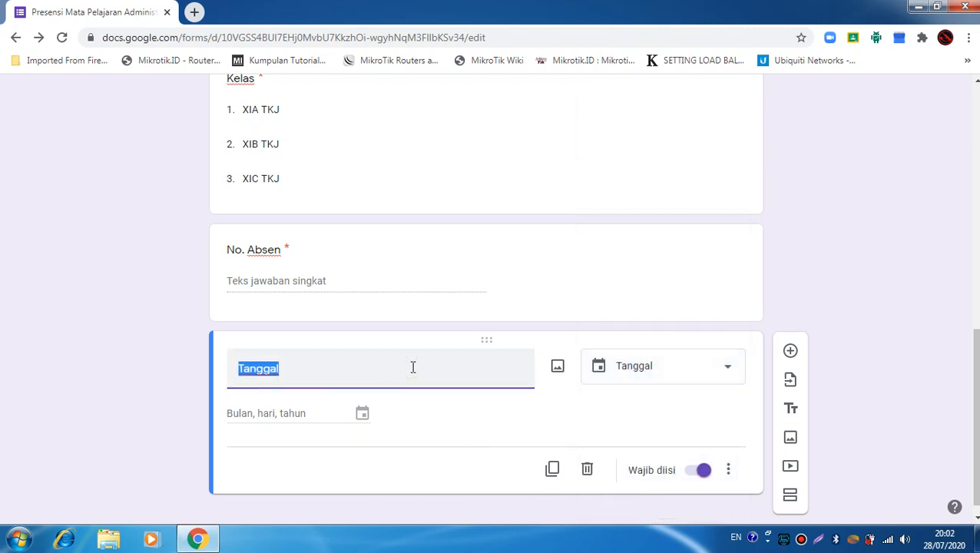
pyautogui.click(411, 367)
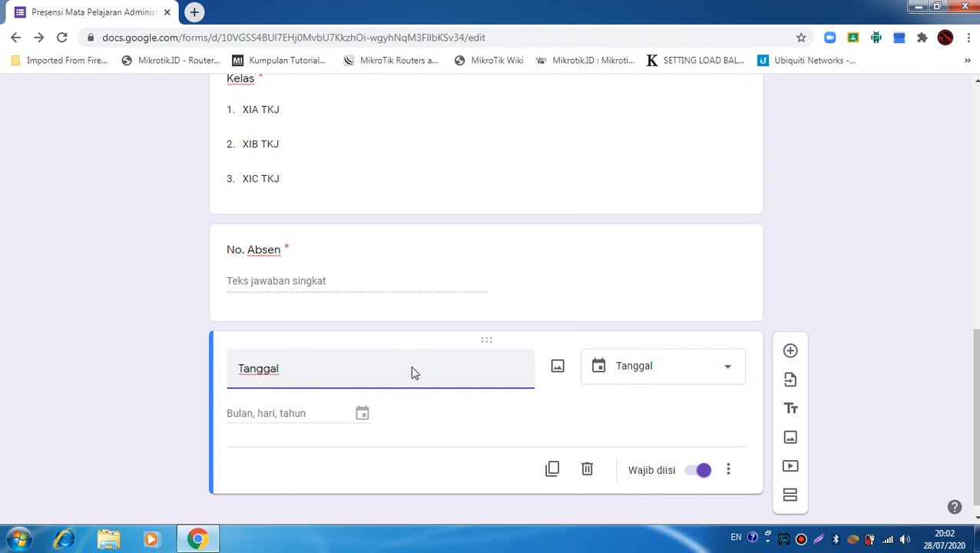
pyautogui.write('Presensi')
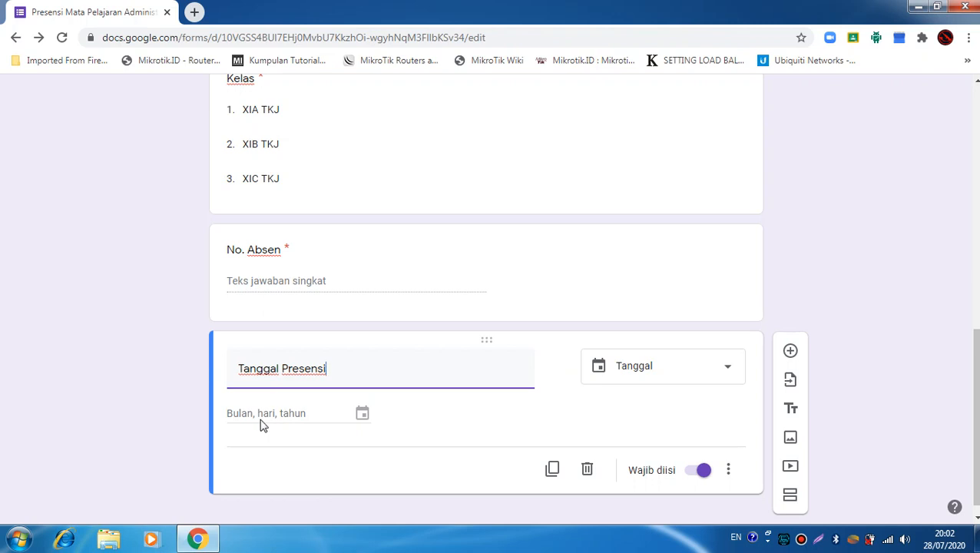
pyautogui.scroll(-1, 365, 420)
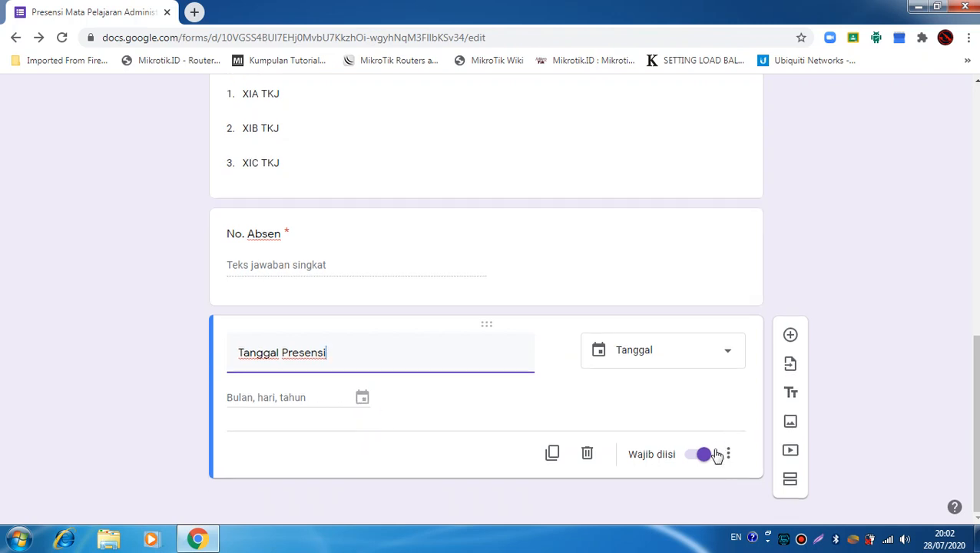
# Step: Add a question below "Tanggal Presensi" and title it "Waktu Presensi"
pyautogui.click(792, 335)
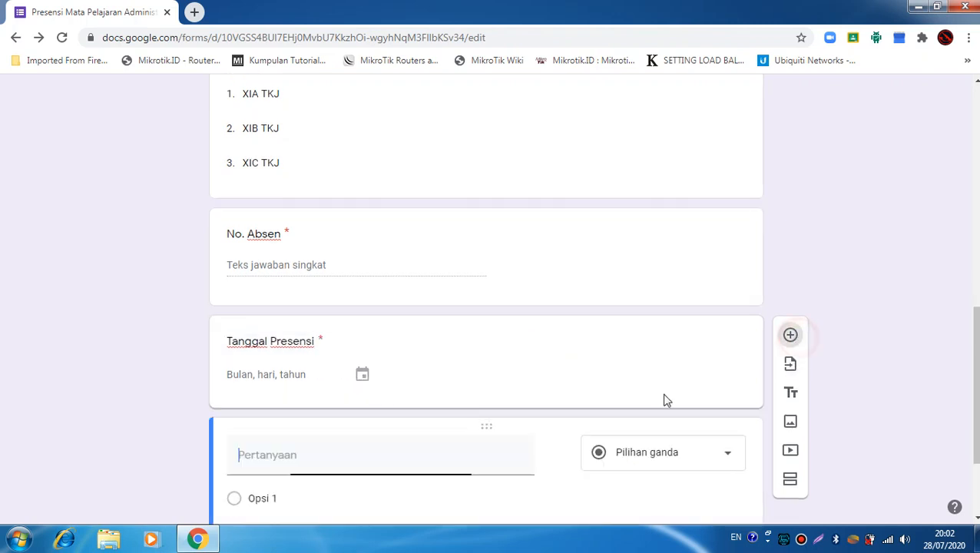
pyautogui.click(333, 470)
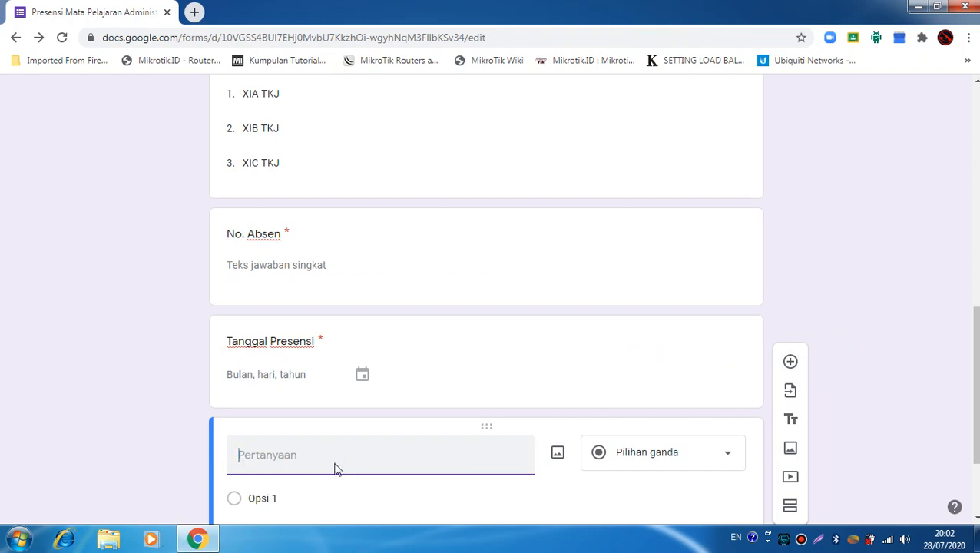
pyautogui.write('Waktu')
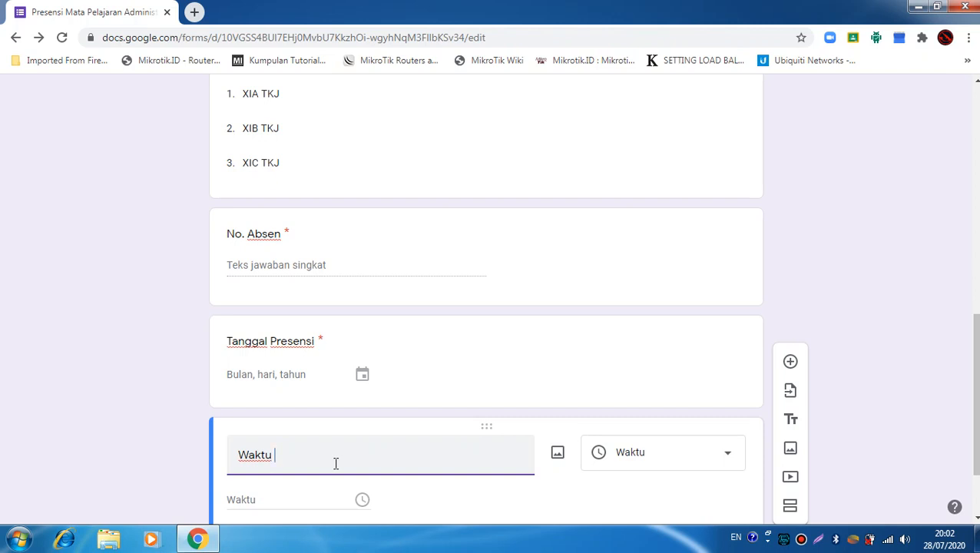
pyautogui.write(' Presensi')
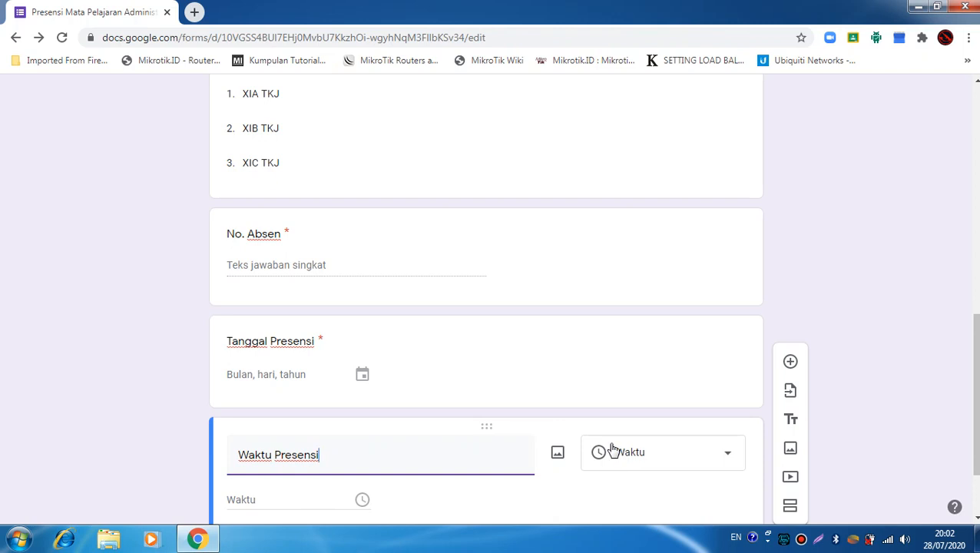
# Step: Review the whole form, from the title and header image through to the "Waktu Presensi" question
pyautogui.scroll(4, 827, 291)
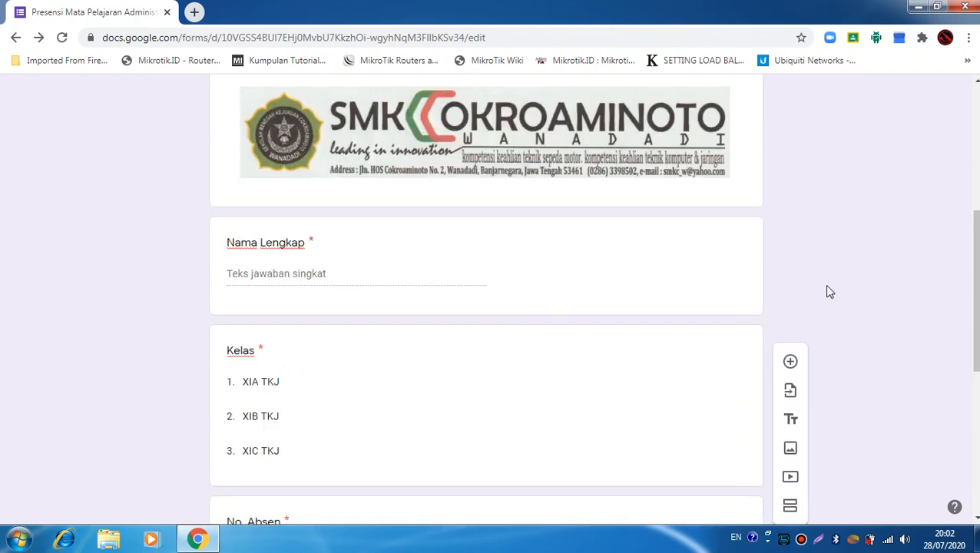
pyautogui.scroll(-4, 826, 292)
pyautogui.scroll(-1, 852, 370)
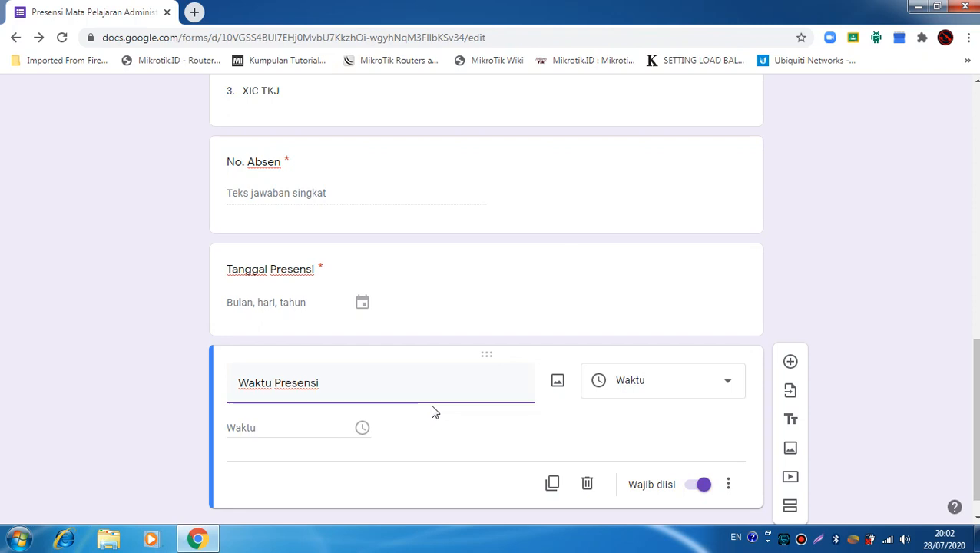
pyautogui.scroll(-1, 648, 291)
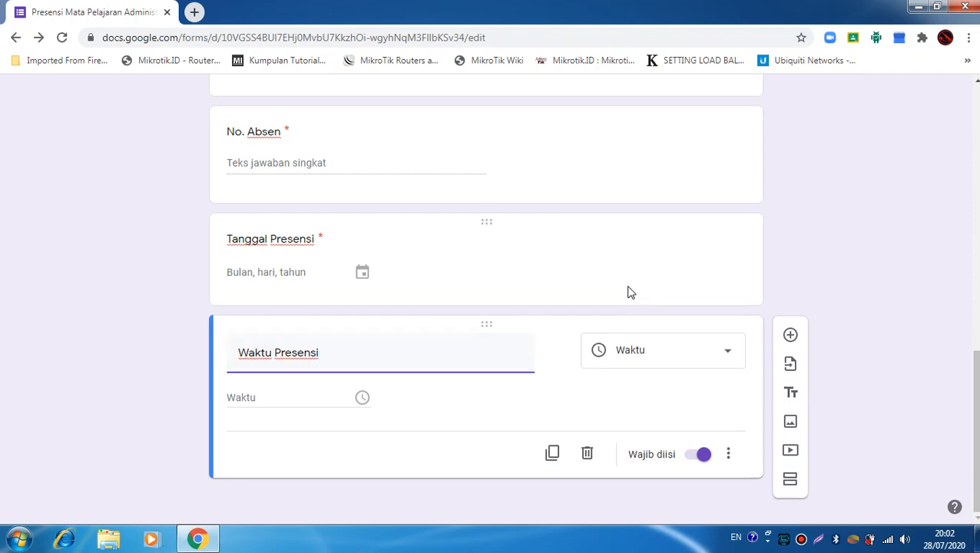
pyautogui.scroll(5, 628, 292)
pyautogui.scroll(-5, 629, 292)
pyautogui.scroll(2, 711, 302)
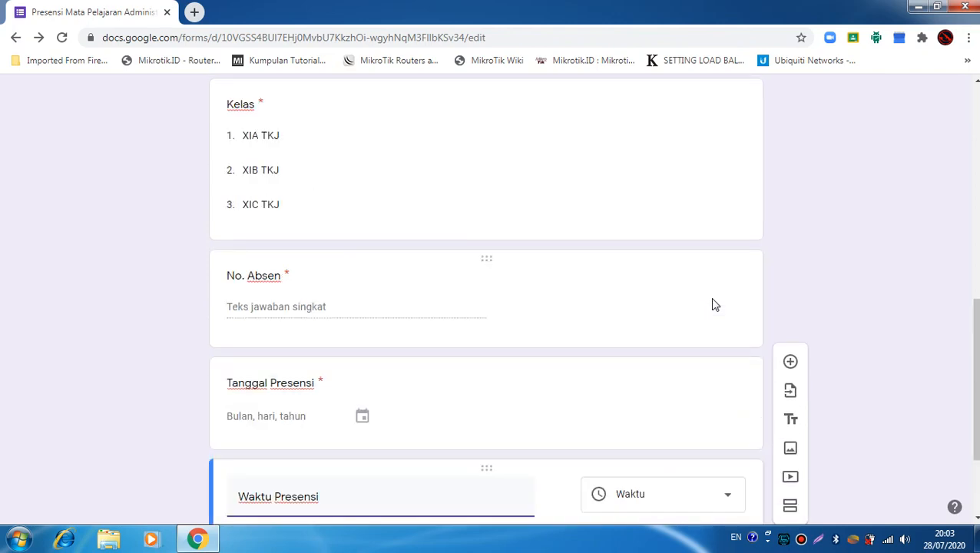
pyautogui.scroll(4, 712, 304)
pyautogui.scroll(-1, 713, 301)
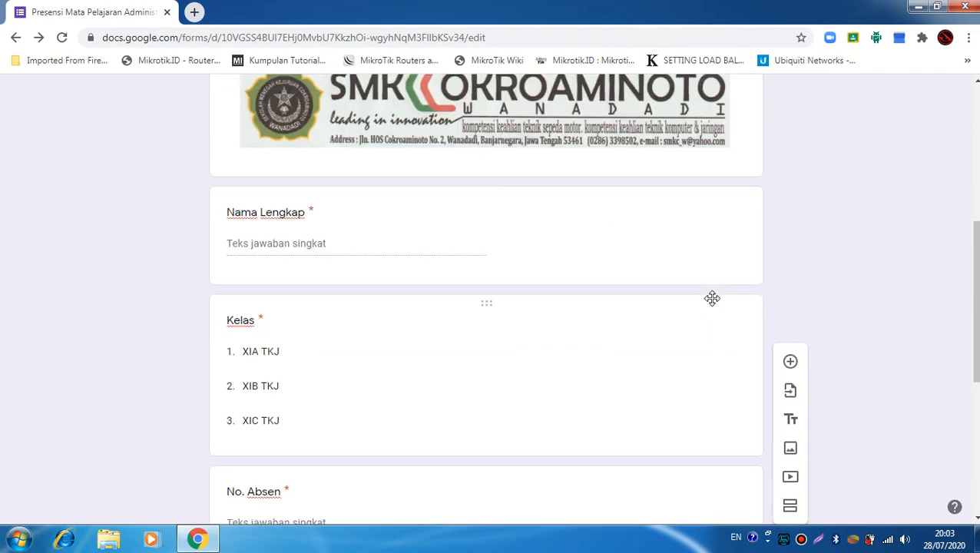
pyautogui.scroll(-2, 712, 301)
pyautogui.scroll(6, 712, 300)
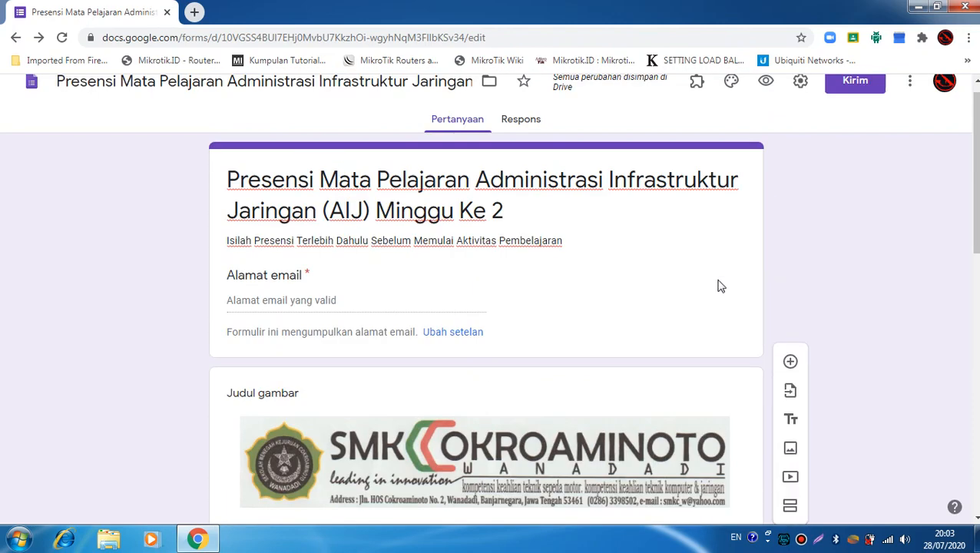
# Step: Preview the form, look through the "Kelas" choices and the remaining questions, and switch on "Kirim salinan tanggapan saya"
pyautogui.scroll(1, 730, 261)
pyautogui.click(765, 89)
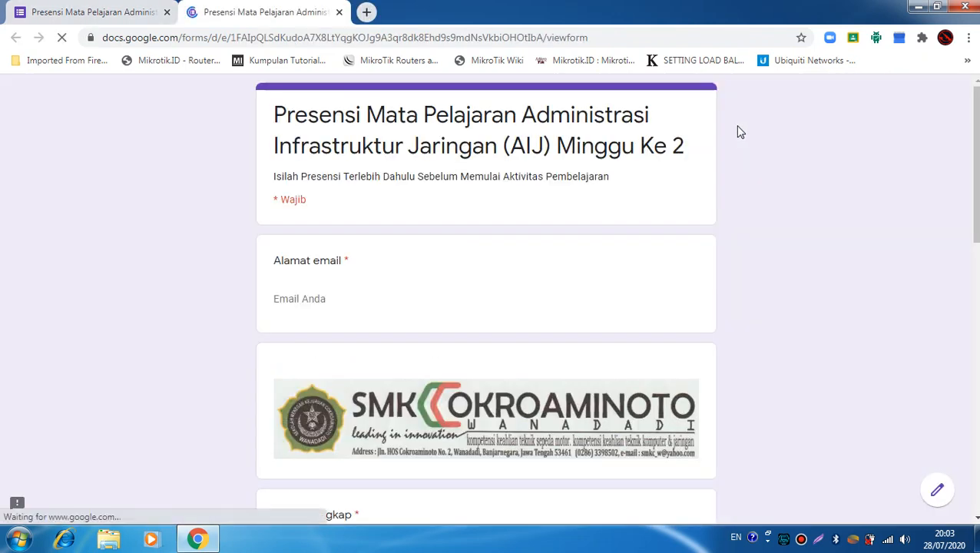
pyautogui.scroll(-5, 722, 207)
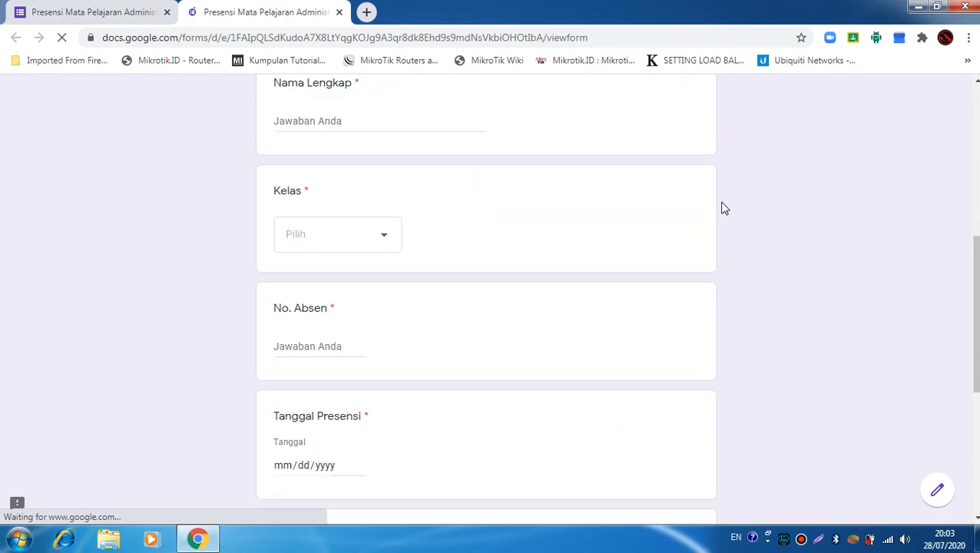
pyautogui.click(384, 235)
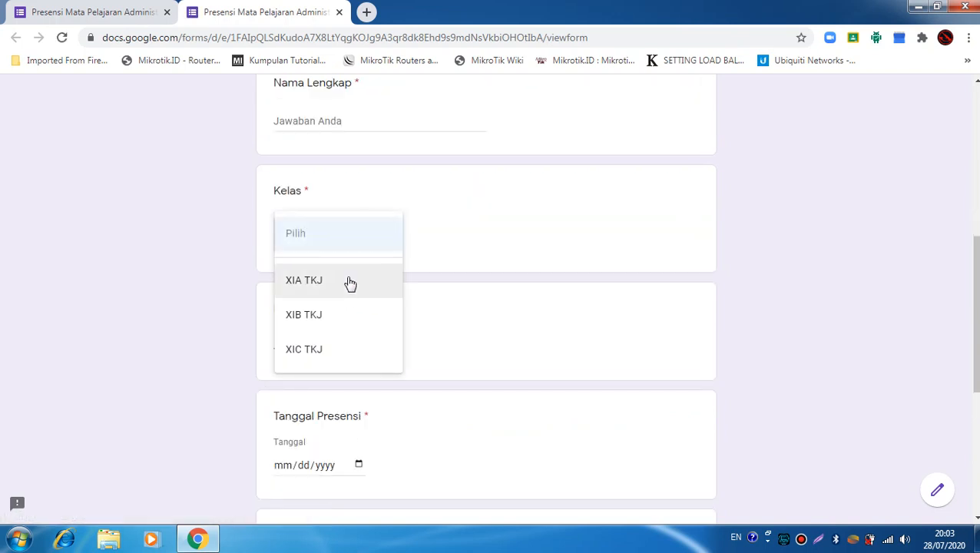
pyautogui.click(460, 218)
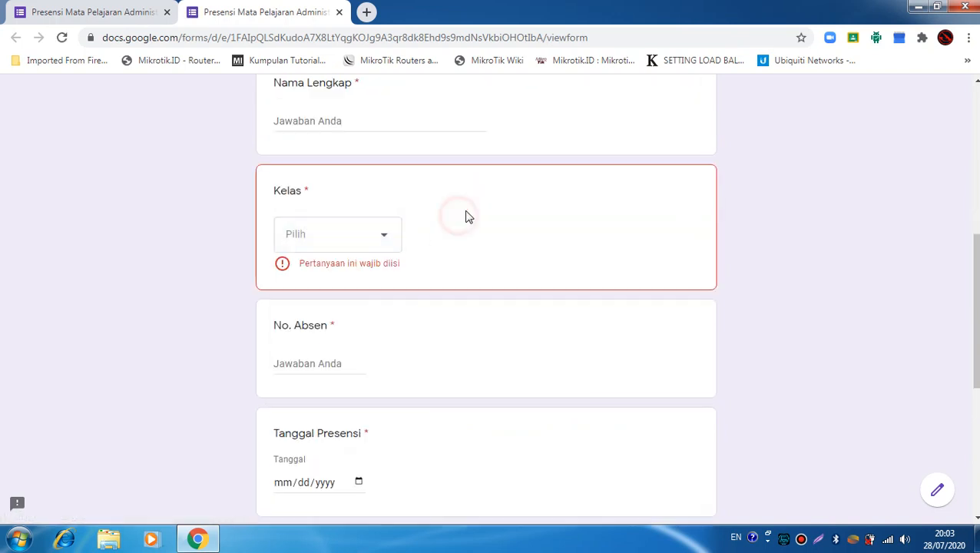
pyautogui.scroll(-3, 737, 206)
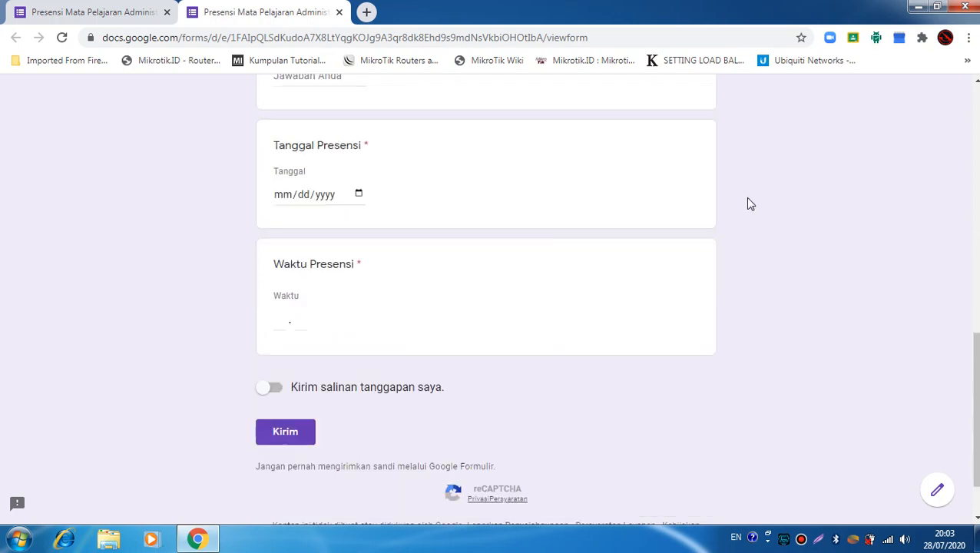
pyautogui.click(278, 397)
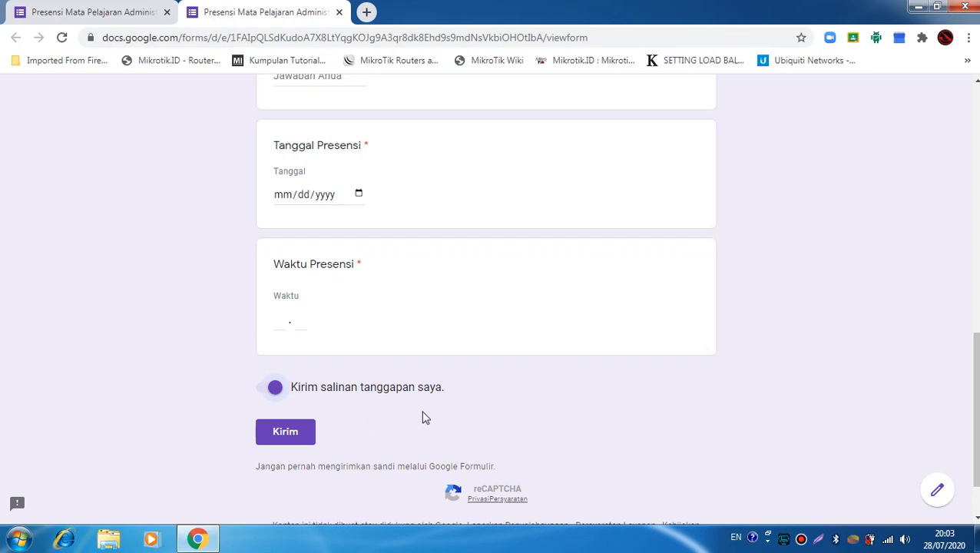
# Step: Review the previewed form's title, email, header image and "Nama Lengkap" sections, and close the preview
pyautogui.scroll(7, 428, 407)
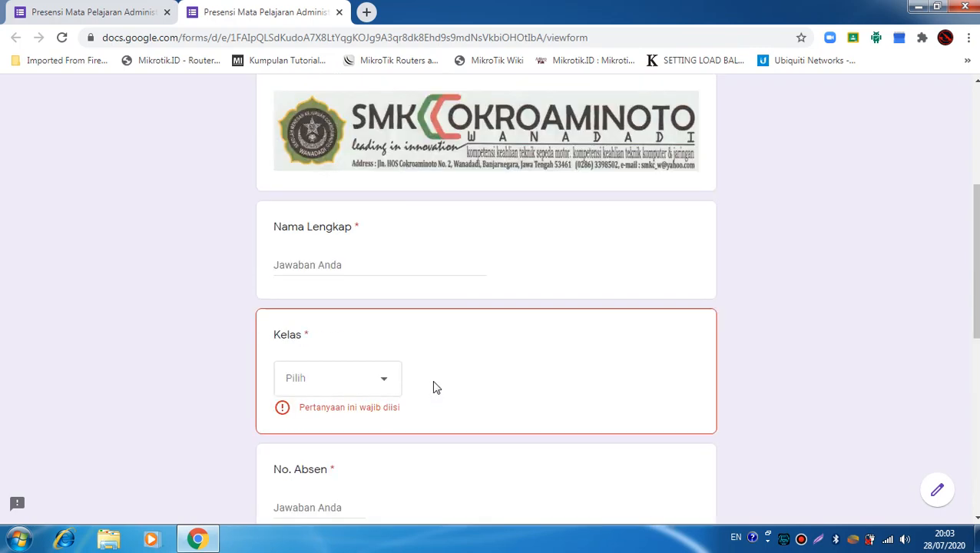
pyautogui.scroll(3, 434, 388)
pyautogui.scroll(-1, 434, 387)
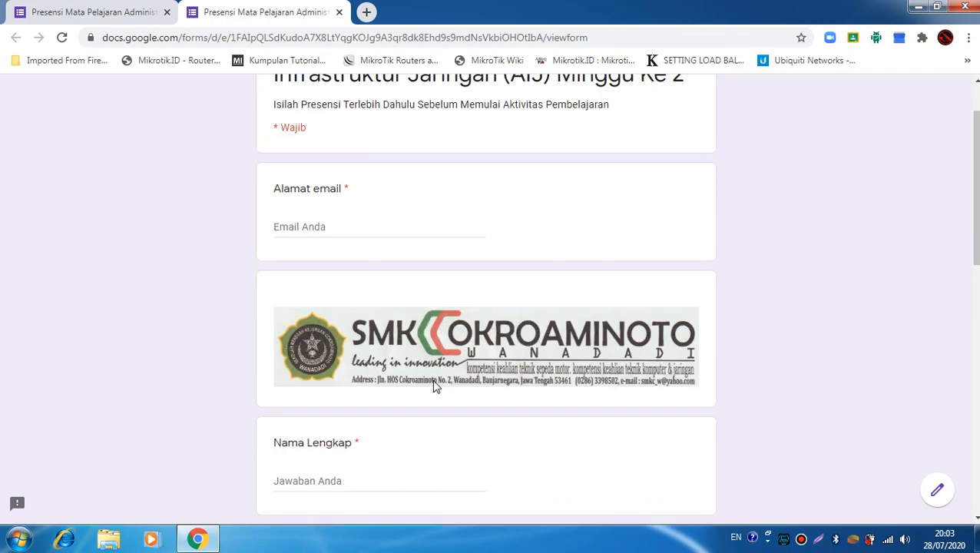
pyautogui.scroll(-2, 434, 387)
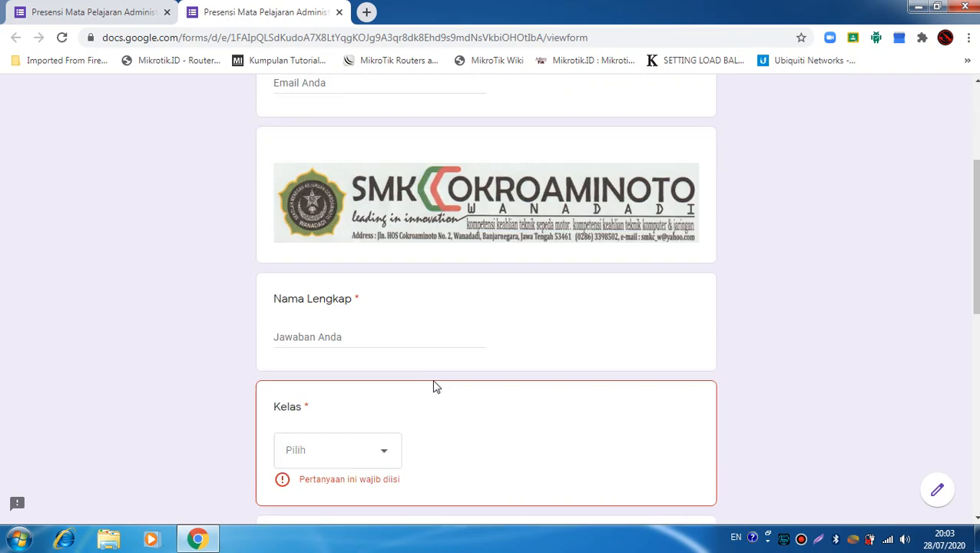
pyautogui.scroll(3, 434, 387)
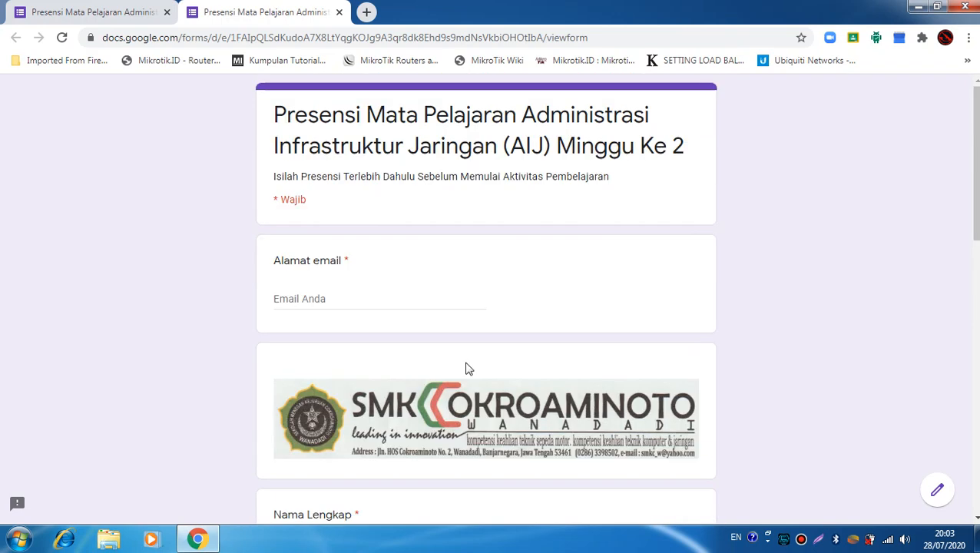
pyautogui.click(339, 12)
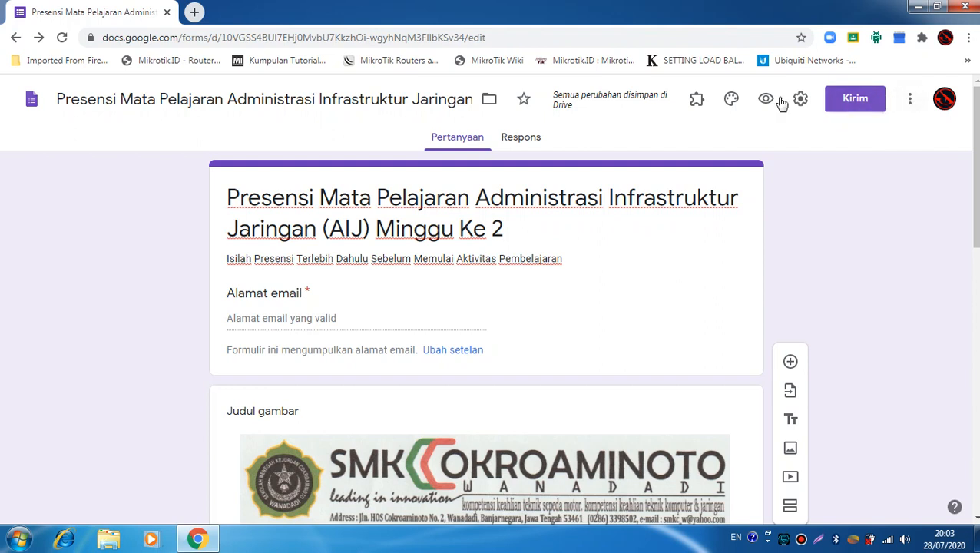
# Step: Open the add-on marketplace for the form and search it for "form limiter"
pyautogui.click(909, 101)
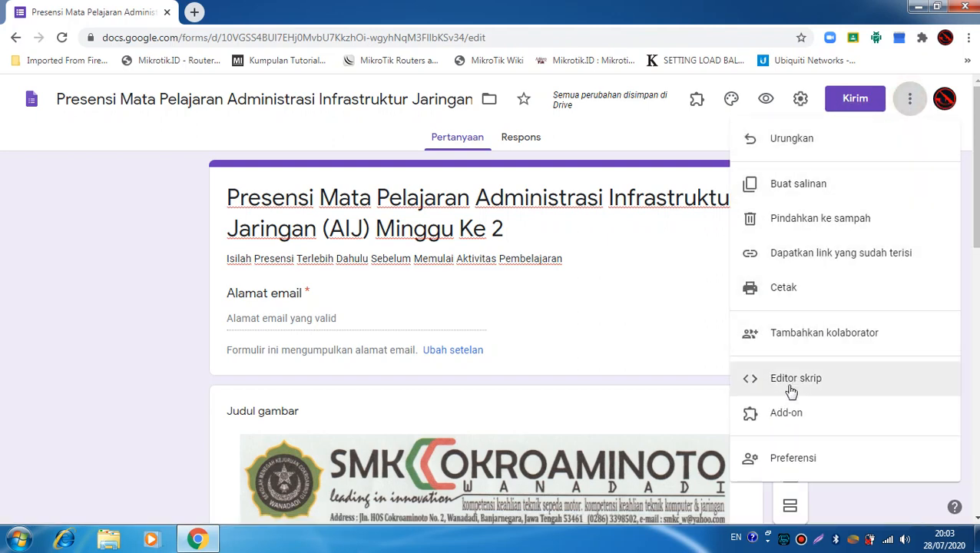
pyautogui.click(787, 415)
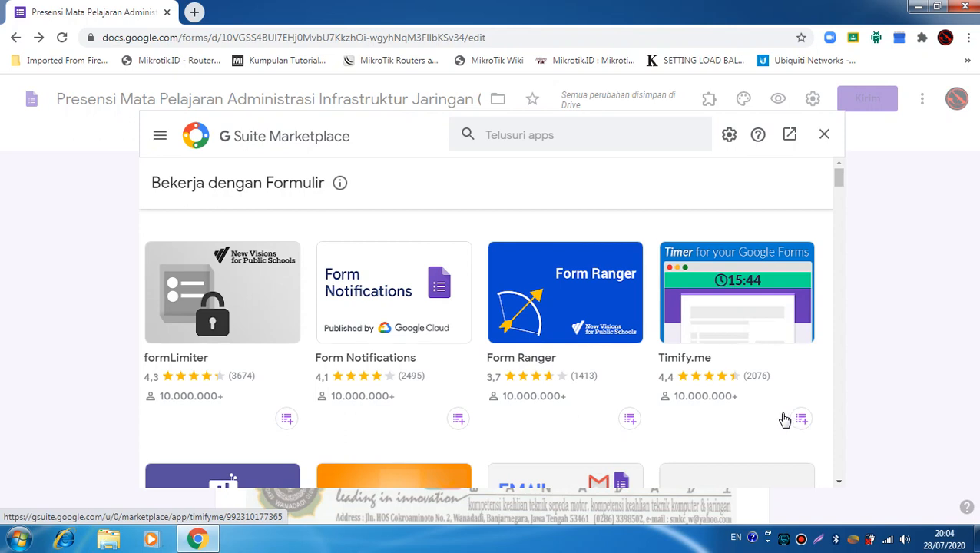
pyautogui.click(550, 134)
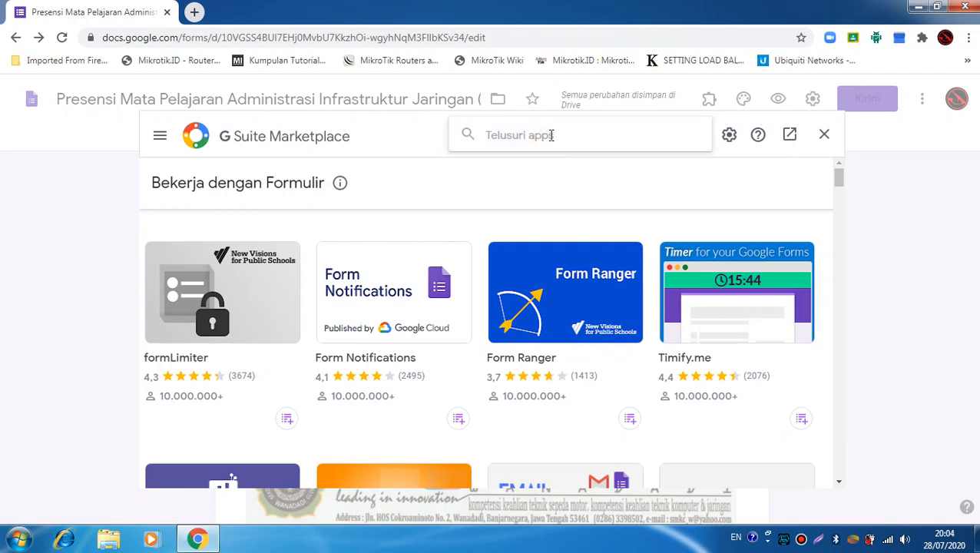
pyautogui.write('f')
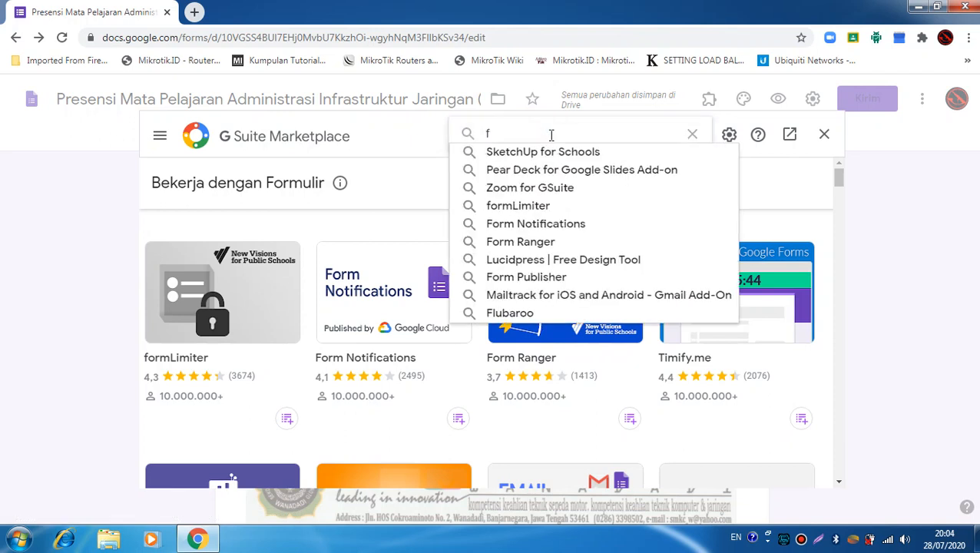
pyautogui.write('orm ')
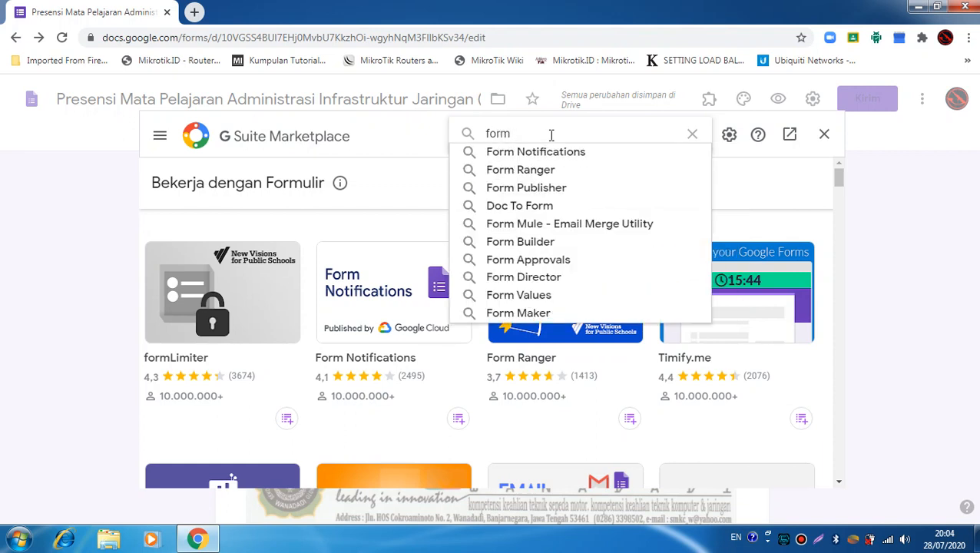
pyautogui.write('lli')
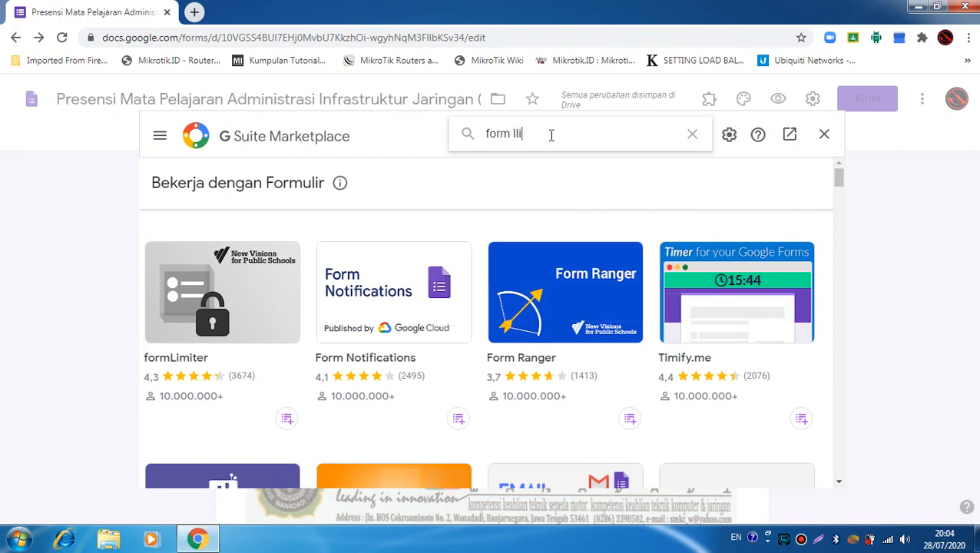
pyautogui.press('BackSpace')
pyautogui.press('BackSpace')
pyautogui.write('imiter')
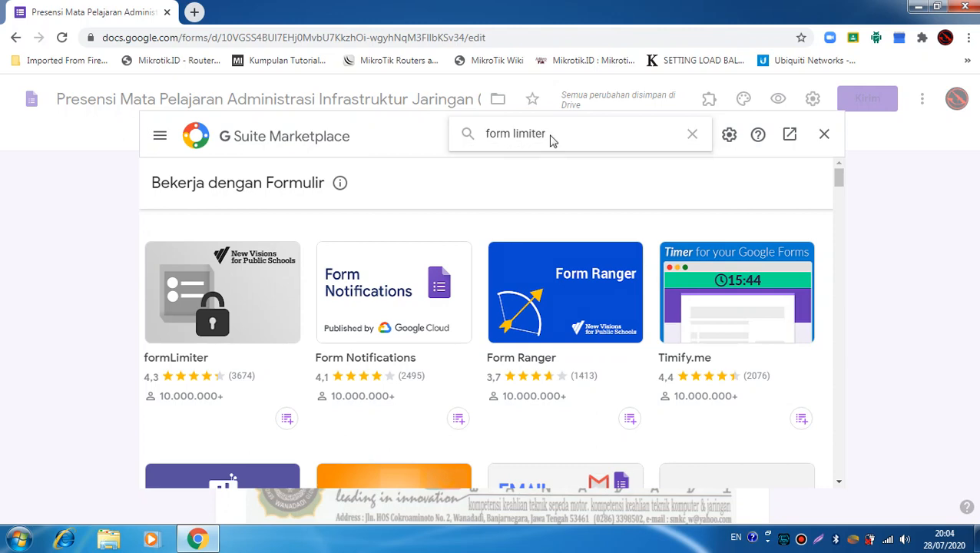
pyautogui.press('Return')
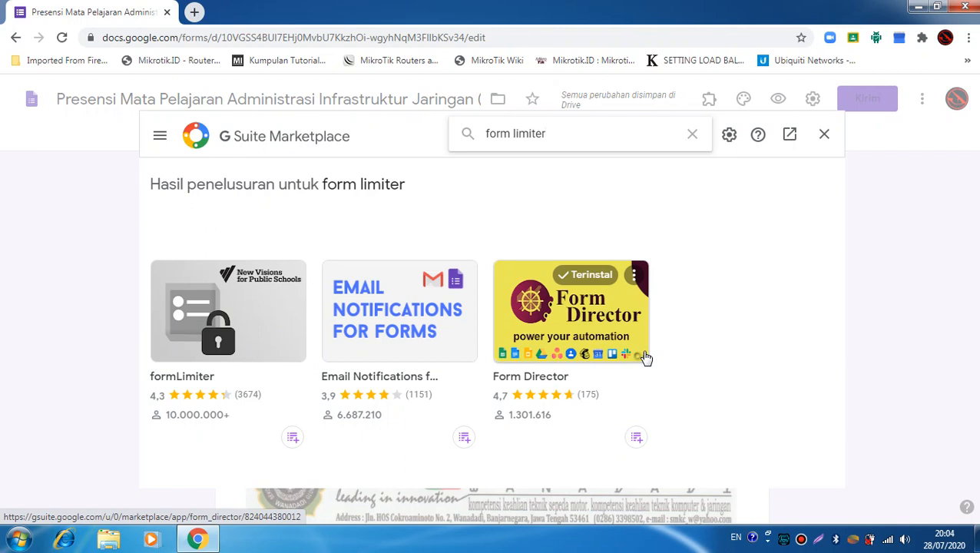
# Step: Open the formLimiter add-on's listing and start installing it with the existing Google account
pyautogui.click(217, 324)
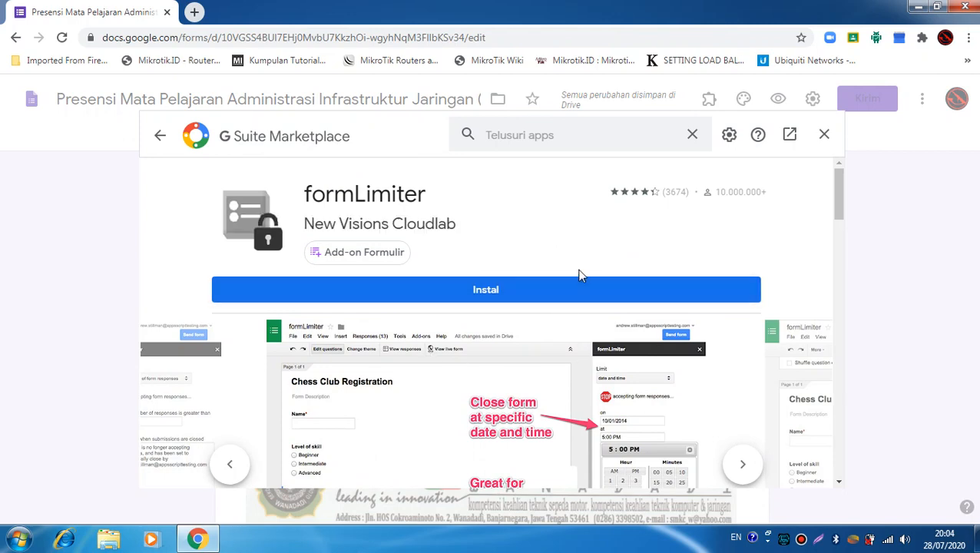
pyautogui.click(504, 292)
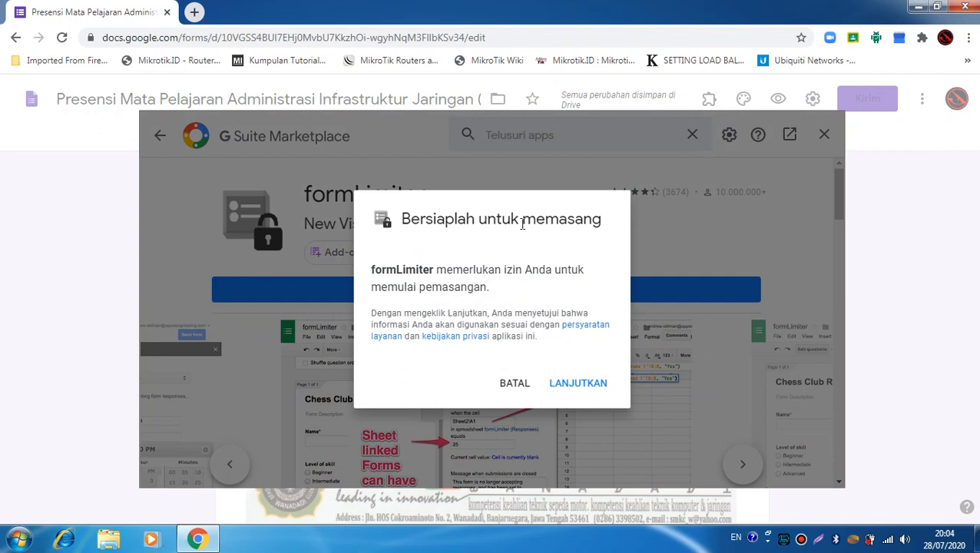
pyautogui.click(595, 383)
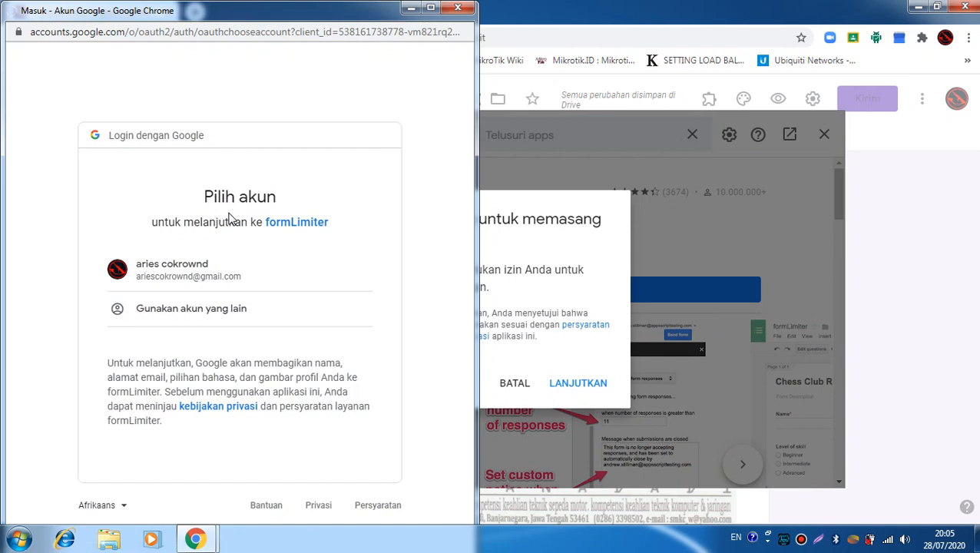
pyautogui.click(164, 271)
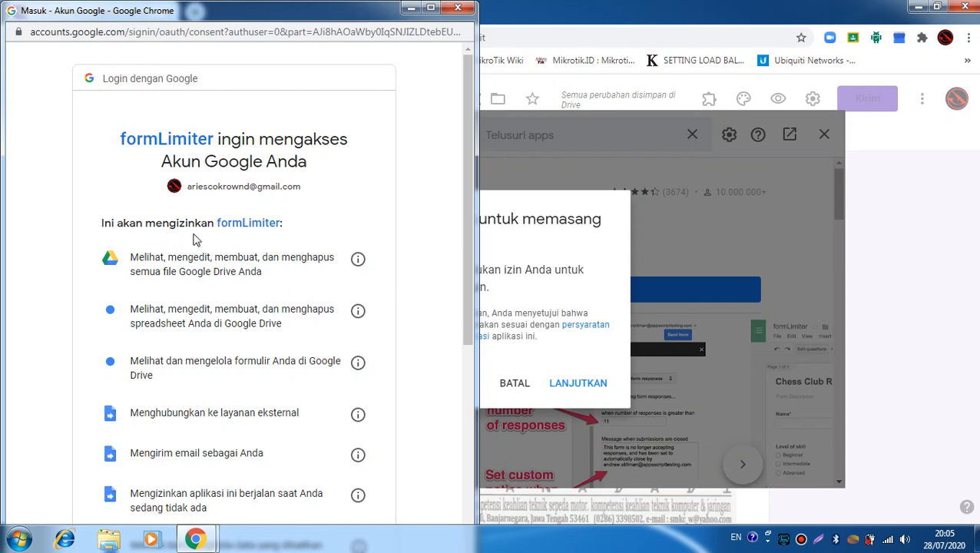
# Step: Review the permissions formLimiter requests, allow the access and finish the installation
pyautogui.scroll(-2, 256, 243)
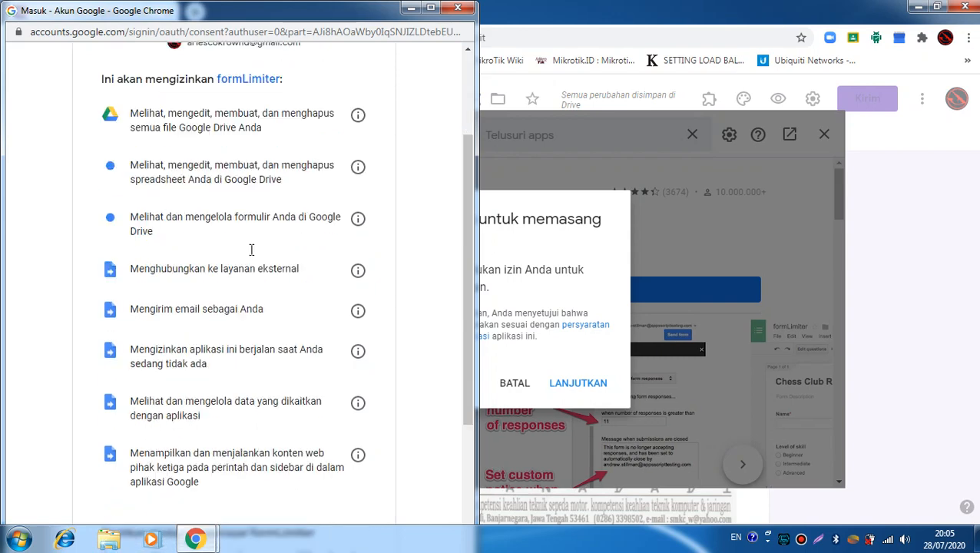
pyautogui.scroll(-3, 283, 176)
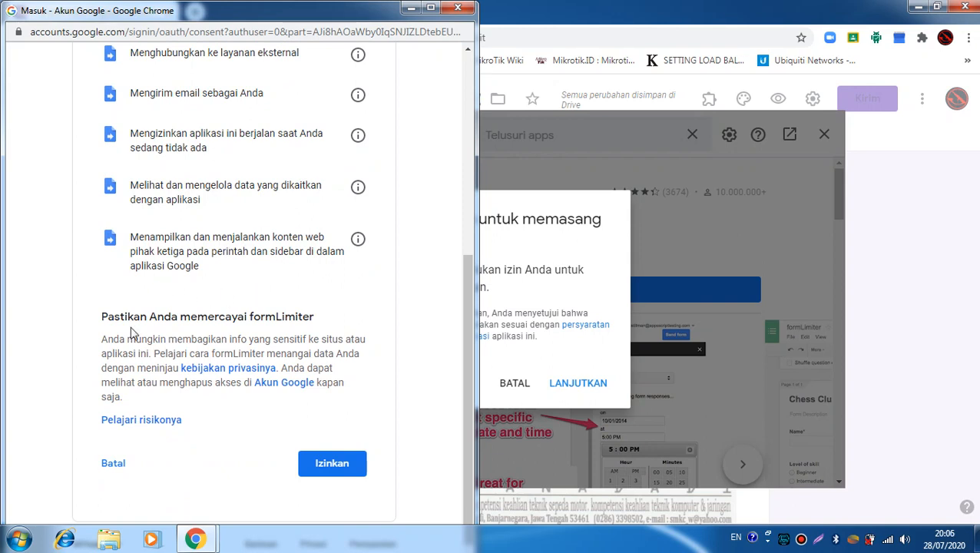
pyautogui.click(336, 474)
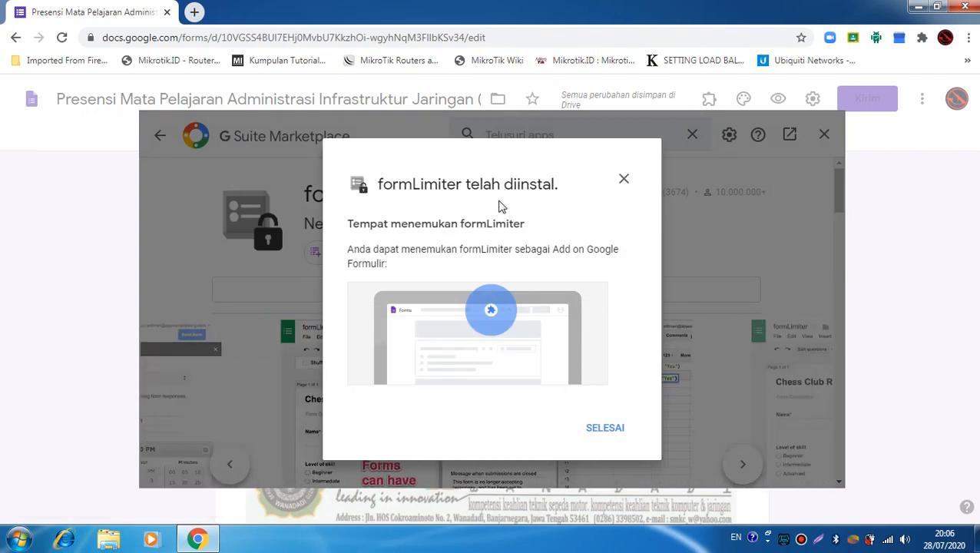
pyautogui.click(604, 429)
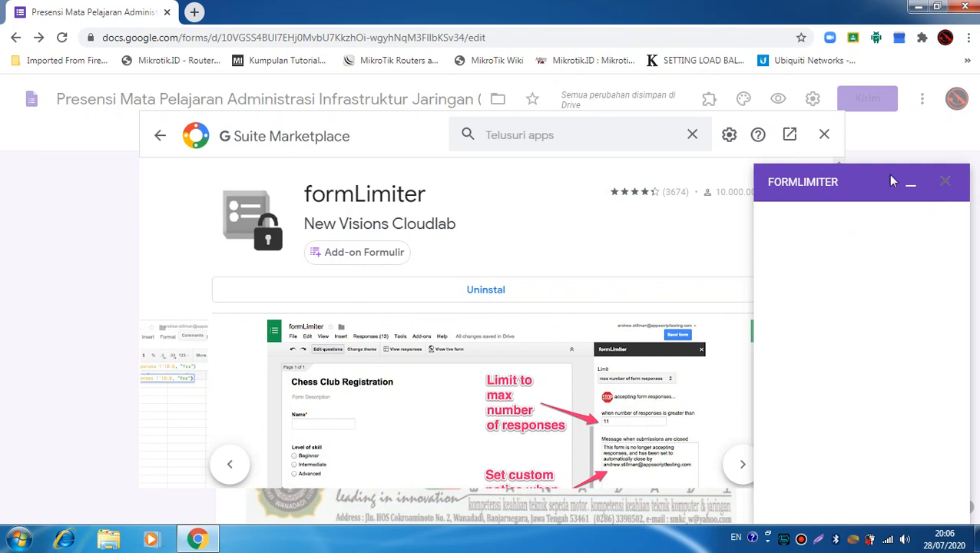
# Step: Browse to the next formLimiter screenshot, and close the add-on's panel and the G Suite Marketplace
pyautogui.click(742, 466)
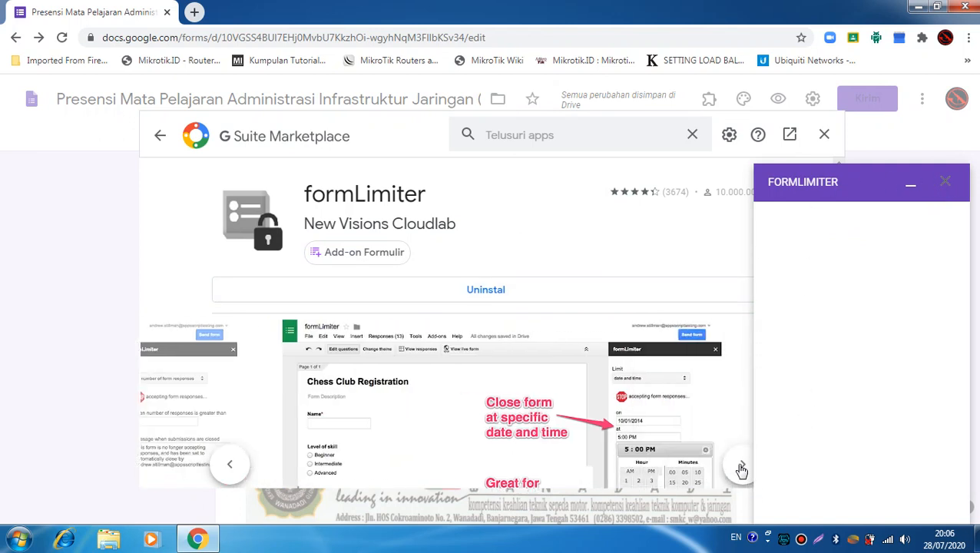
pyautogui.click(946, 187)
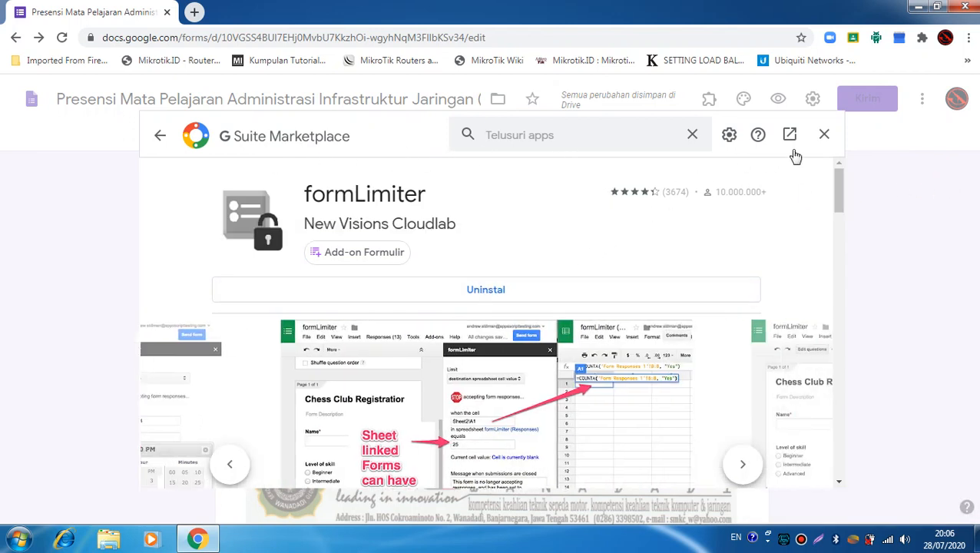
pyautogui.click(827, 137)
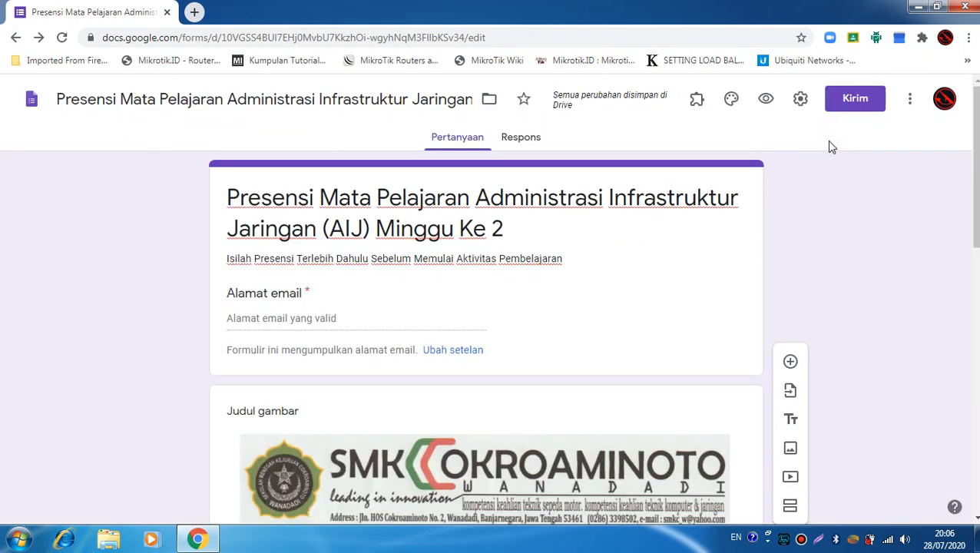
# Step: Open "formLimiter -- PROD" from the form's installed add-ons and close the extra blank browser page
pyautogui.click(195, 13)
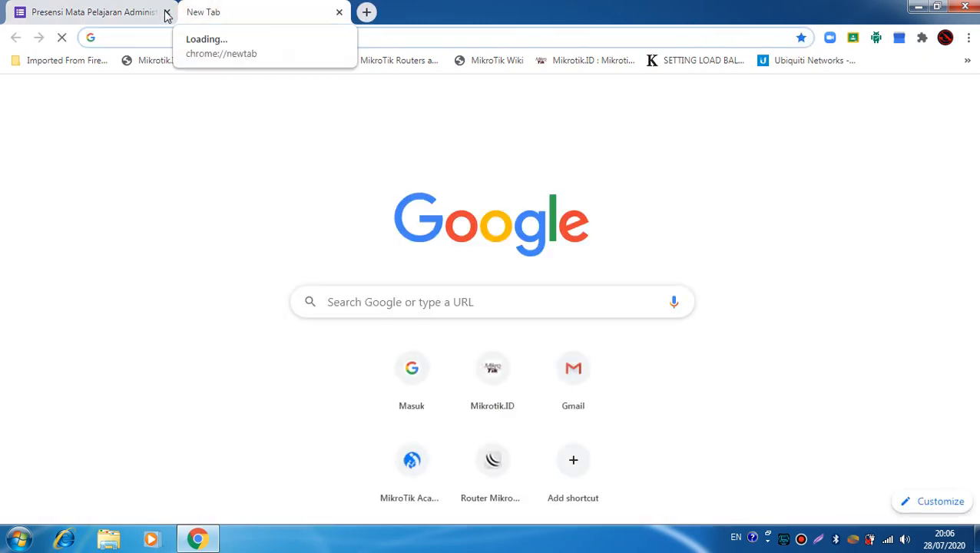
pyautogui.click(116, 15)
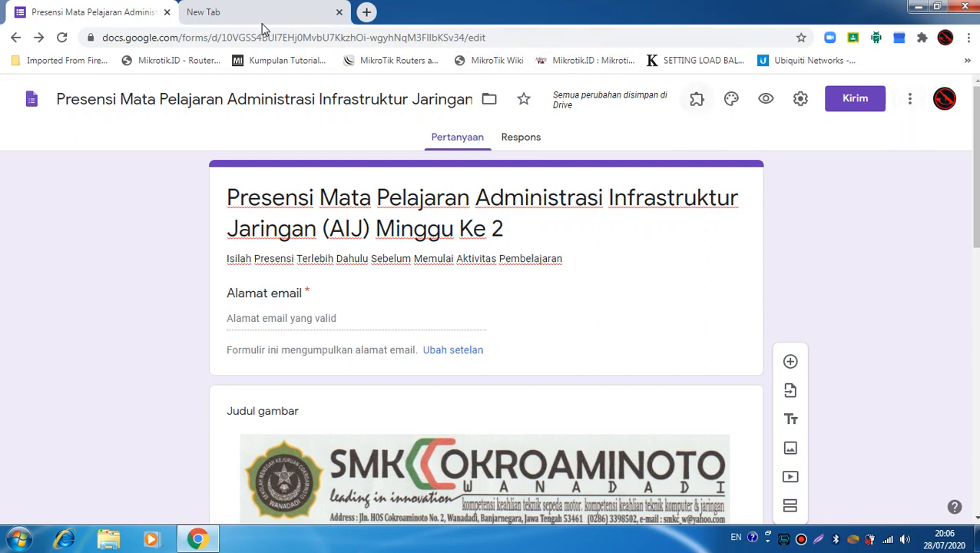
pyautogui.click(697, 98)
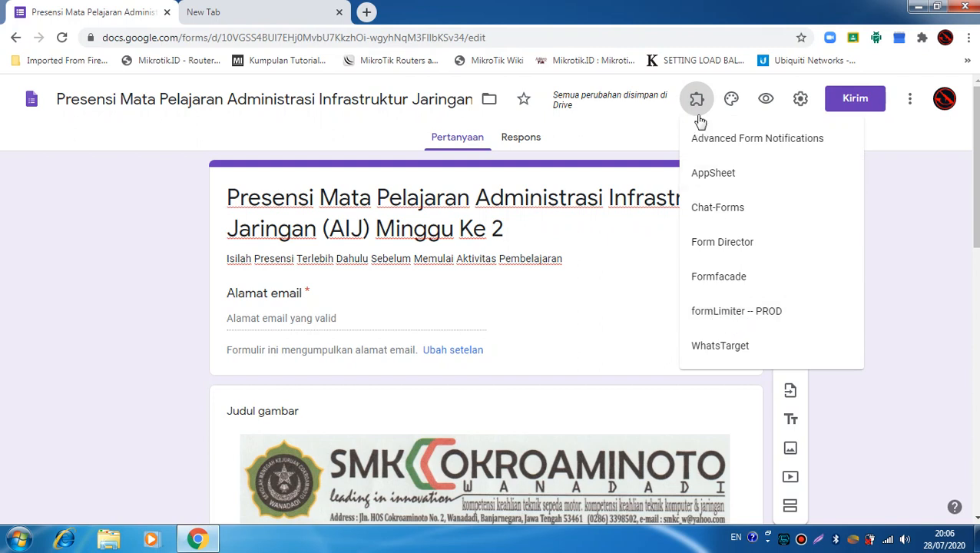
pyautogui.click(340, 13)
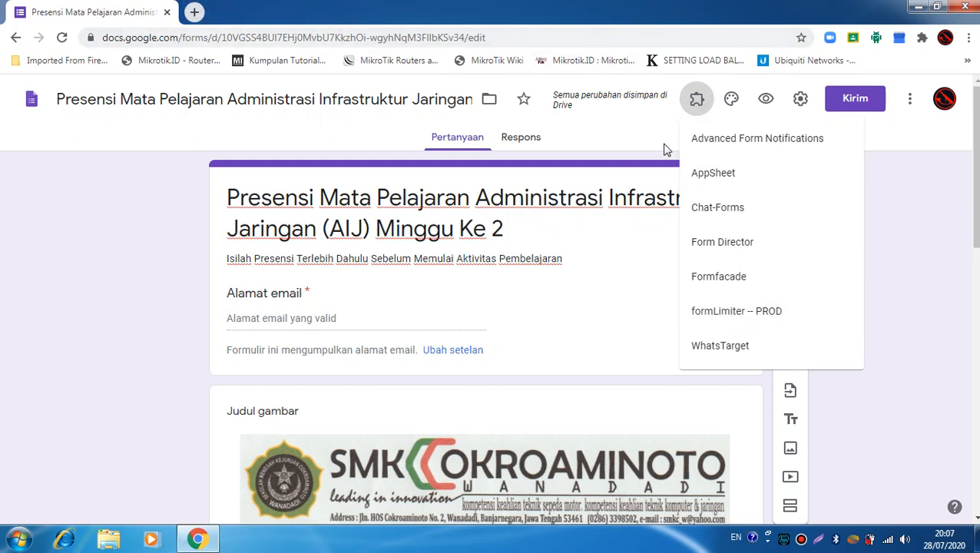
pyautogui.click(718, 313)
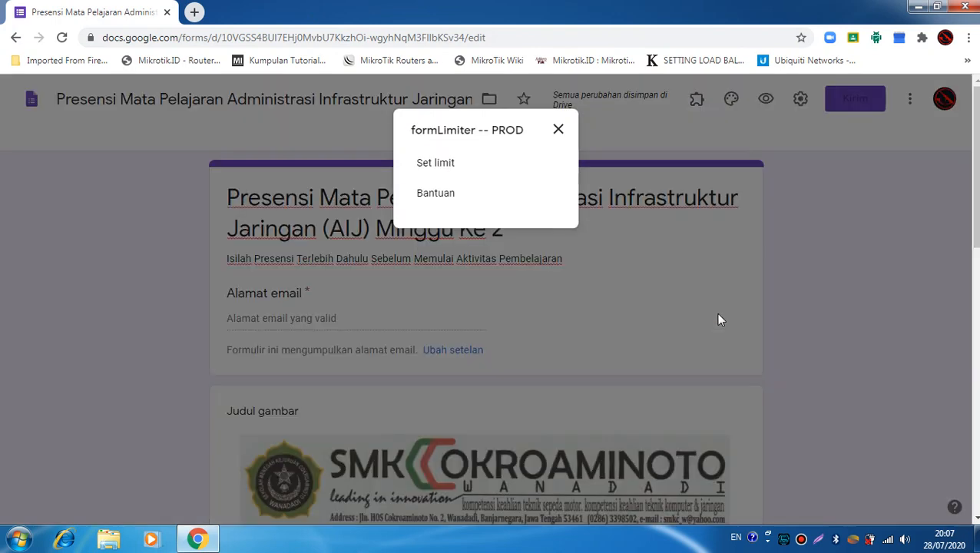
pyautogui.click(560, 132)
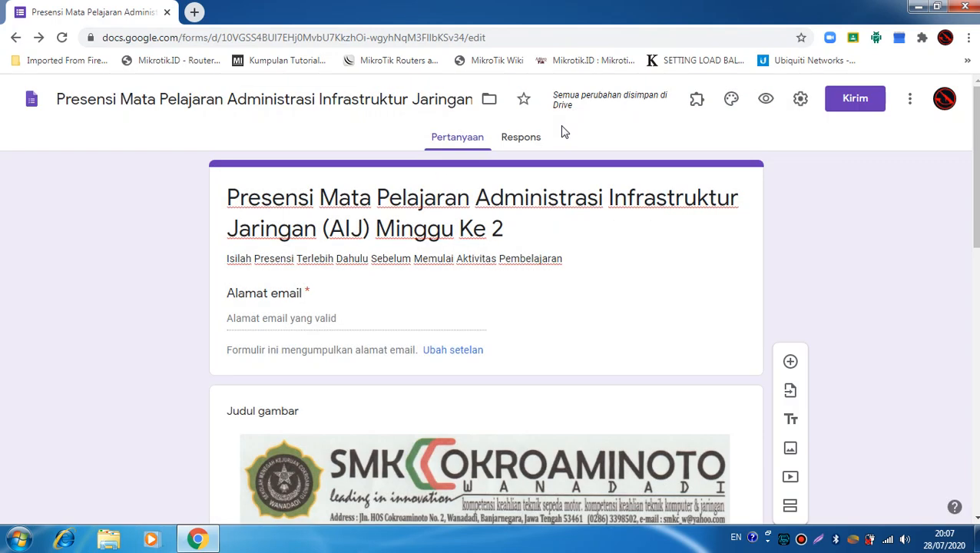
pyautogui.click(700, 102)
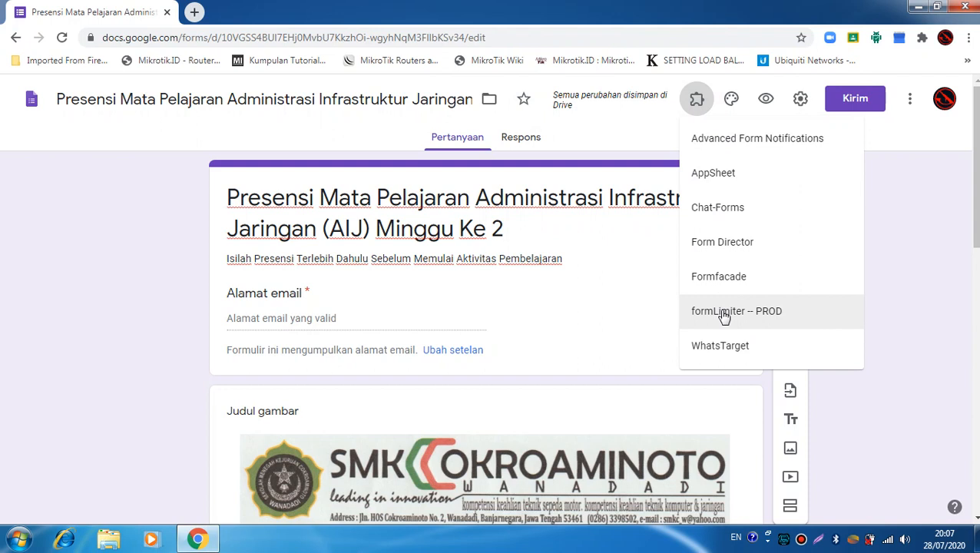
pyautogui.click(767, 321)
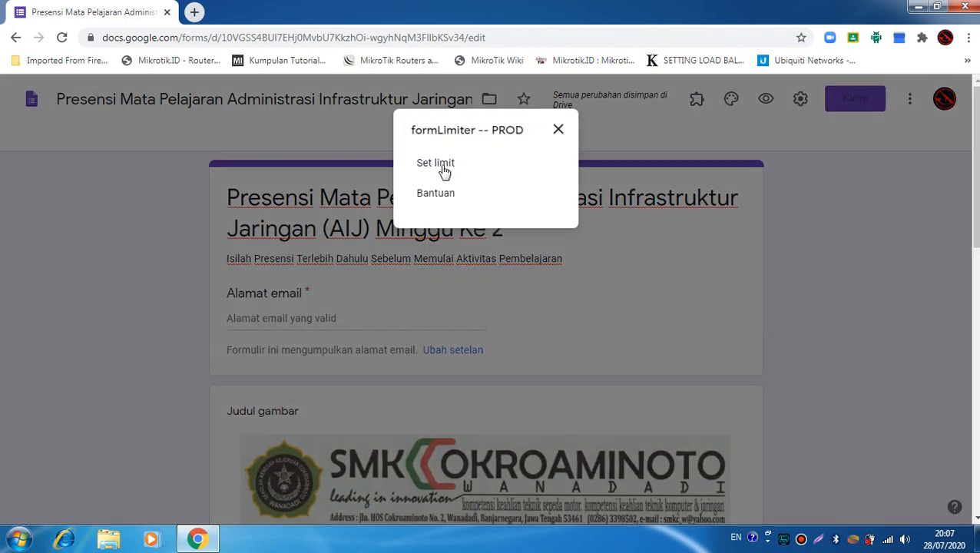
pyautogui.click(559, 131)
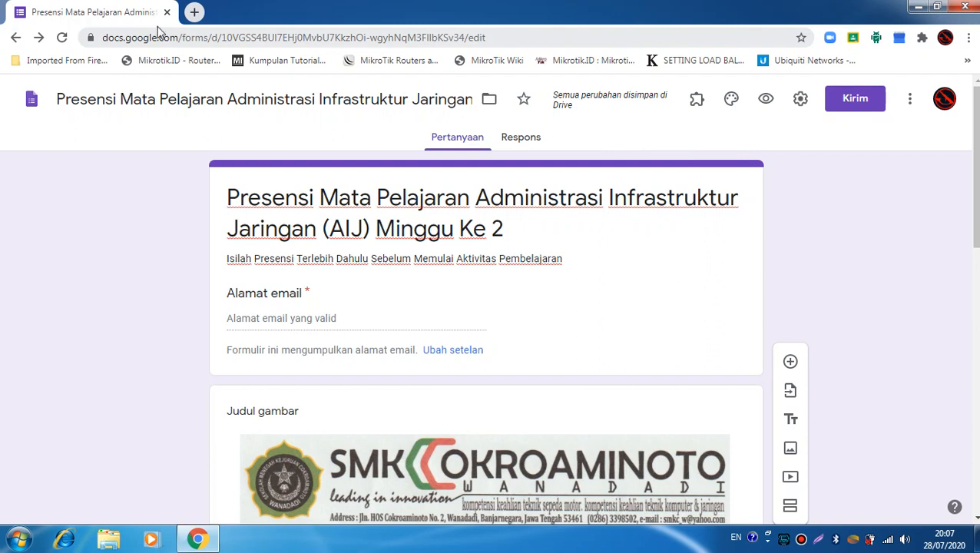
# Step: Open a new browser page, close the form's page and search Google for "gform"
pyautogui.click(194, 12)
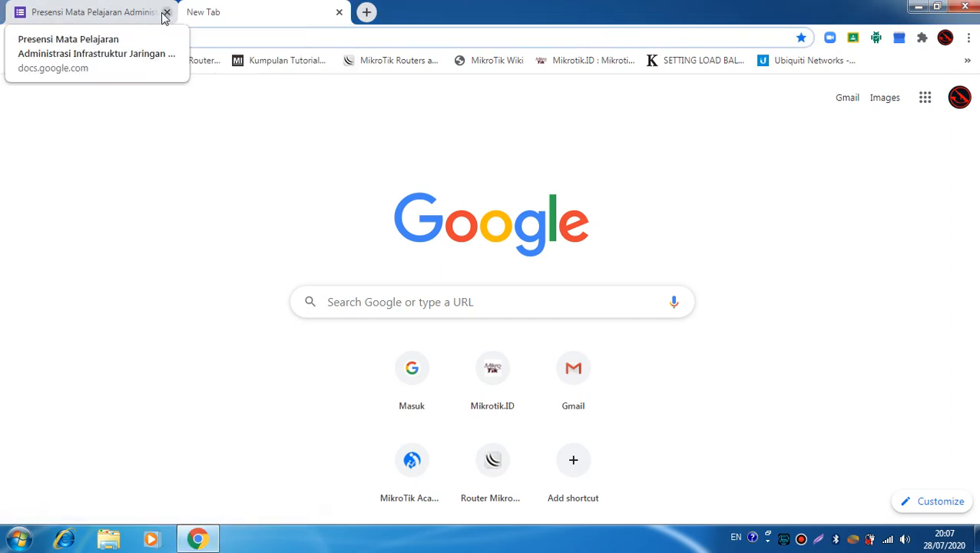
pyautogui.click(127, 14)
pyautogui.click(166, 12)
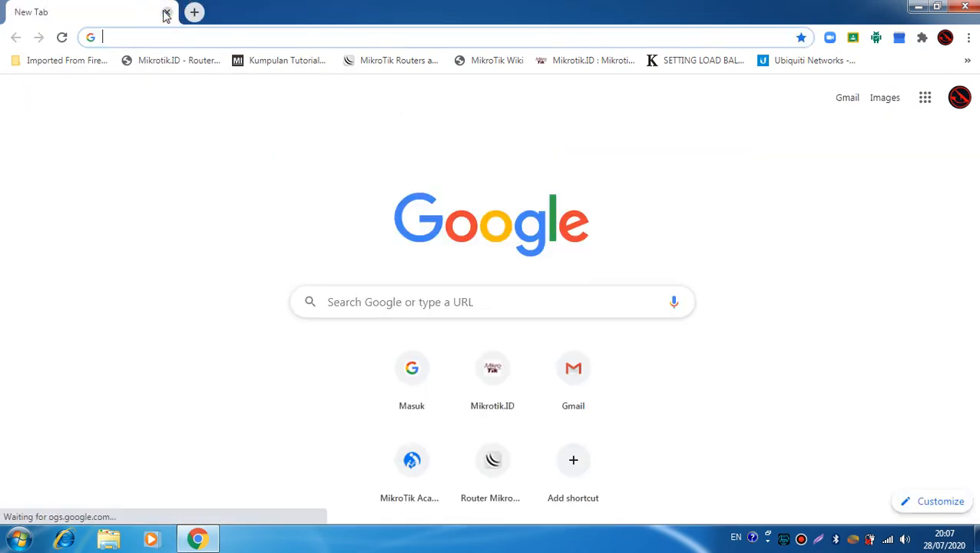
pyautogui.click(149, 39)
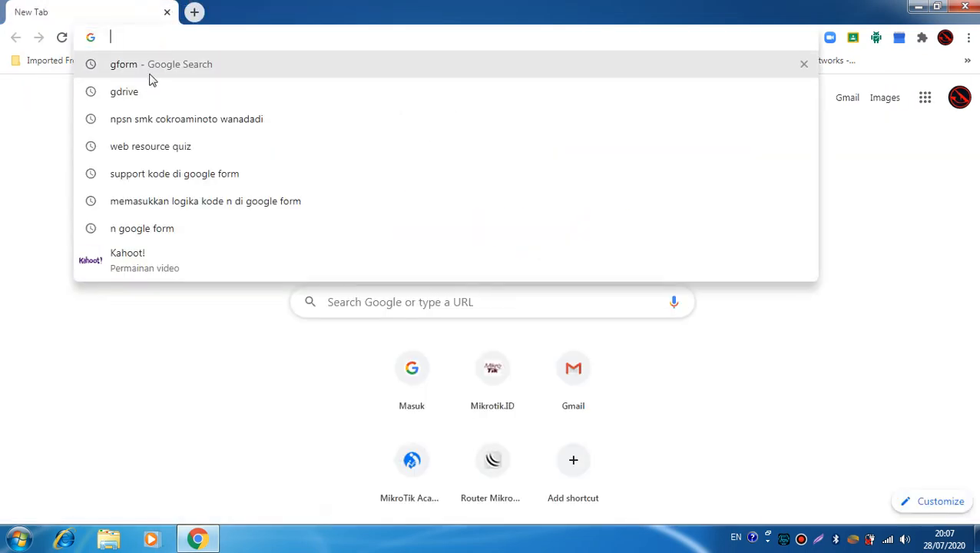
pyautogui.click(153, 71)
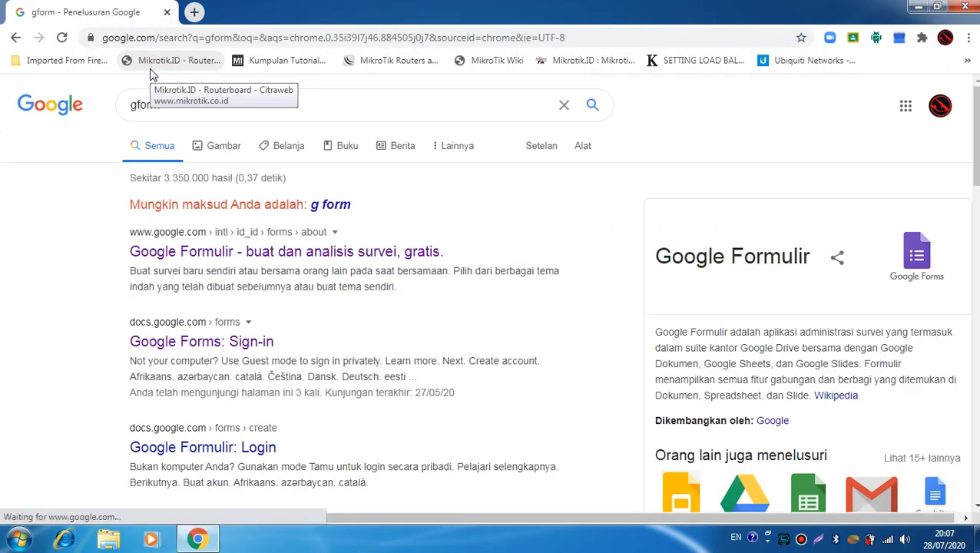
# Step: Go to the personal Google Forms home page from the search results and reopen the recent "Presensi Mata Pelajaran A..." form
pyautogui.click(347, 254)
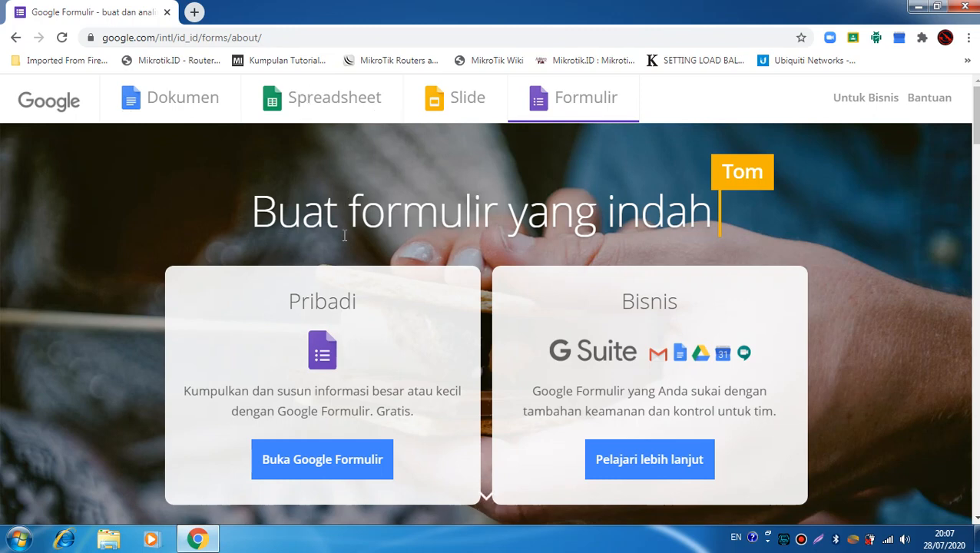
pyautogui.click(318, 459)
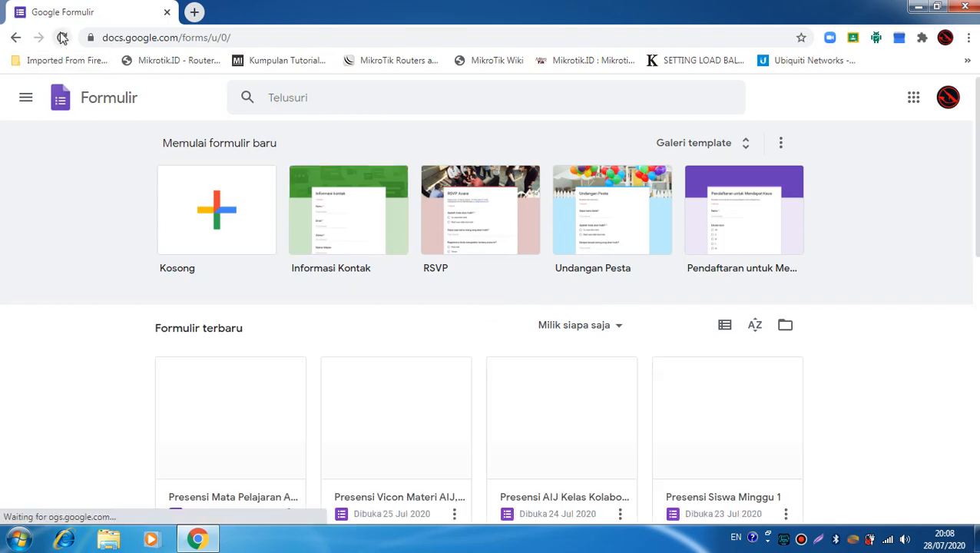
pyautogui.scroll(-2, 195, 229)
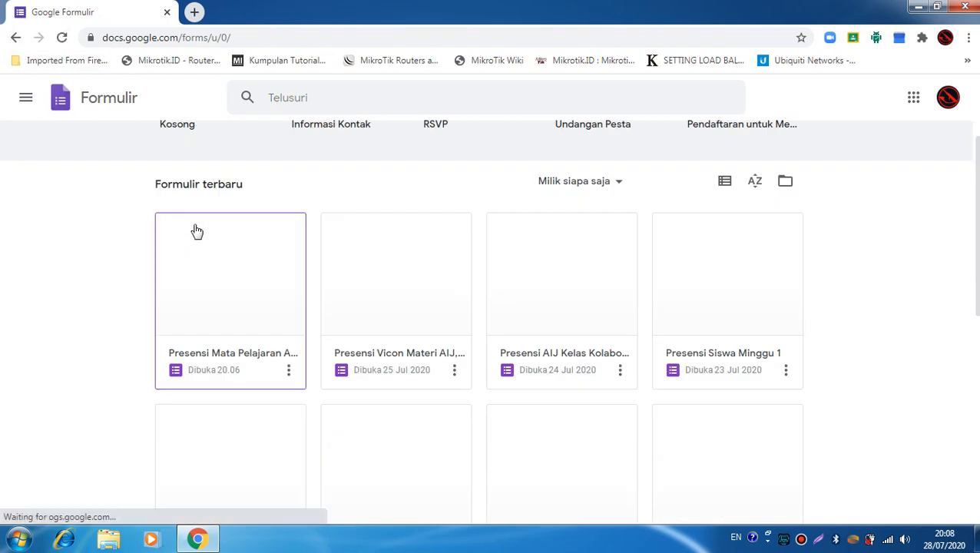
pyautogui.click(248, 364)
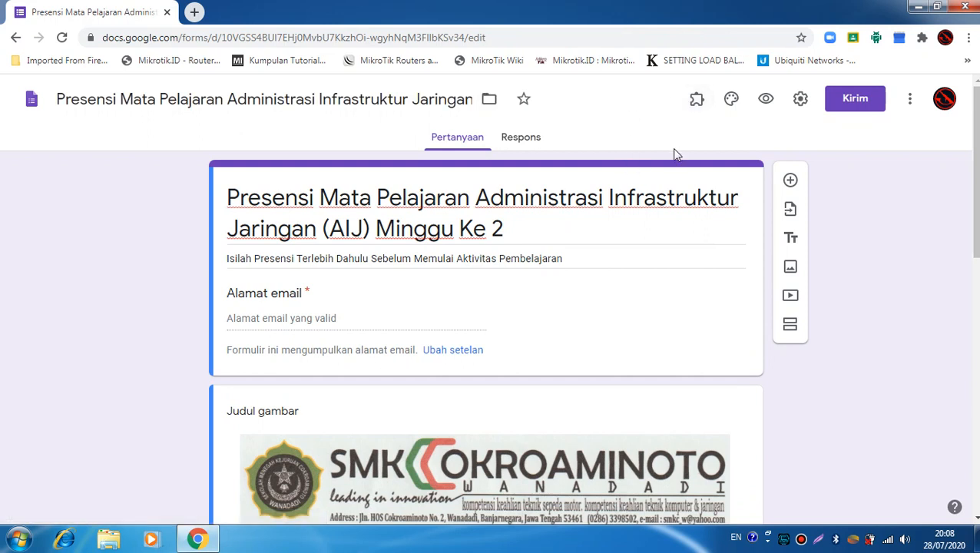
# Step: Open the "Set limit" settings of the "formLimiter -- PROD" add-on for this form
pyautogui.click(697, 100)
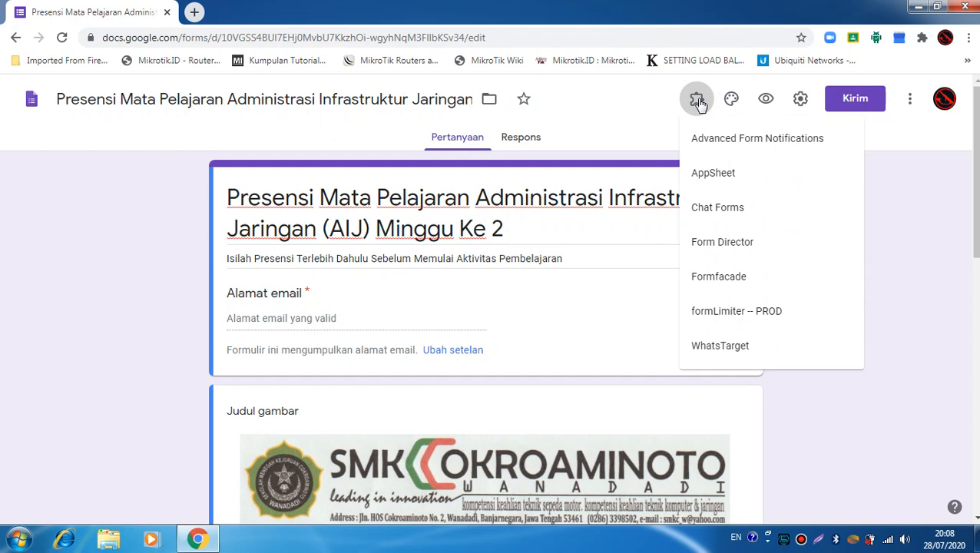
pyautogui.click(707, 315)
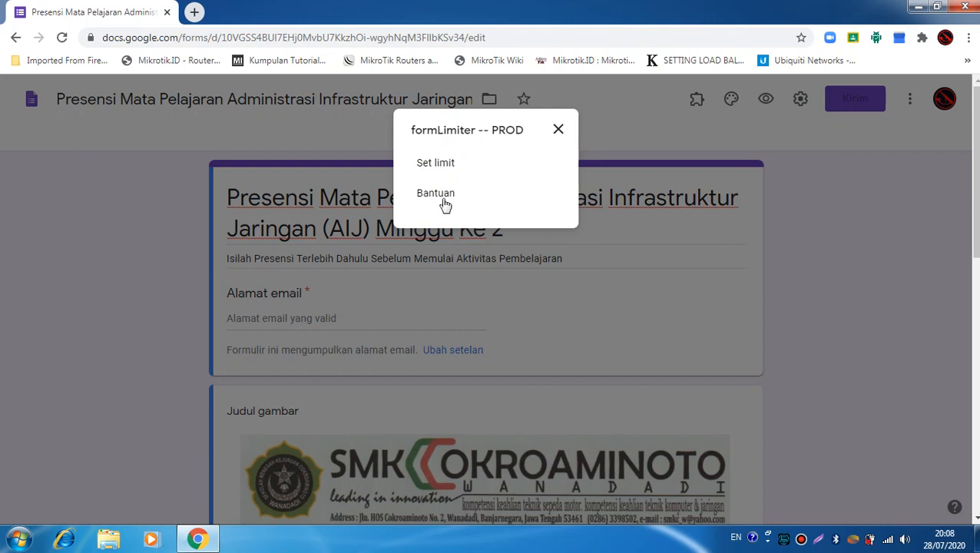
pyautogui.click(436, 166)
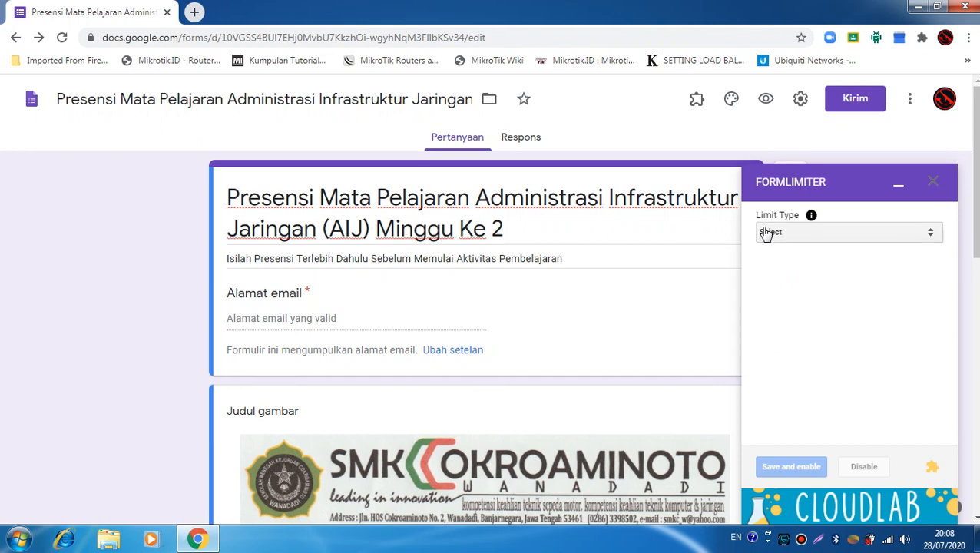
# Step: Read the limit type hint, try "number of form responses" and switch the limit type to "date and time"
pyautogui.moveTo(811, 217)
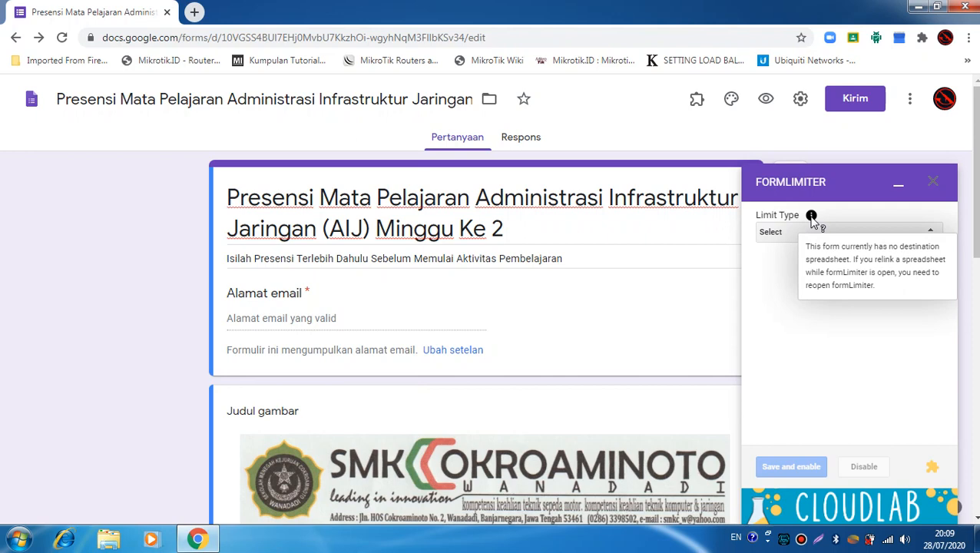
pyautogui.click(810, 232)
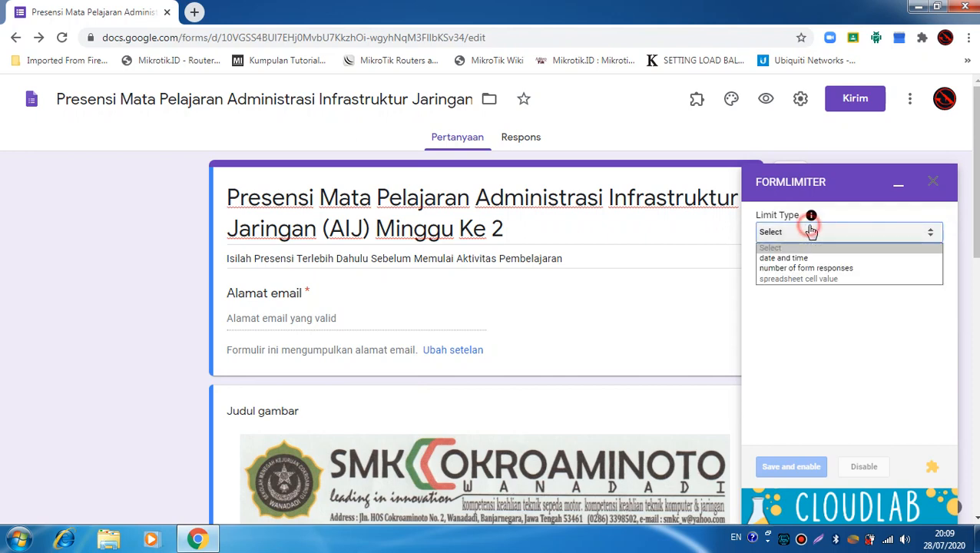
pyautogui.click(824, 268)
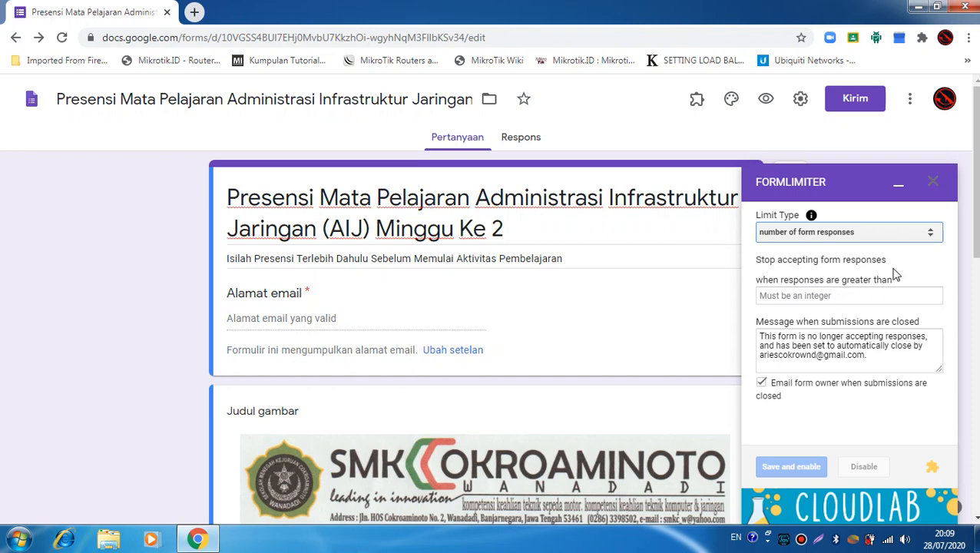
pyautogui.click(930, 238)
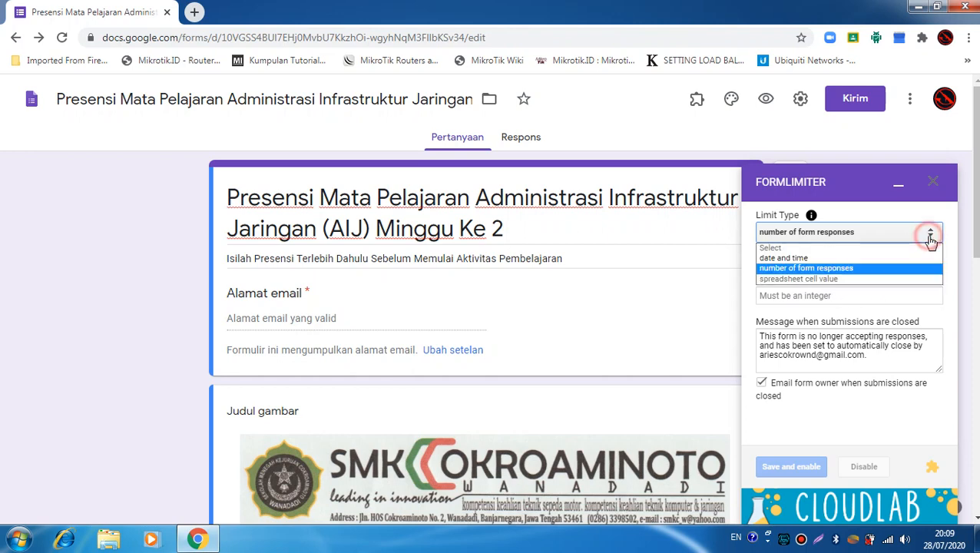
pyautogui.click(876, 261)
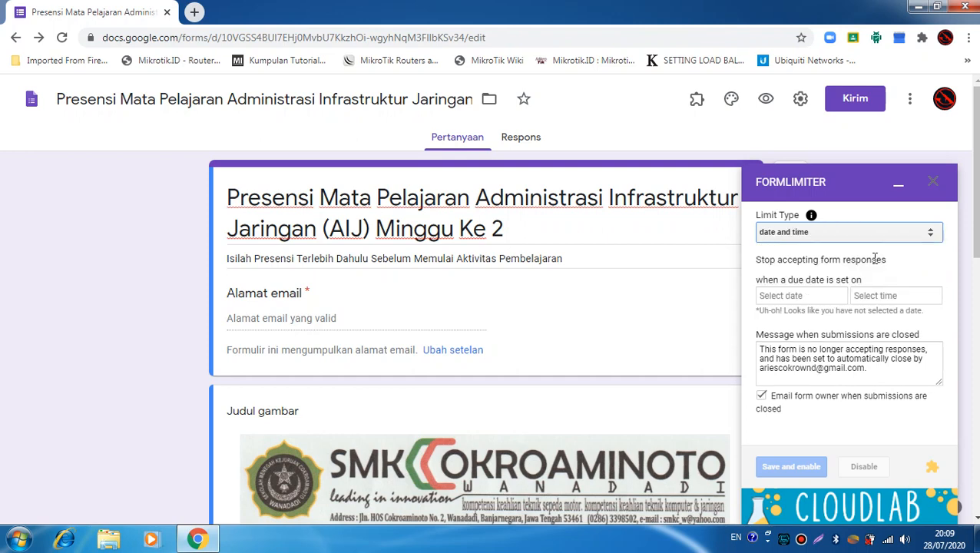
# Step: Set the form to stop accepting responses on 07/28/2020 at 8:15 PM
pyautogui.click(836, 298)
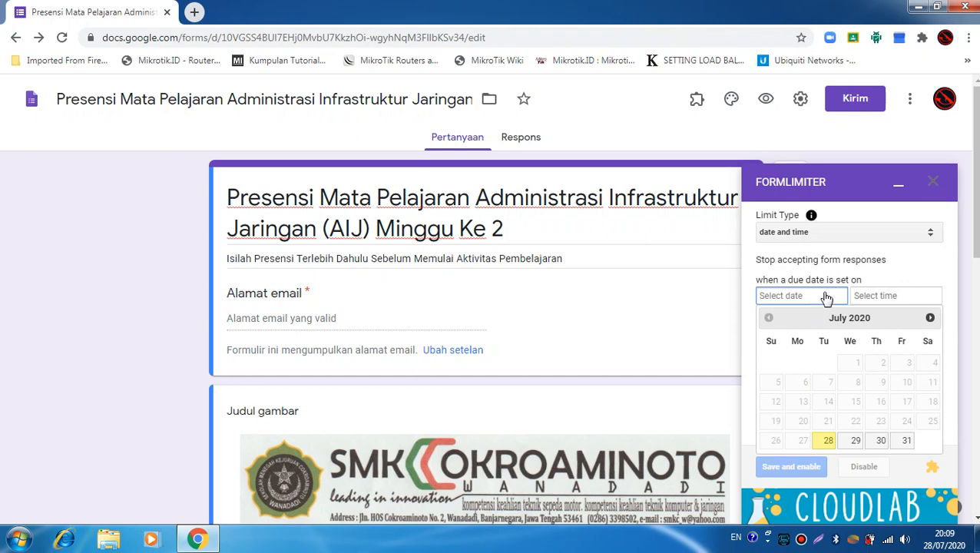
pyautogui.click(827, 440)
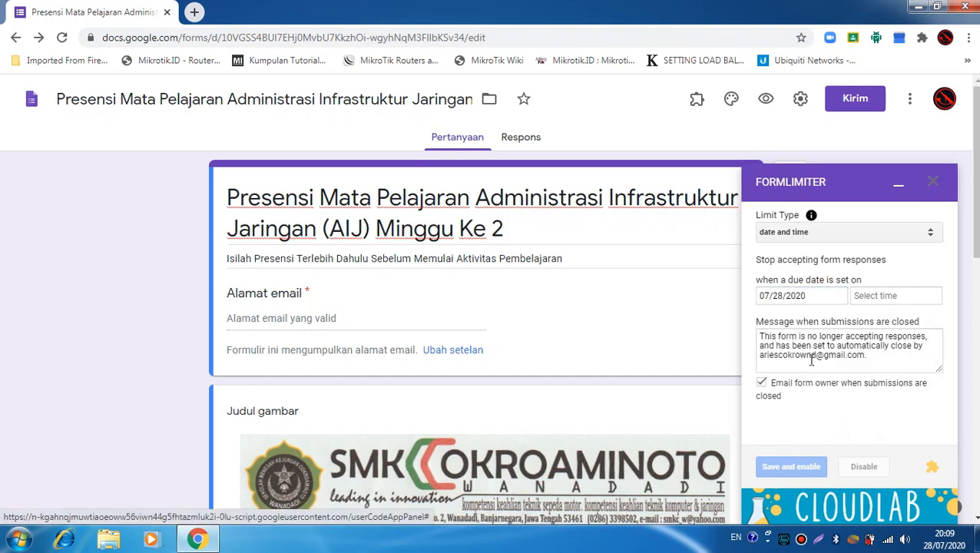
pyautogui.click(912, 300)
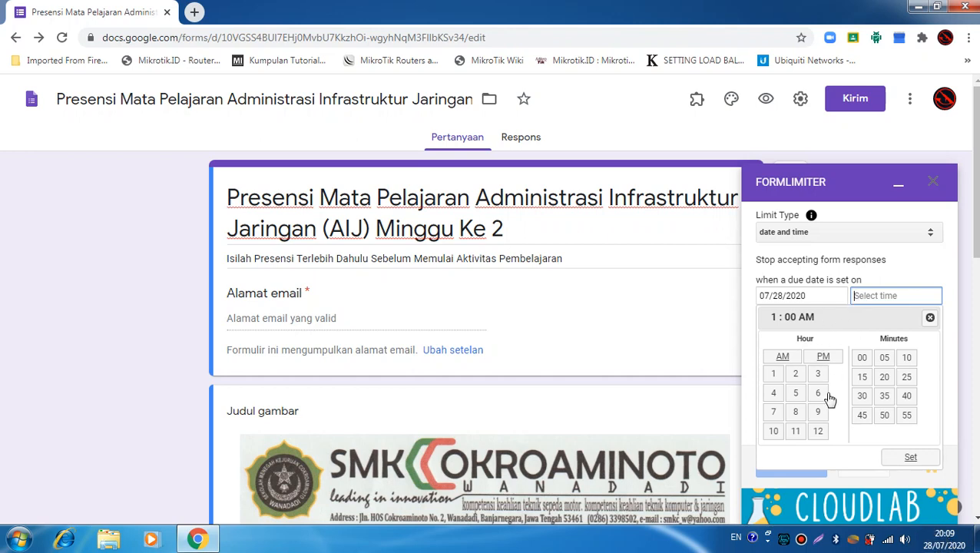
pyautogui.click(781, 358)
pyautogui.click(814, 361)
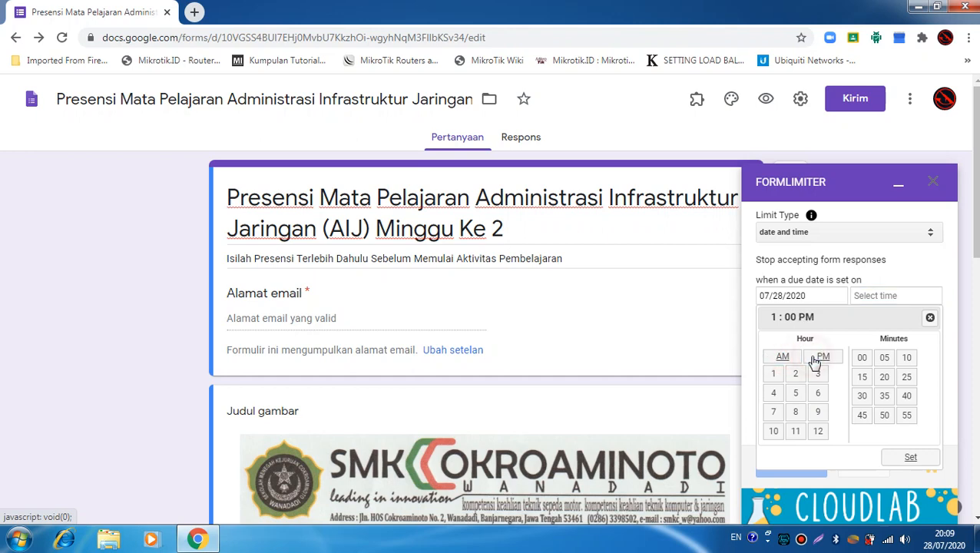
pyautogui.click(781, 358)
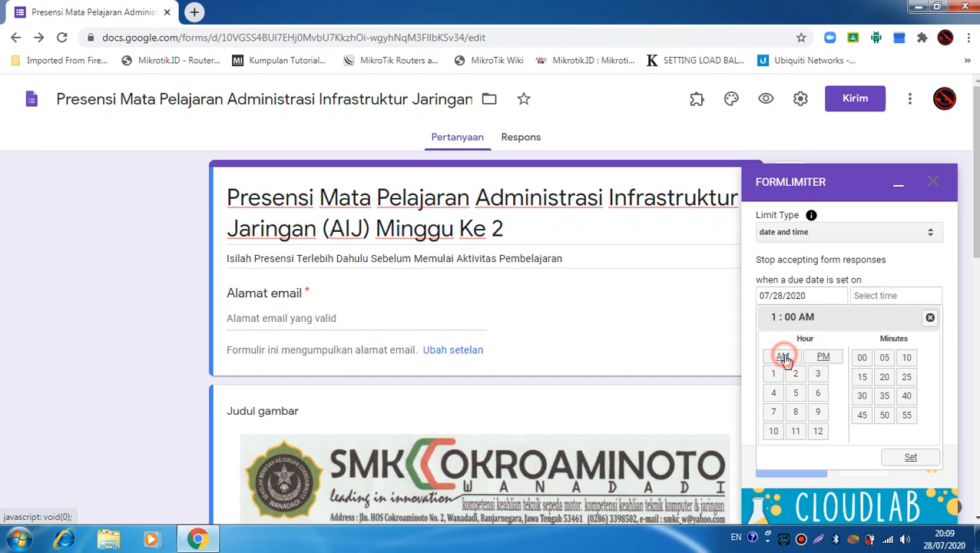
pyautogui.click(820, 362)
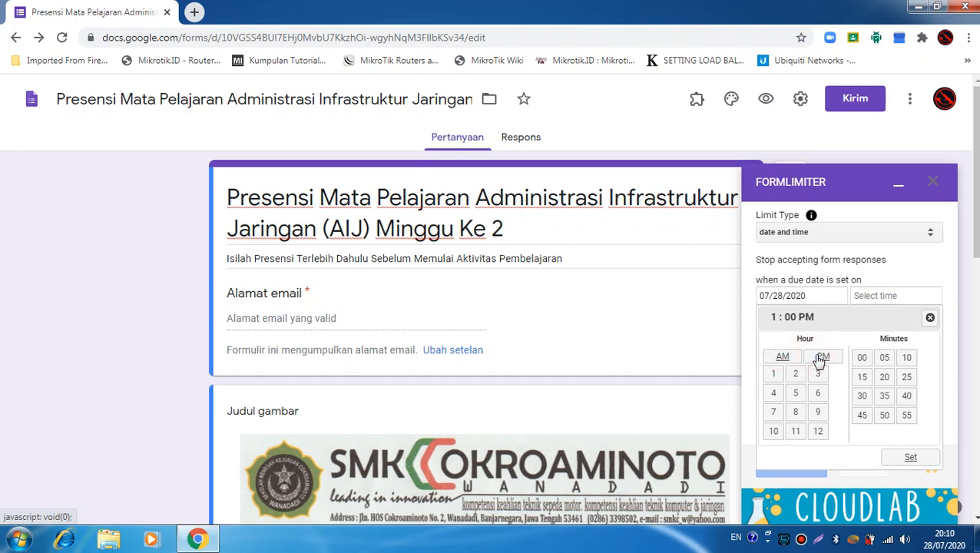
pyautogui.click(797, 417)
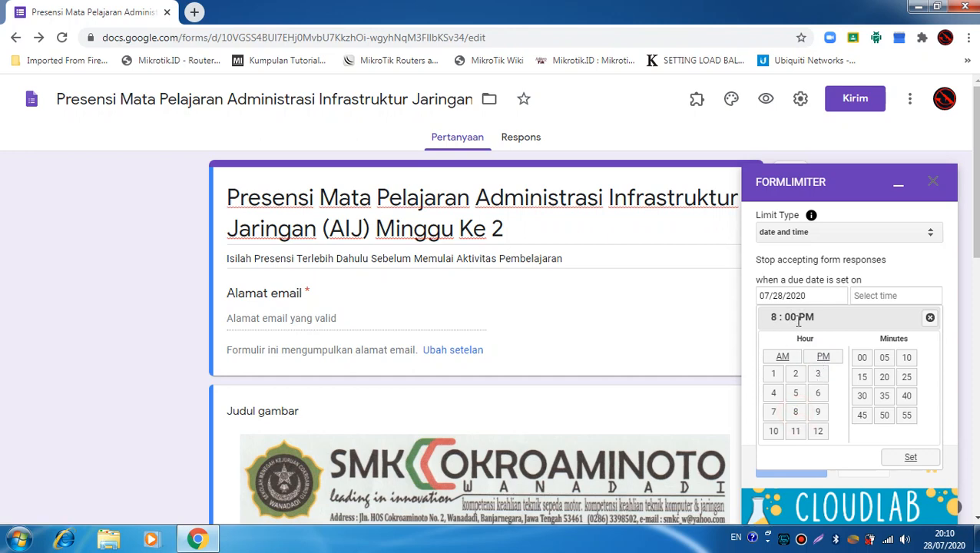
pyautogui.click(864, 378)
pyautogui.click(904, 459)
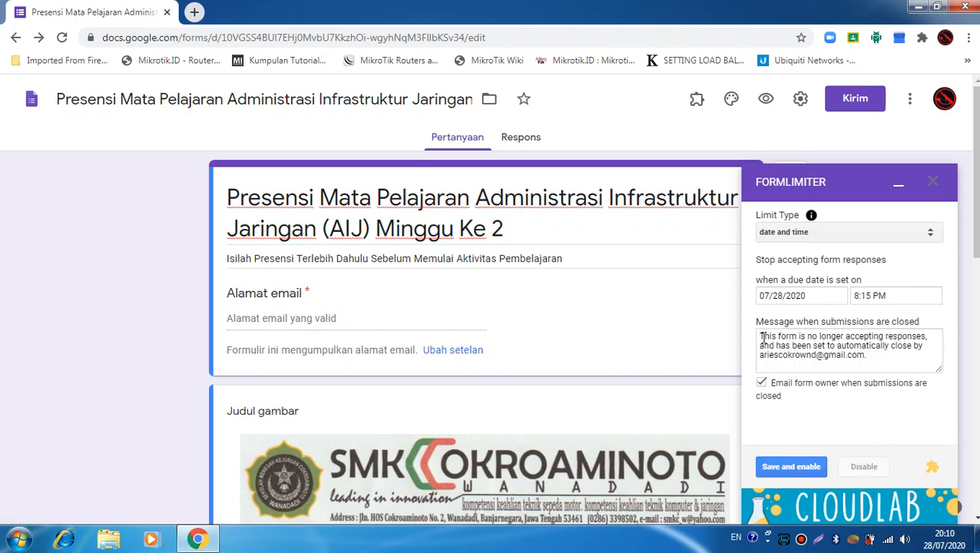
# Step: Replace the wording before the owner's e-mail in the closed-submissions message with "Presensi Telah Ditutup"
pyautogui.moveTo(761, 337); pyautogui.dragTo(909, 346)
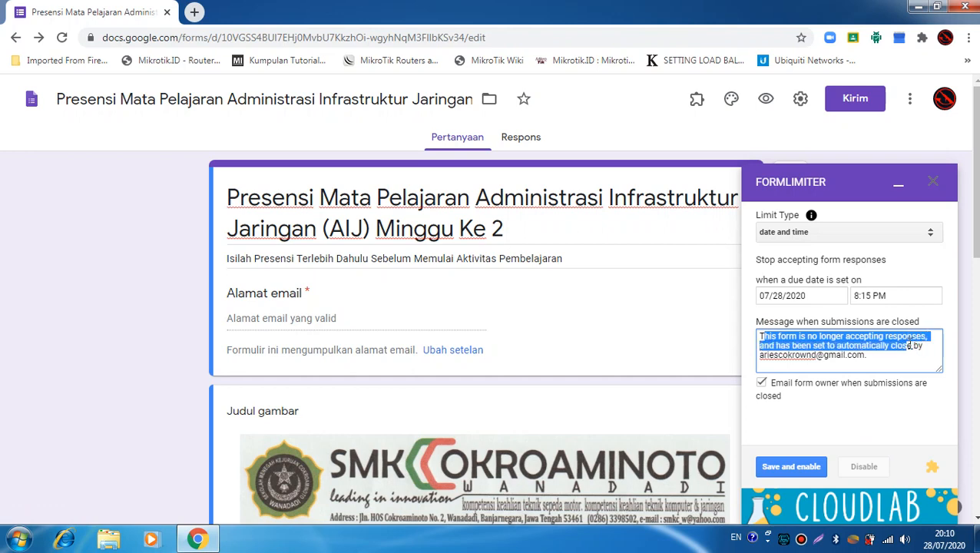
pyautogui.click(860, 346)
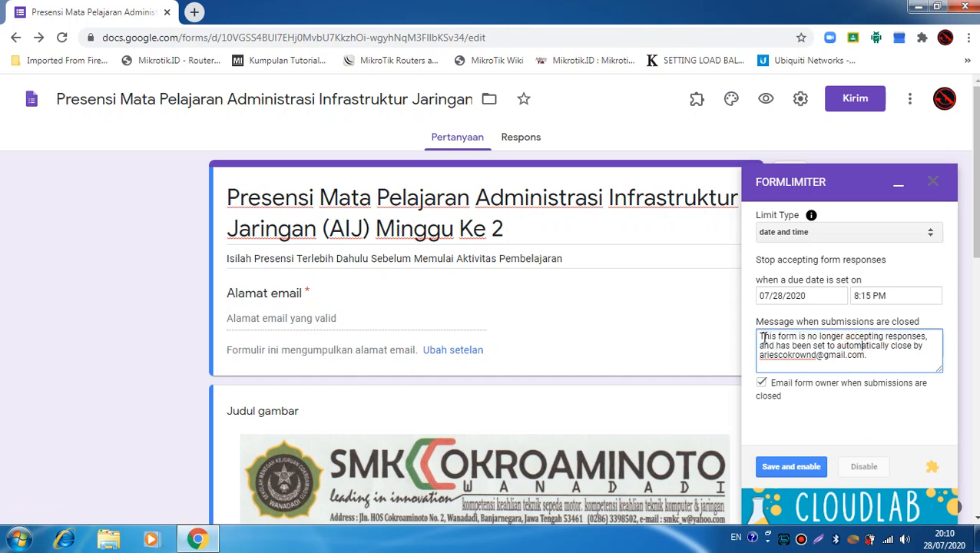
pyautogui.moveTo(762, 337); pyautogui.dragTo(891, 347)
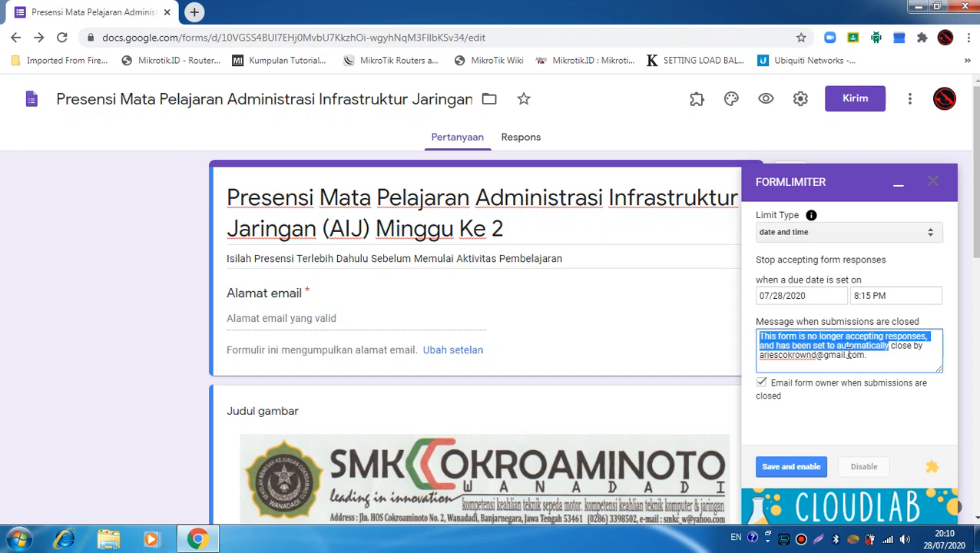
pyautogui.moveTo(760, 358); pyautogui.dragTo(870, 359)
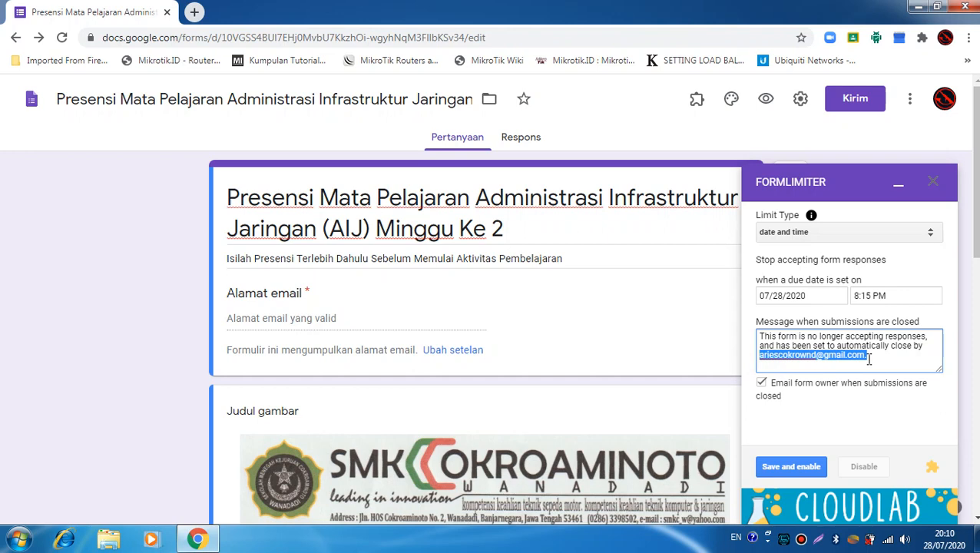
pyautogui.click(868, 357)
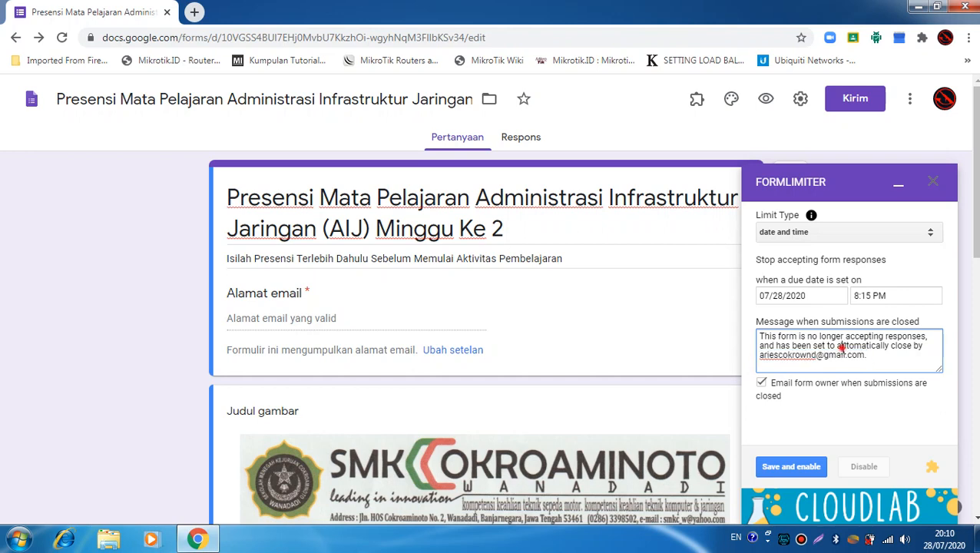
pyautogui.moveTo(761, 339); pyautogui.dragTo(912, 347)
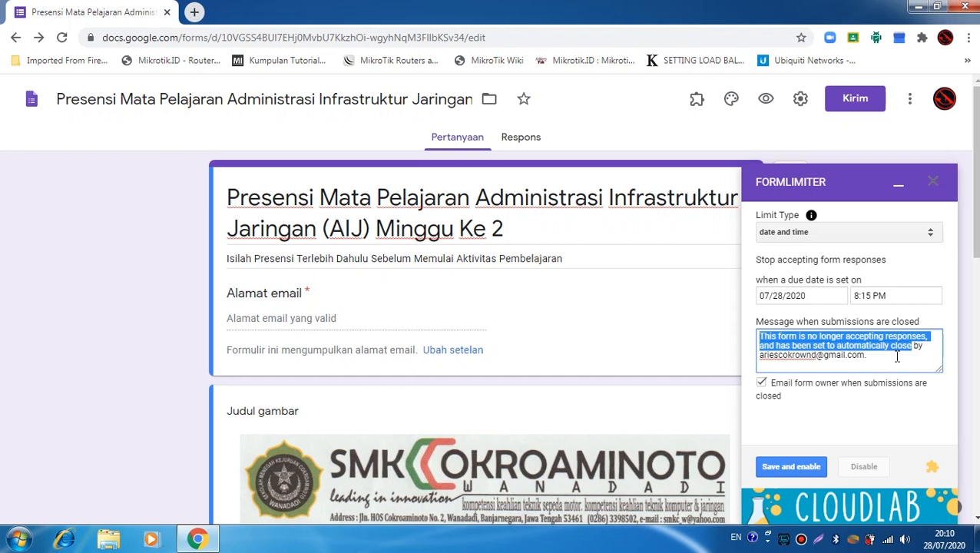
pyautogui.write('Presensi')
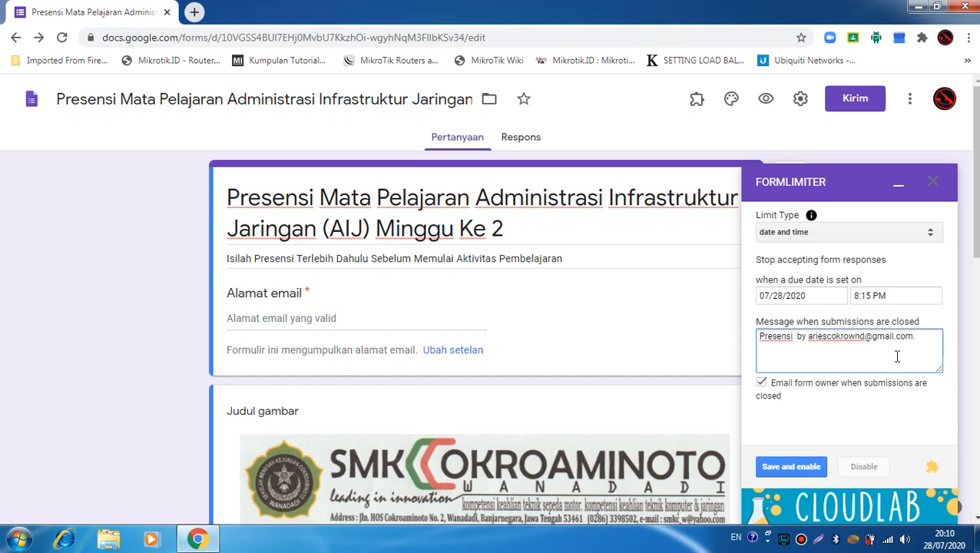
pyautogui.write(' Telah di')
pyautogui.press('BackSpace')
pyautogui.press('BackSpace')
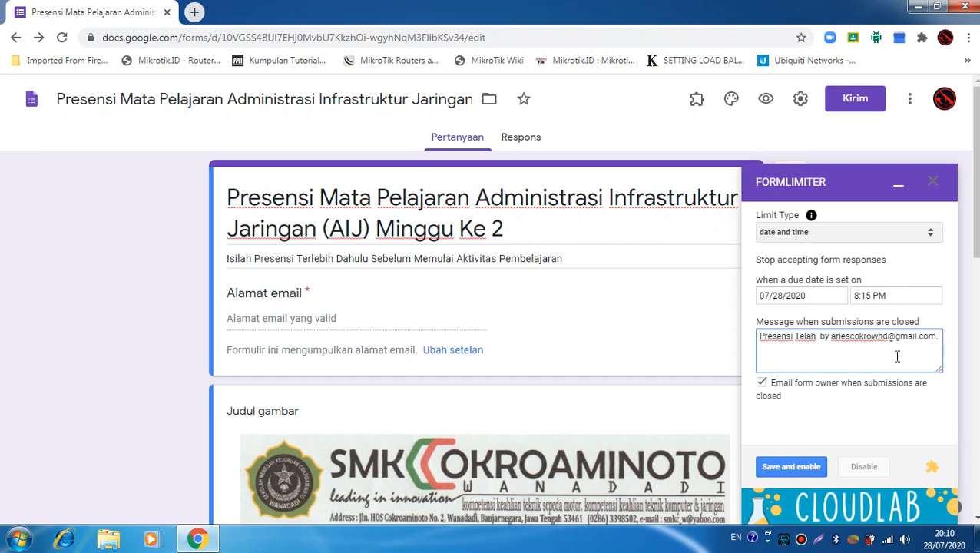
pyautogui.write('Ditutup')
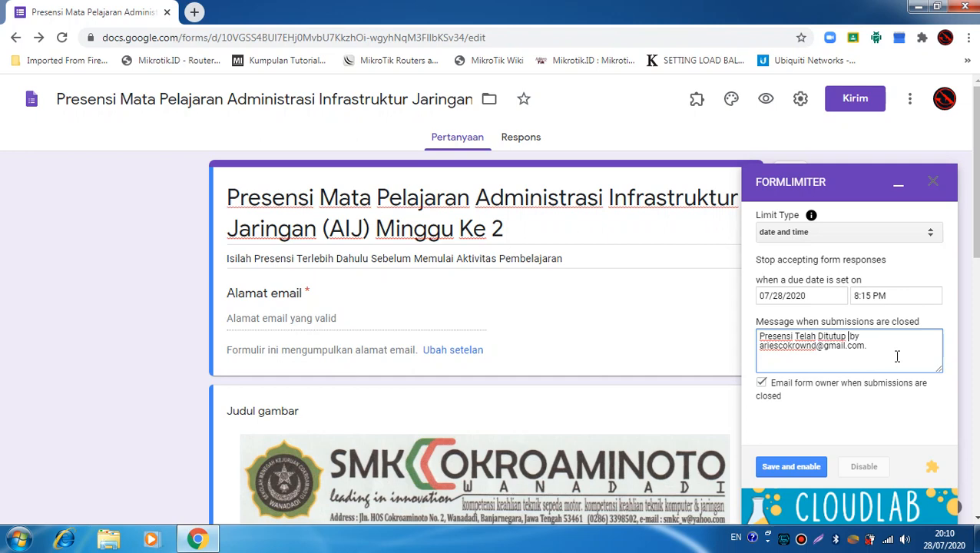
# Step: Extend the closed-submissions message with "Oleh Guru By" directly before the owner's e-mail, replacing the lowercase "by"
pyautogui.write(' oleh')
pyautogui.press('BackSpace')
pyautogui.press('BackSpace')
pyautogui.press('BackSpace')
pyautogui.press('BackSpace')
pyautogui.write('Oleh')
pyautogui.write(' A')
pyautogui.press('BackSpace')
pyautogui.write('Guru')
pyautogui.press('Delete')
pyautogui.press('Delete')
pyautogui.press('Delete')
pyautogui.write('By')
pyautogui.press('BackSpace')
pyautogui.press('BackSpace')
pyautogui.press('BackSpace')
pyautogui.write('Bys')
# Step: Save and enable the formLimiter settings with the owner's e-mail kept in the message, and close the add-on
pyautogui.moveTo(869, 347); pyautogui.dragTo(771, 351)
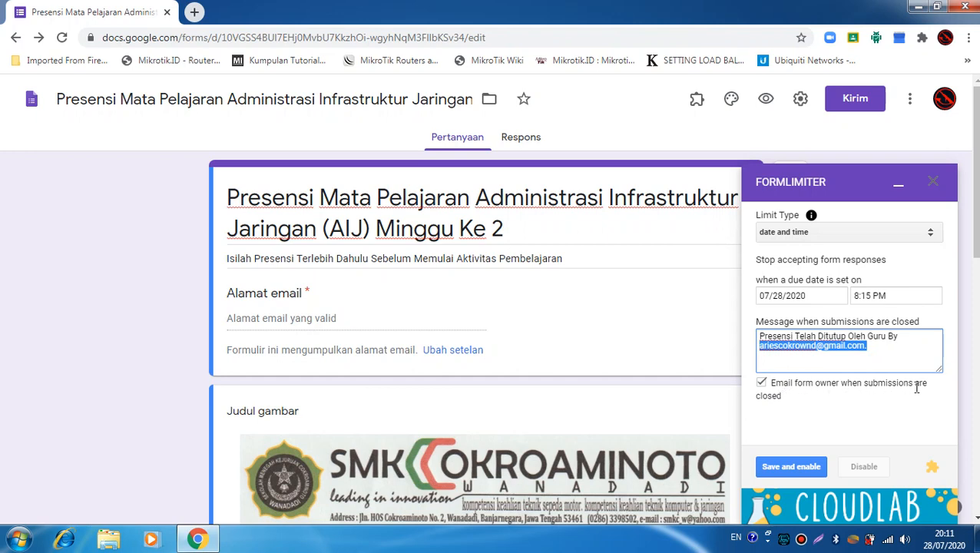
pyautogui.click(805, 352)
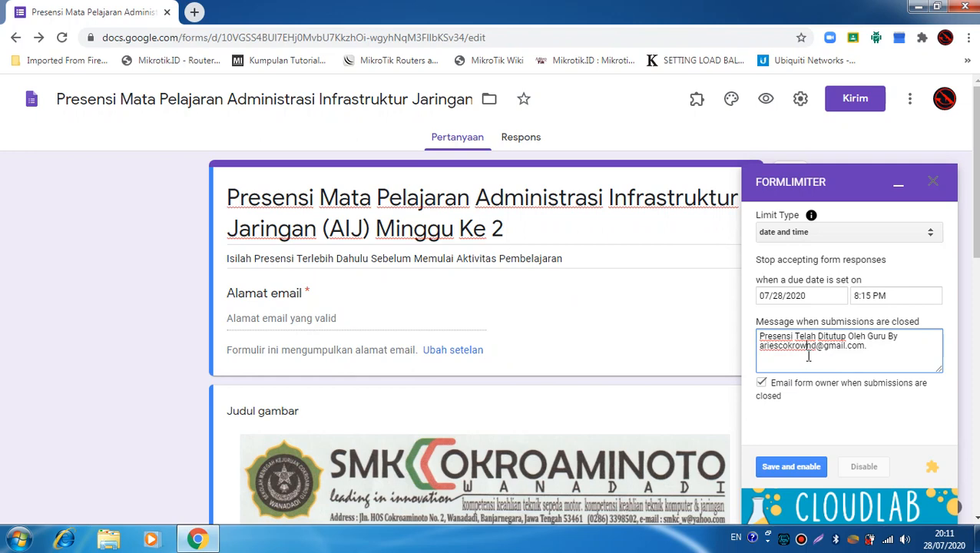
pyautogui.click(813, 470)
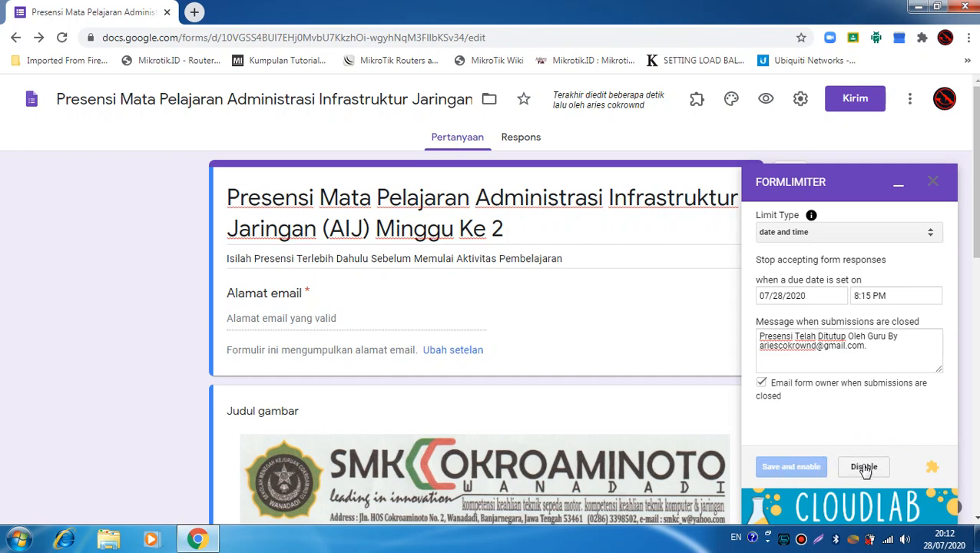
pyautogui.click(933, 183)
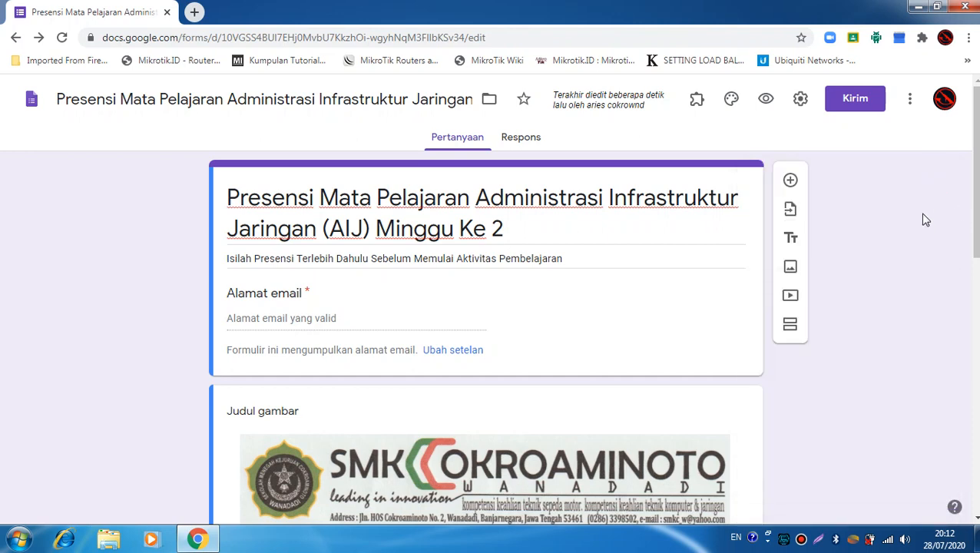
# Step: Create a new spreadsheet for the form's responses, close it and return to the form's questions
pyautogui.click(537, 144)
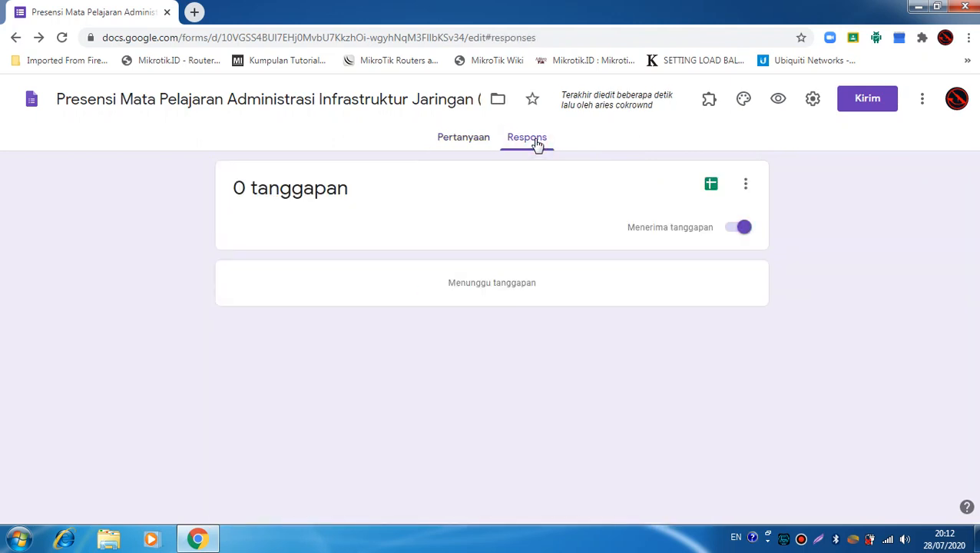
pyautogui.click(713, 186)
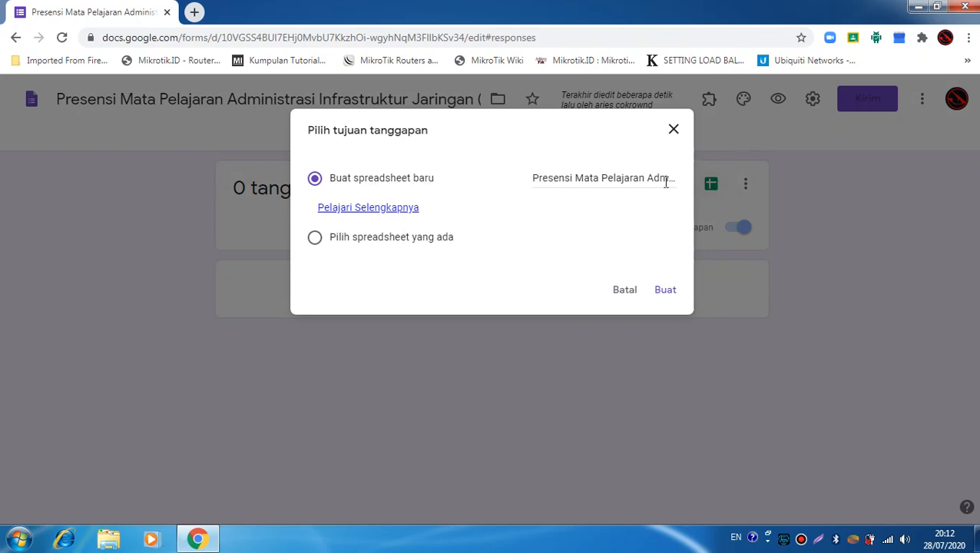
pyautogui.click(668, 295)
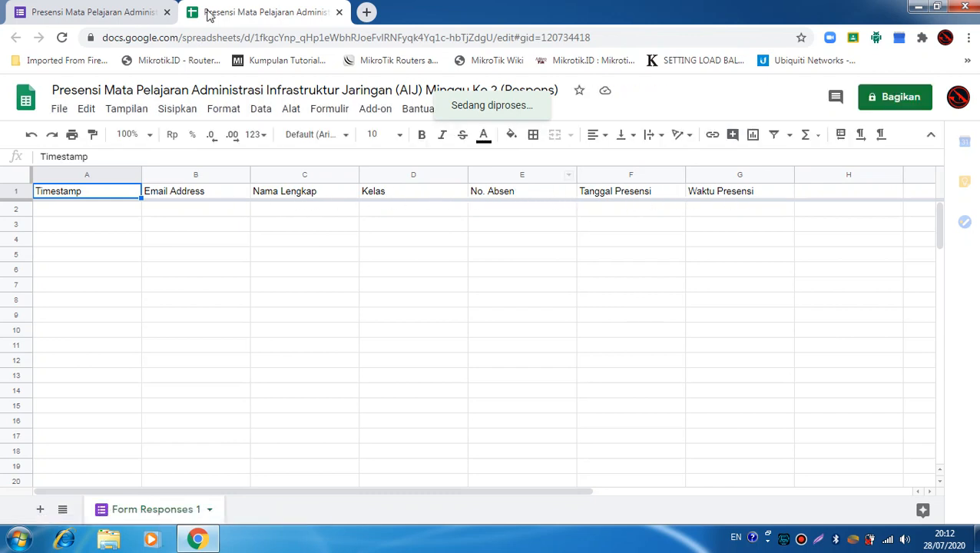
pyautogui.click(339, 11)
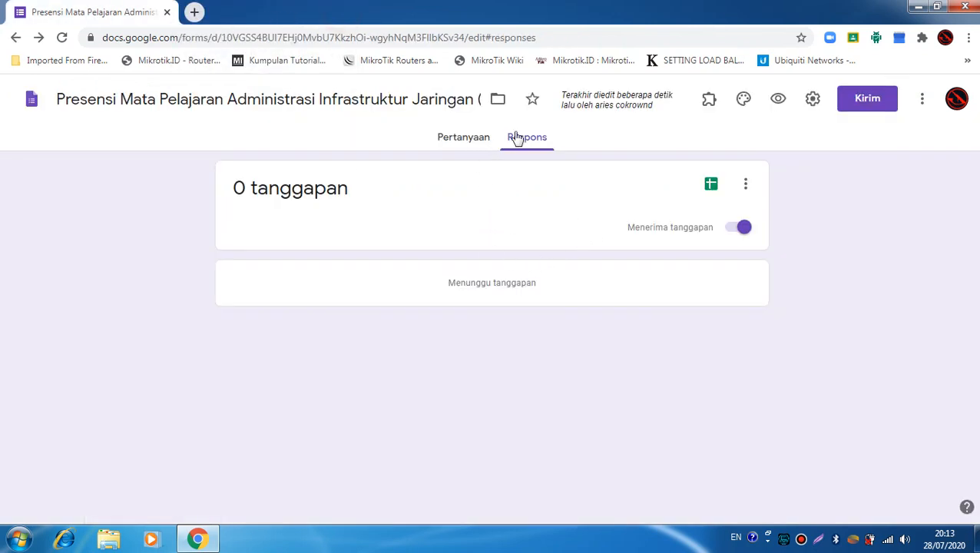
pyautogui.click(464, 136)
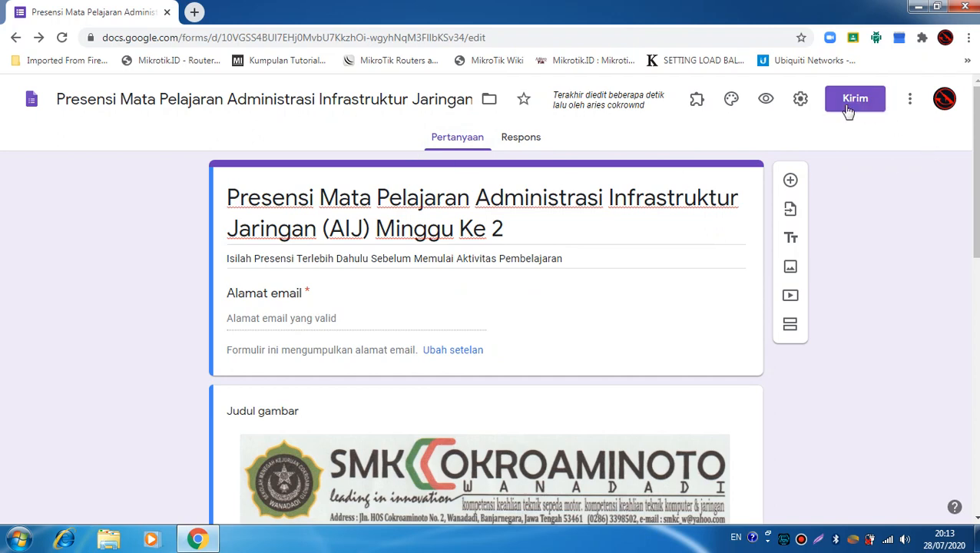
# Step: Preview the form, compare its address with the editor's address, and leave the preview open with its address selected
pyautogui.click(763, 100)
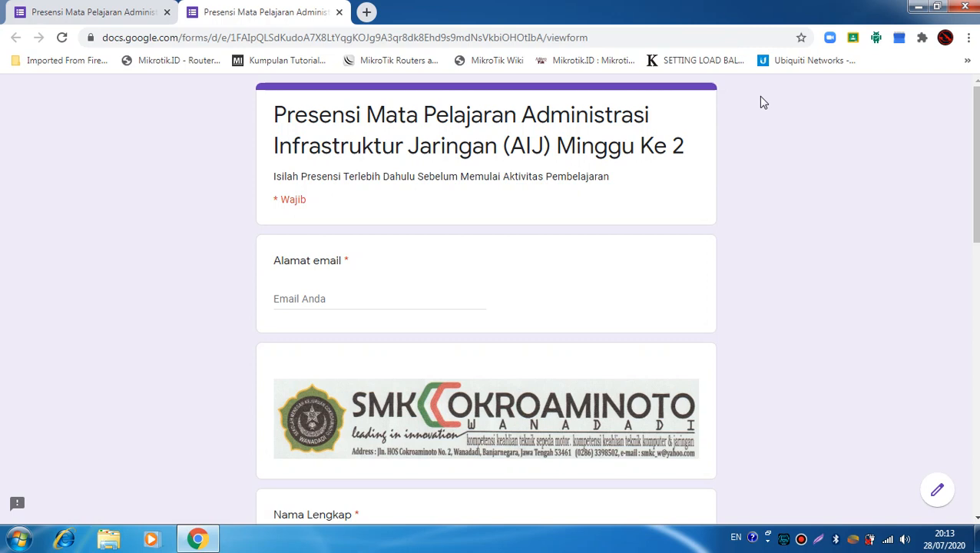
pyautogui.moveTo(635, 37); pyautogui.dragTo(34, 36)
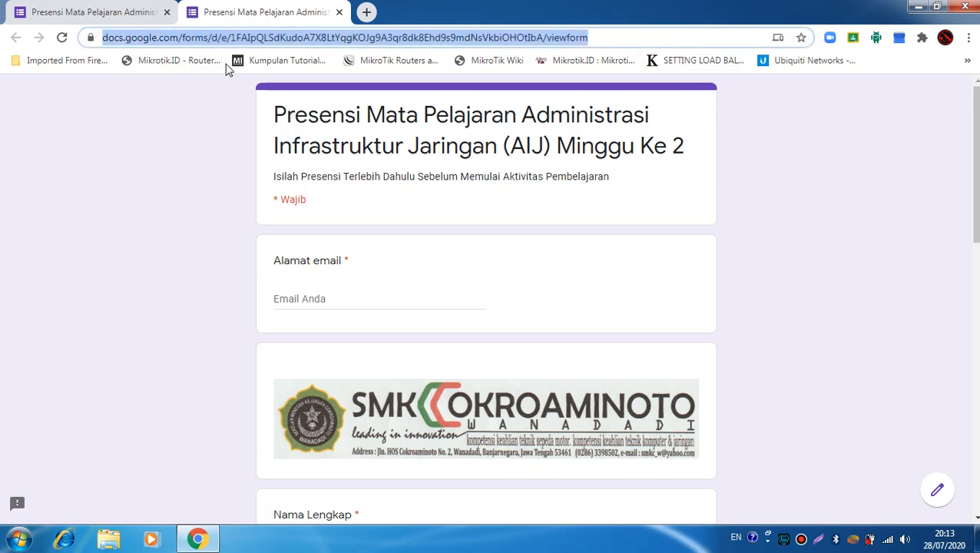
pyautogui.click(338, 11)
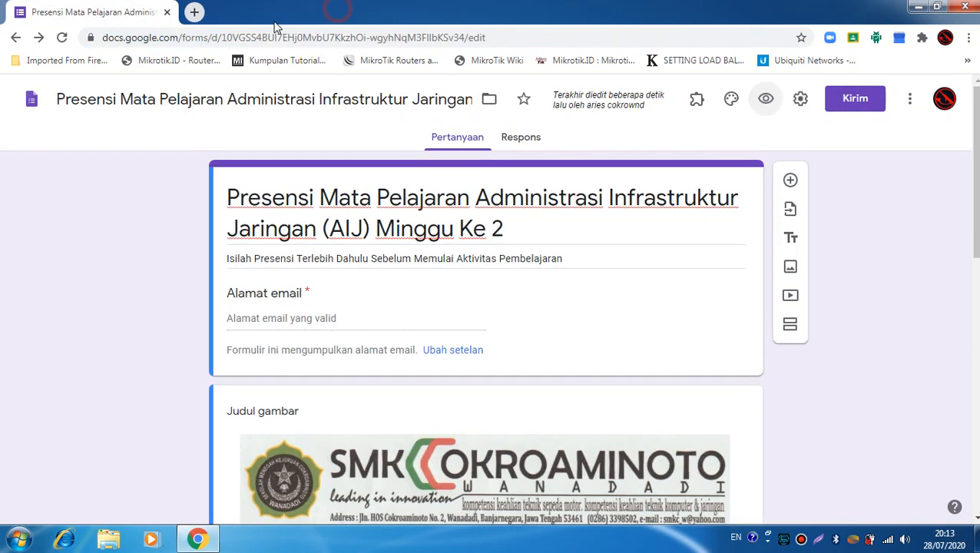
pyautogui.click(492, 37)
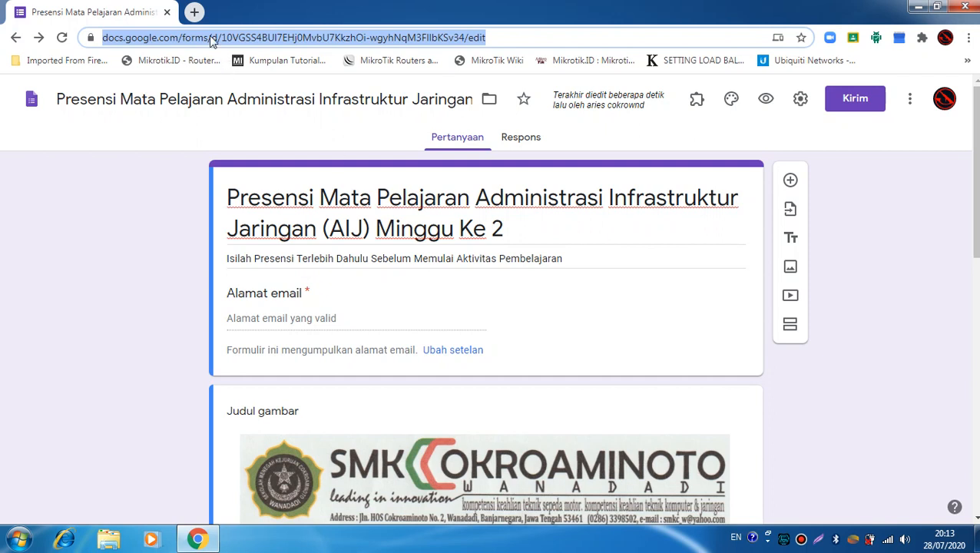
pyautogui.click(521, 37)
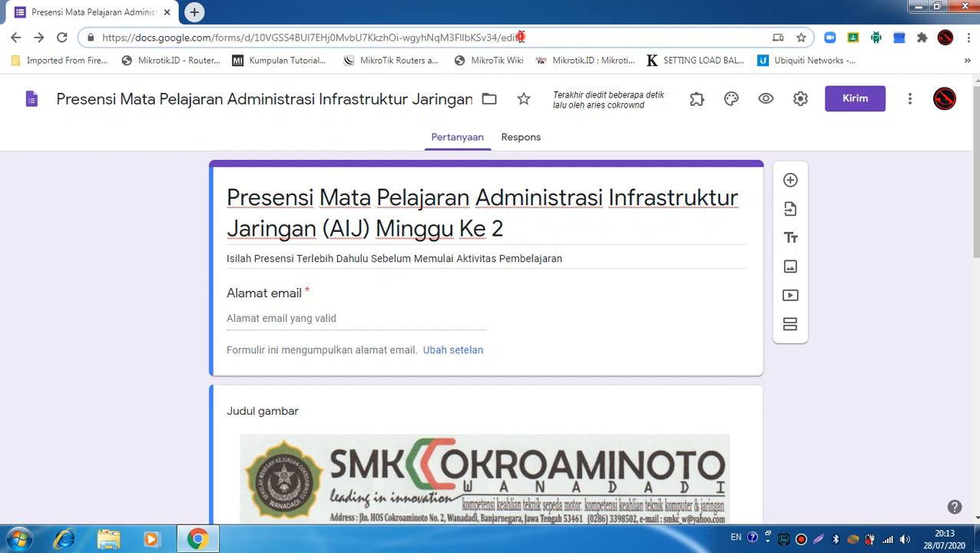
pyautogui.click(766, 105)
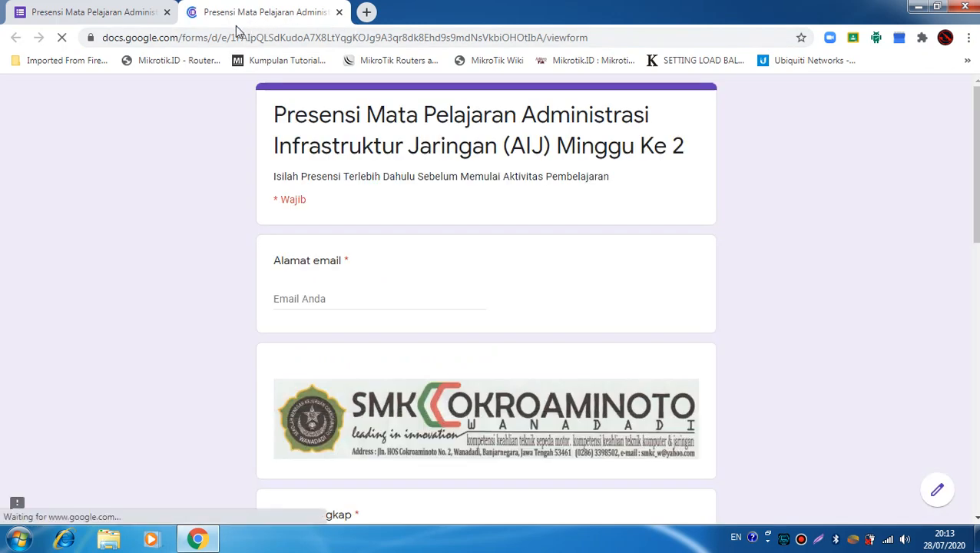
pyautogui.moveTo(613, 37); pyautogui.dragTo(92, 41)
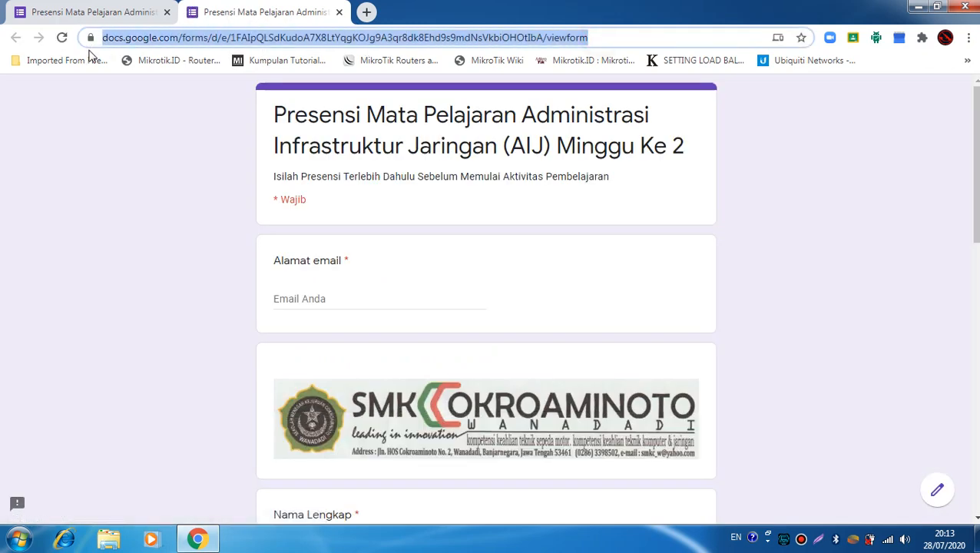
# Step: Open WhatsApp Web at web.whatsapp.com in a new browser tab
pyautogui.click(367, 11)
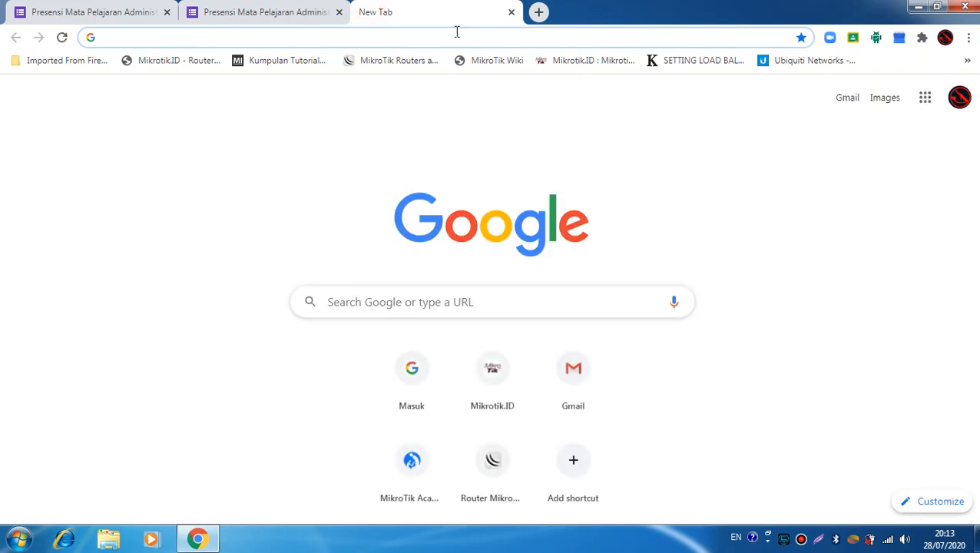
pyautogui.write('web.whatsapp.com')
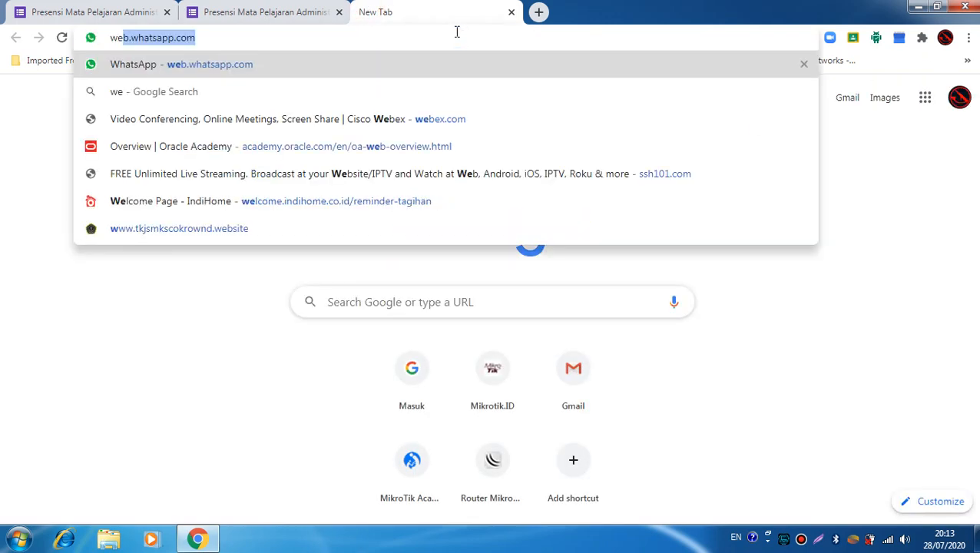
pyautogui.press('Right')
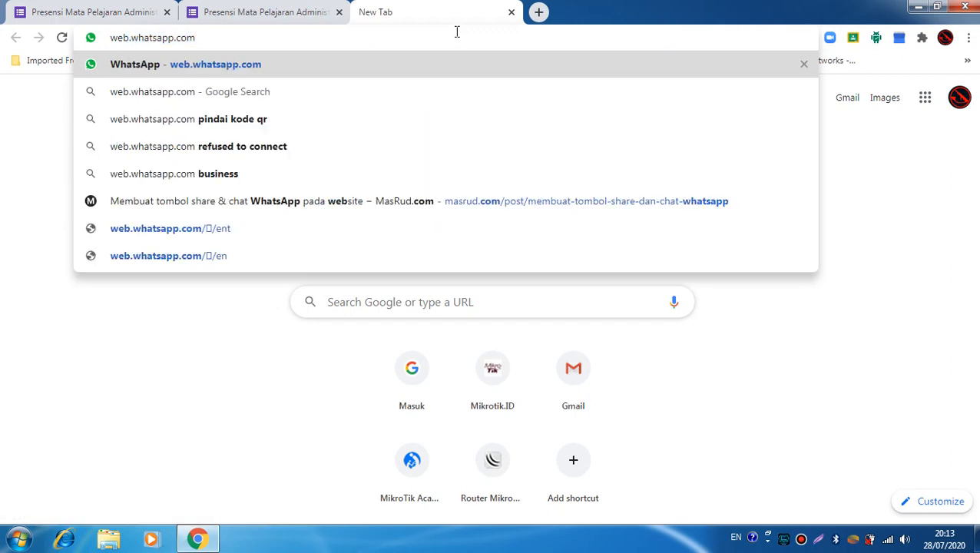
pyautogui.press('Return')
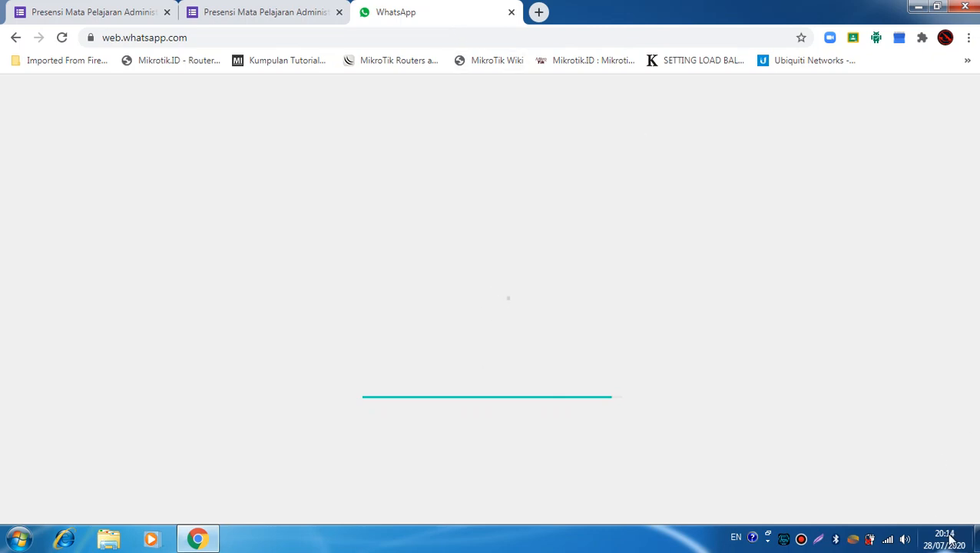
pyautogui.moveTo(951, 540)
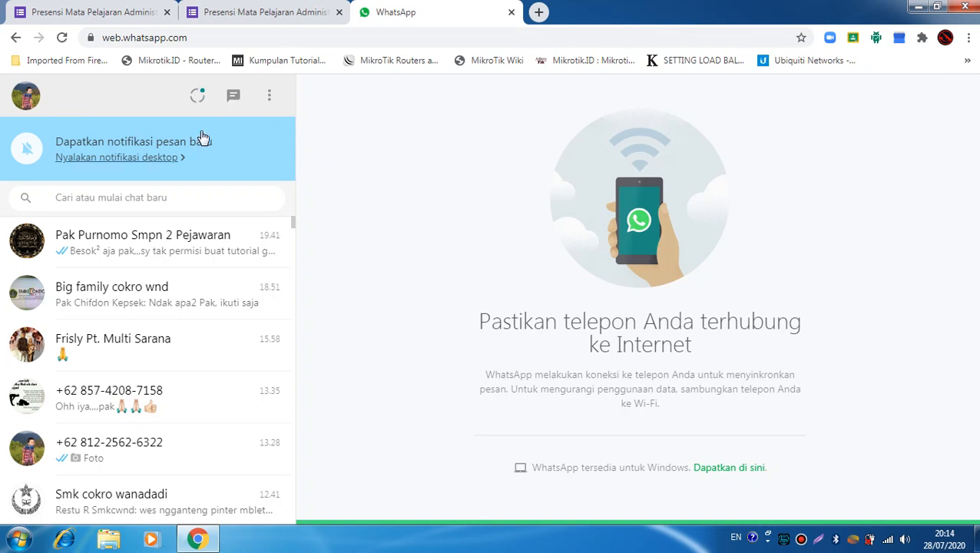
# Step: Return to the form preview and copy its full address
pyautogui.click(256, 18)
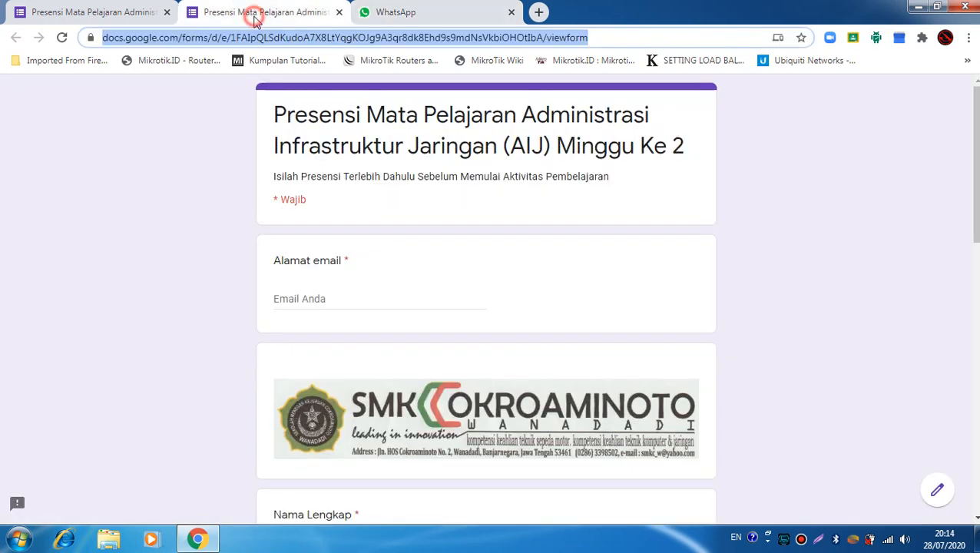
pyautogui.rightClick(572, 39)
pyautogui.click(607, 122)
# Step: Switch to WhatsApp Web, open the chat whose latest message is "Foto" and paste the form link as a message
pyautogui.click(448, 17)
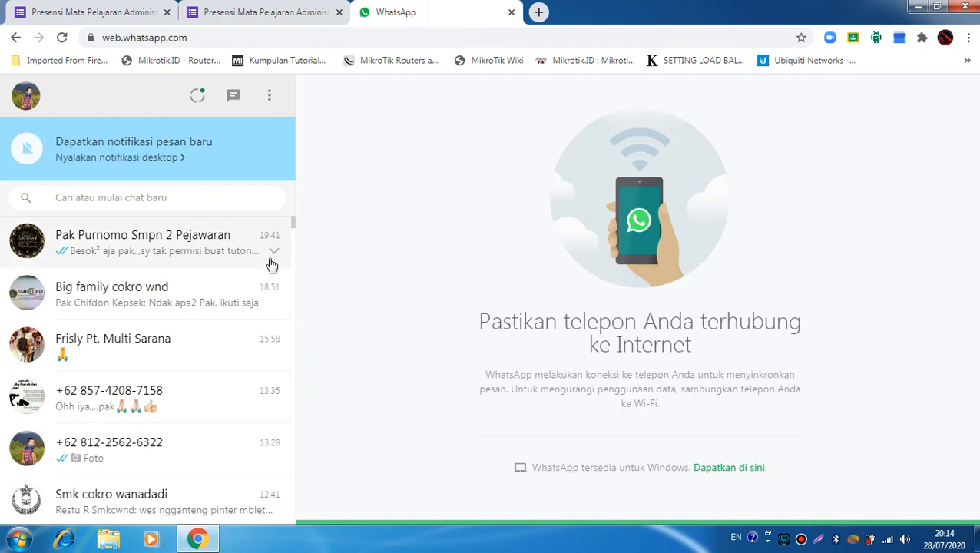
pyautogui.click(177, 446)
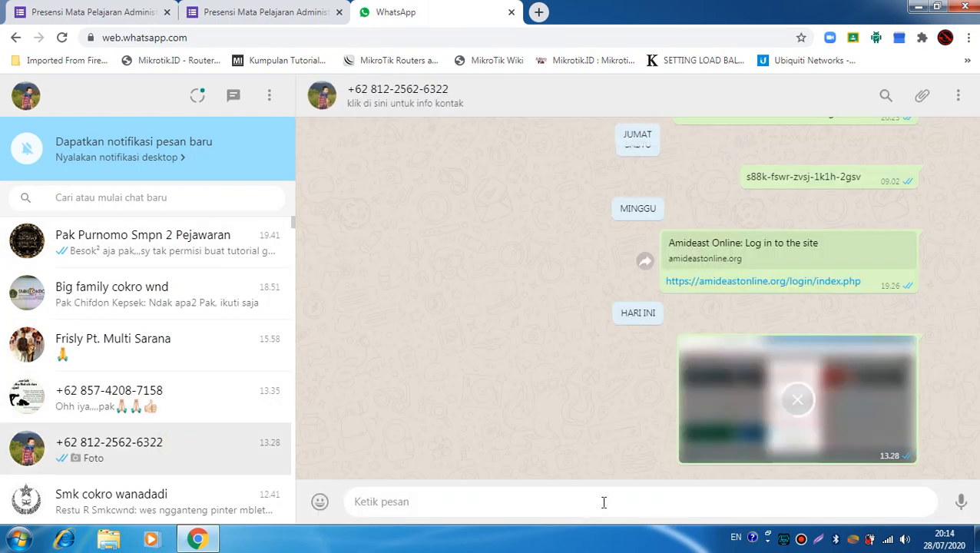
pyautogui.rightClick(607, 498)
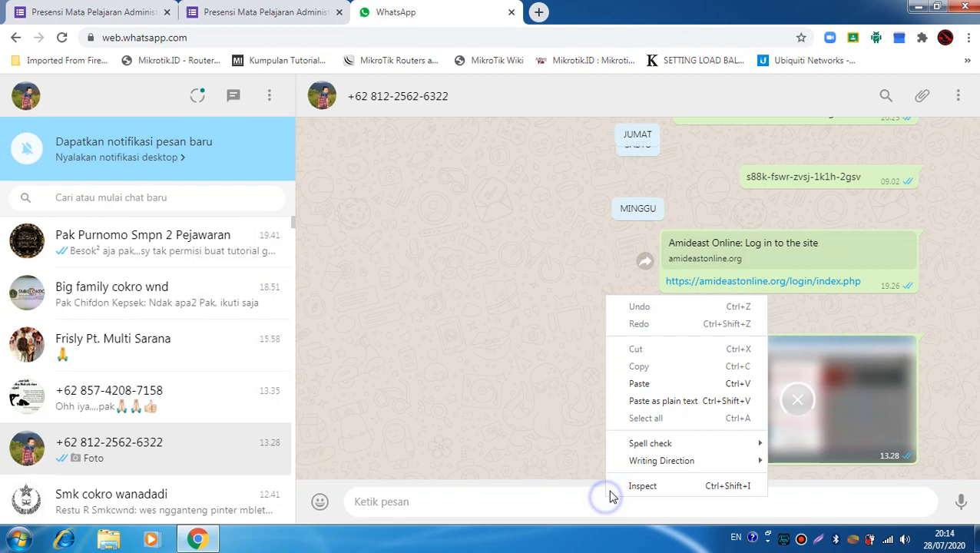
pyautogui.click(652, 379)
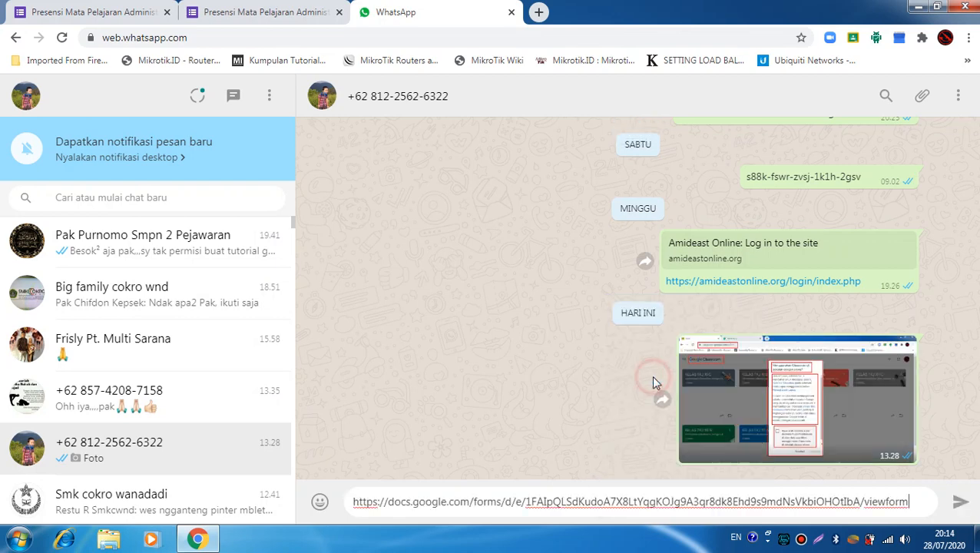
# Step: Send the pasted form link in the chat, then close the WhatsApp Web, form preview and form editor tabs
pyautogui.click(960, 502)
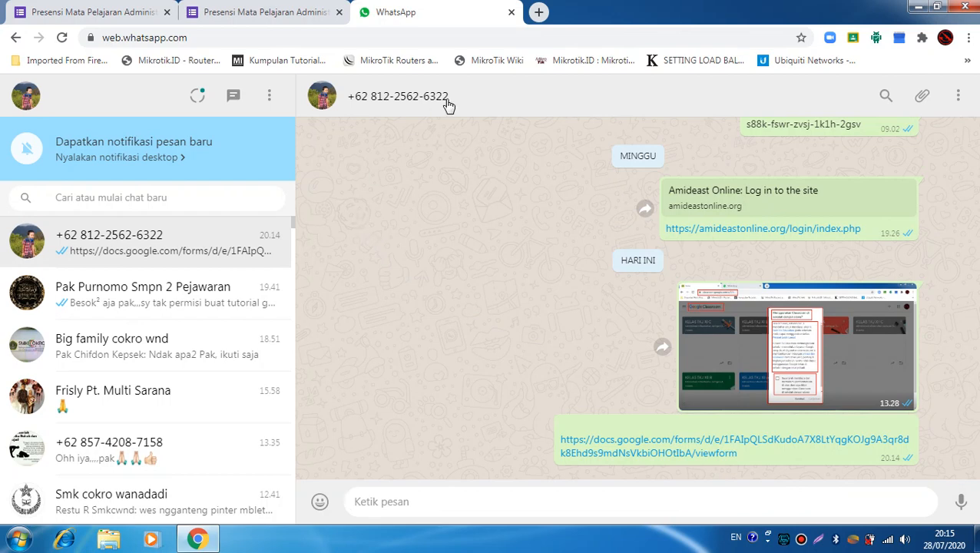
pyautogui.click(511, 13)
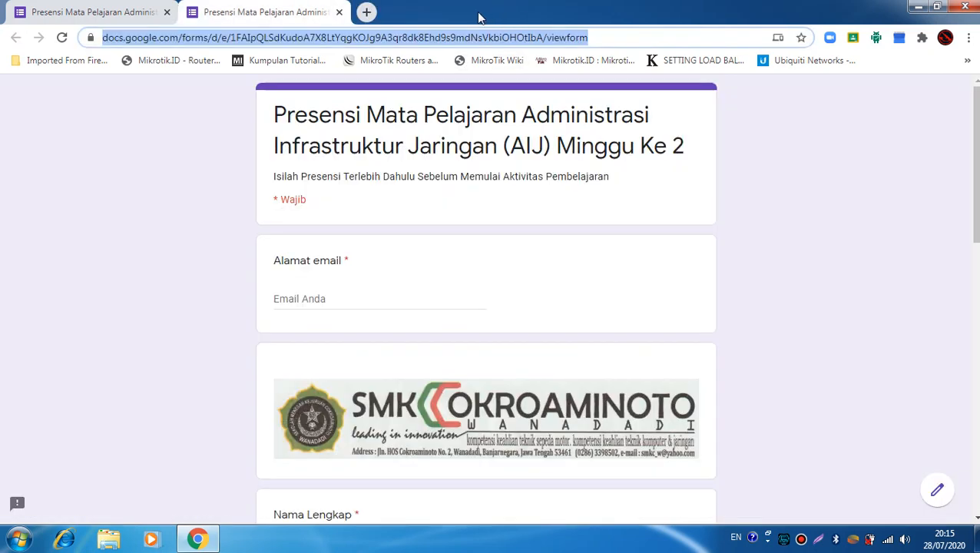
pyautogui.click(338, 13)
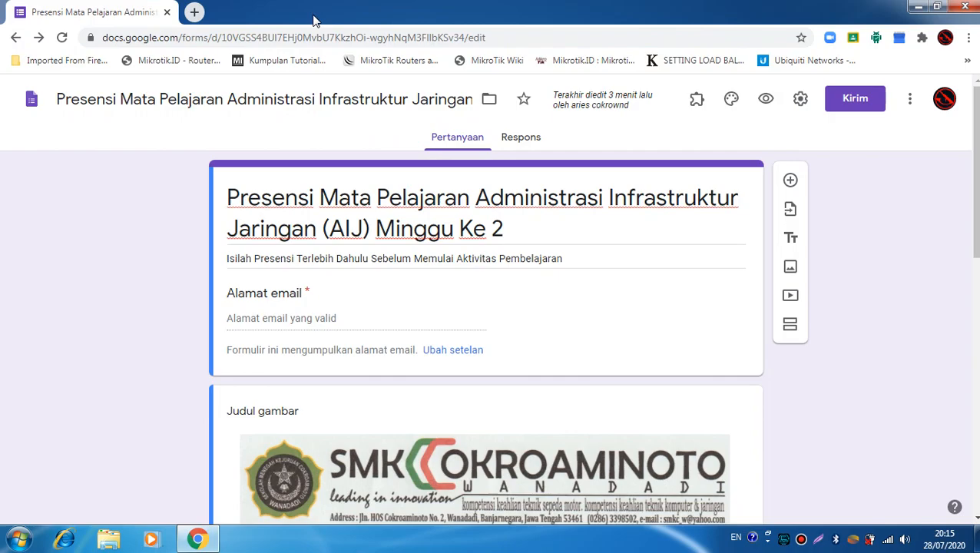
pyautogui.click(167, 13)
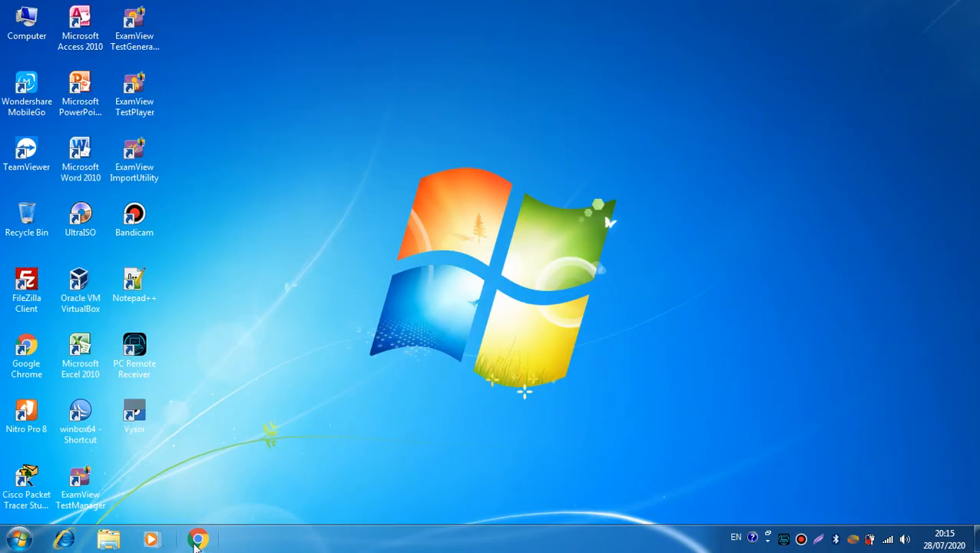
# Step: Reopen Google Chrome and choose to sign in to the signed-out second Google account
pyautogui.click(198, 540)
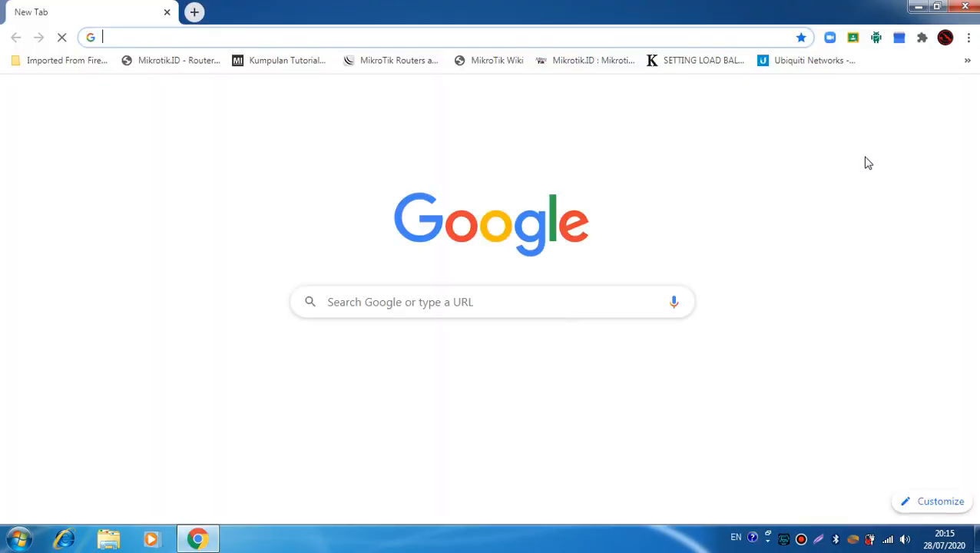
pyautogui.click(944, 37)
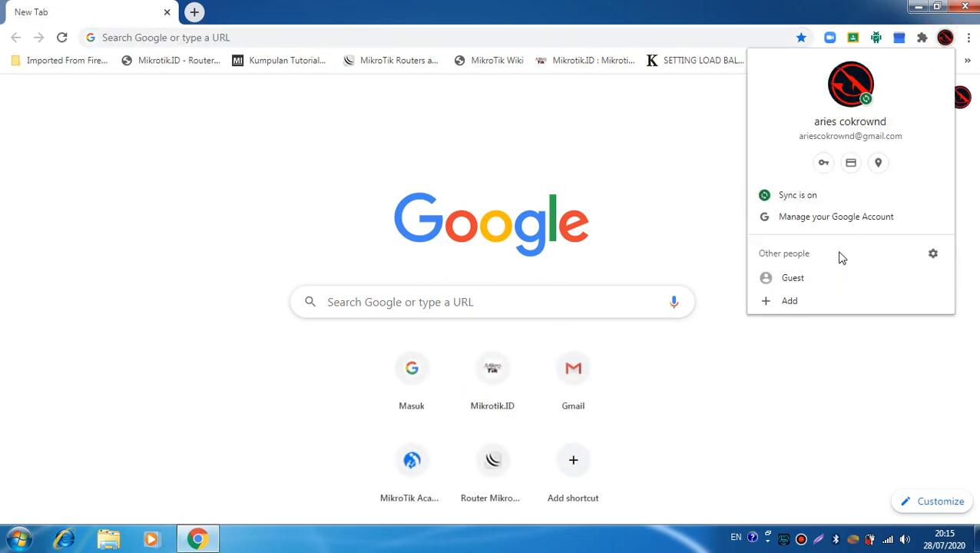
pyautogui.click(679, 212)
pyautogui.click(960, 98)
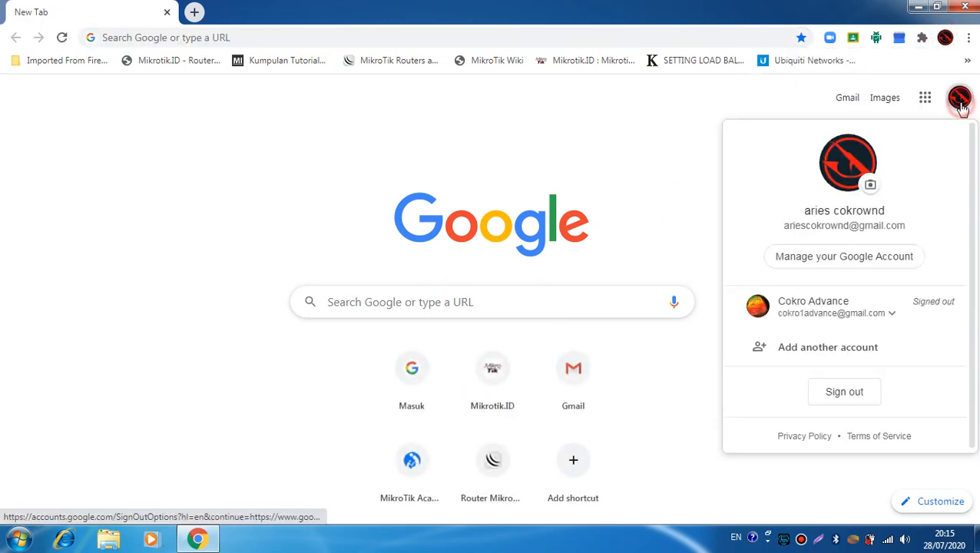
pyautogui.click(894, 302)
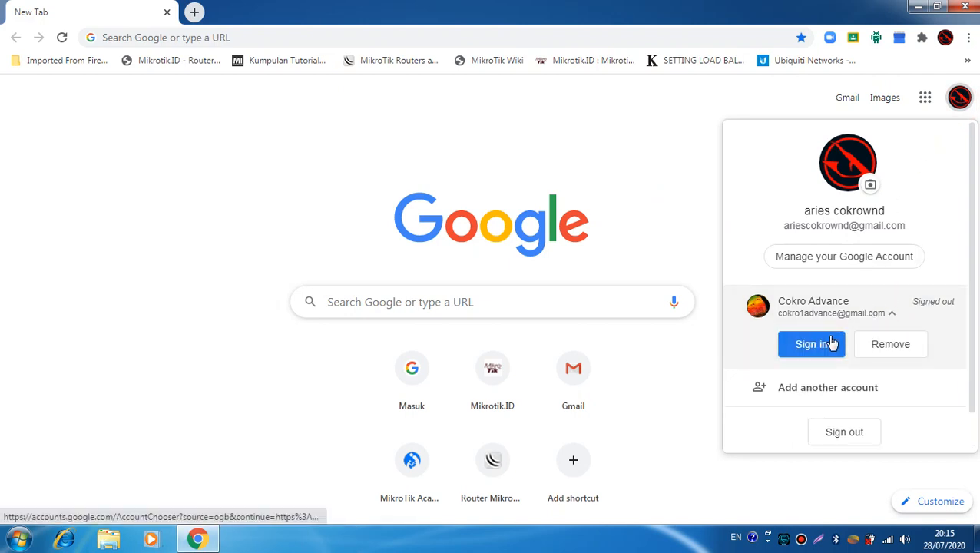
pyautogui.click(831, 340)
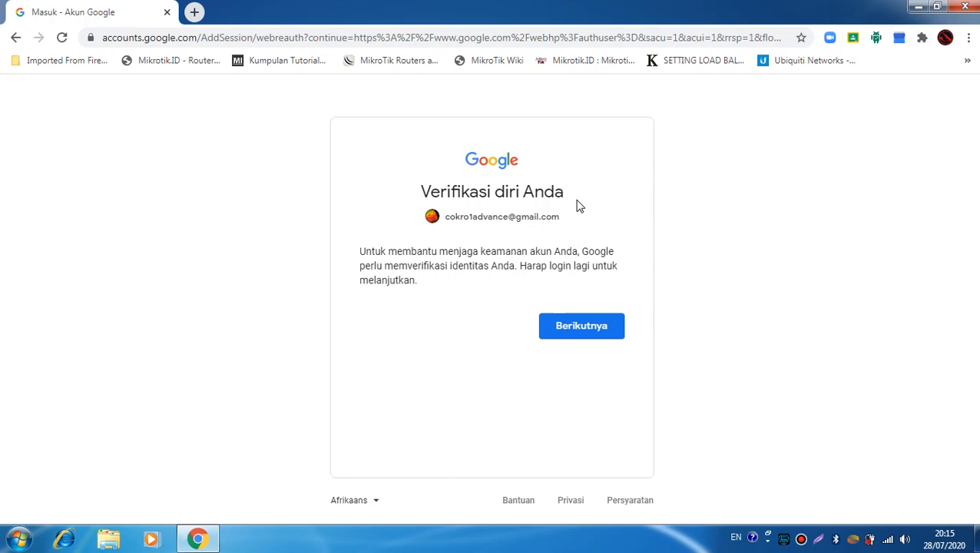
# Step: Continue past the identity verification page and enter the account password to sign in to the second Google account
pyautogui.click(592, 329)
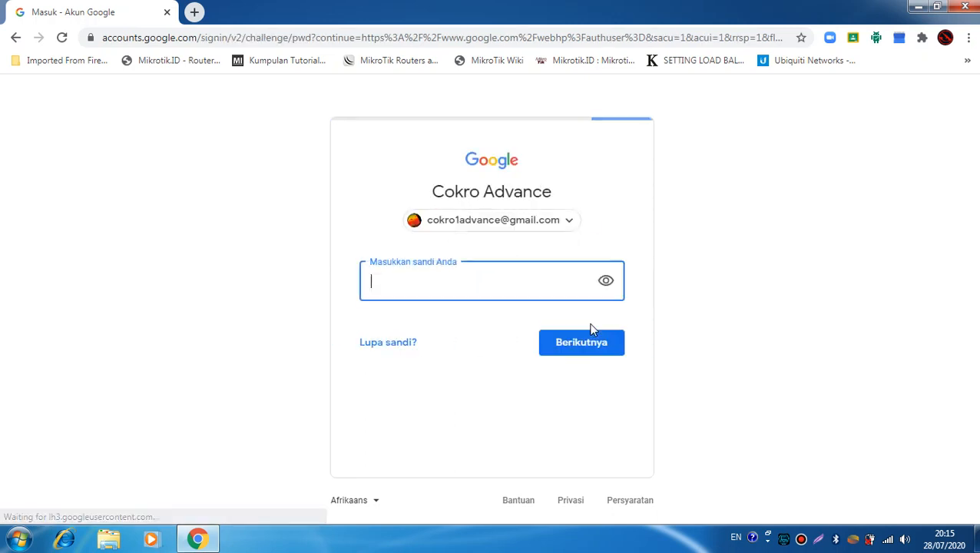
pyautogui.click(534, 288)
pyautogui.write('••')
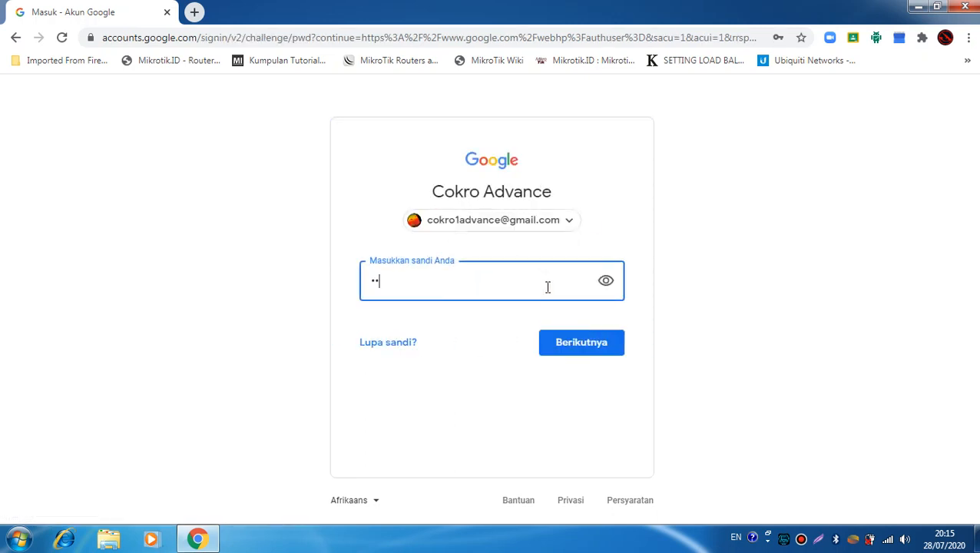
pyautogui.press('BackSpace')
pyautogui.press('BackSpace')
pyautogui.write('•••••••••••••••')
pyautogui.press('Return')
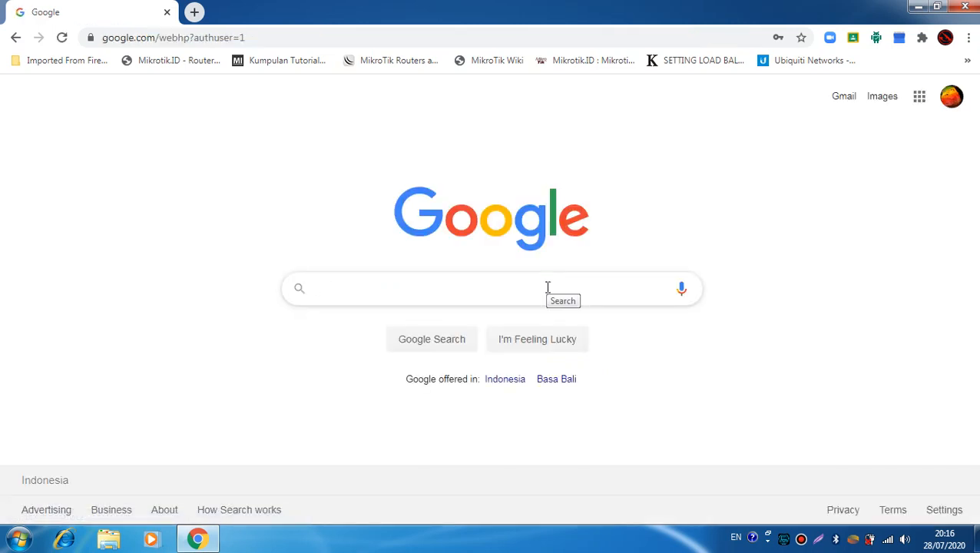
# Step: Open WhatsApp Web at web.whatsapp.com in a new browser tab and open the chat containing the form link
pyautogui.click(194, 13)
pyautogui.click(215, 38)
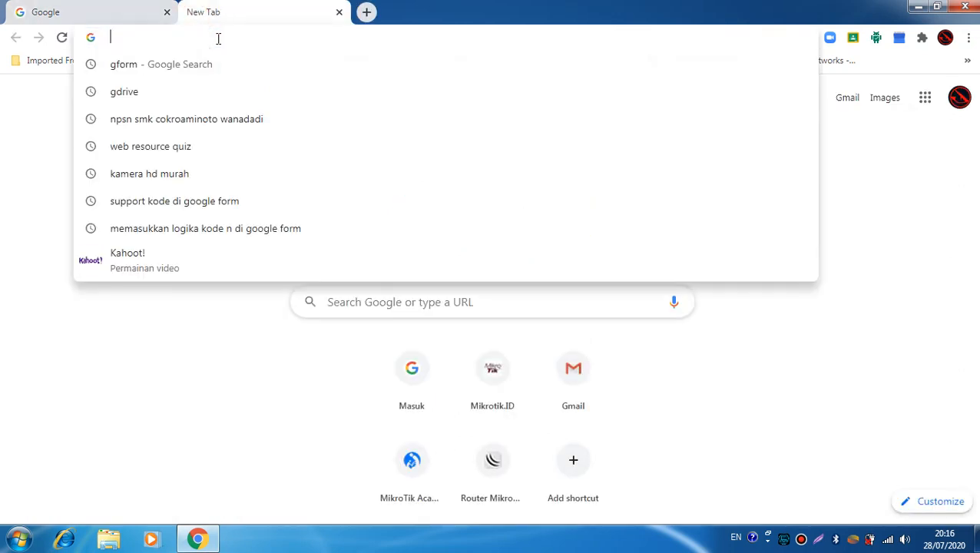
pyautogui.write('web.whatsapp.com')
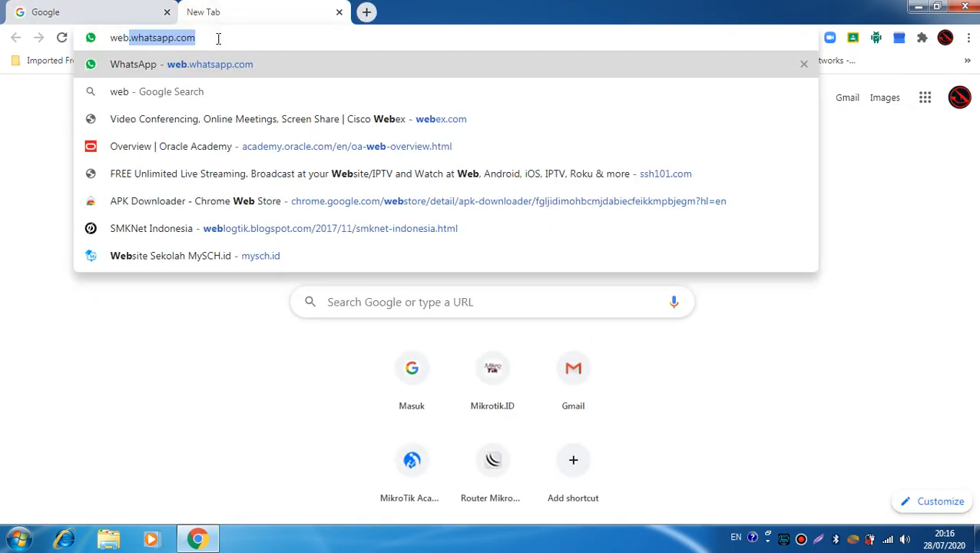
pyautogui.press('Return')
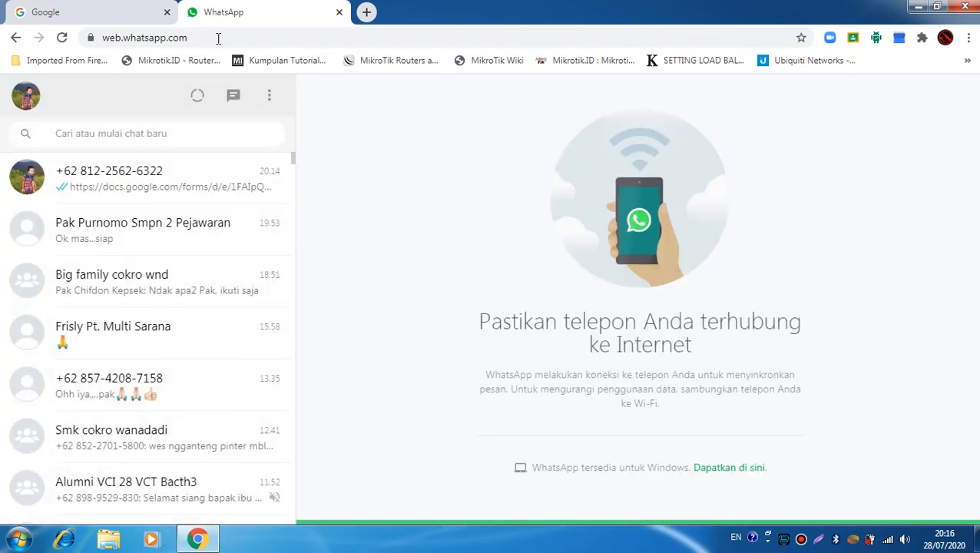
pyautogui.click(166, 181)
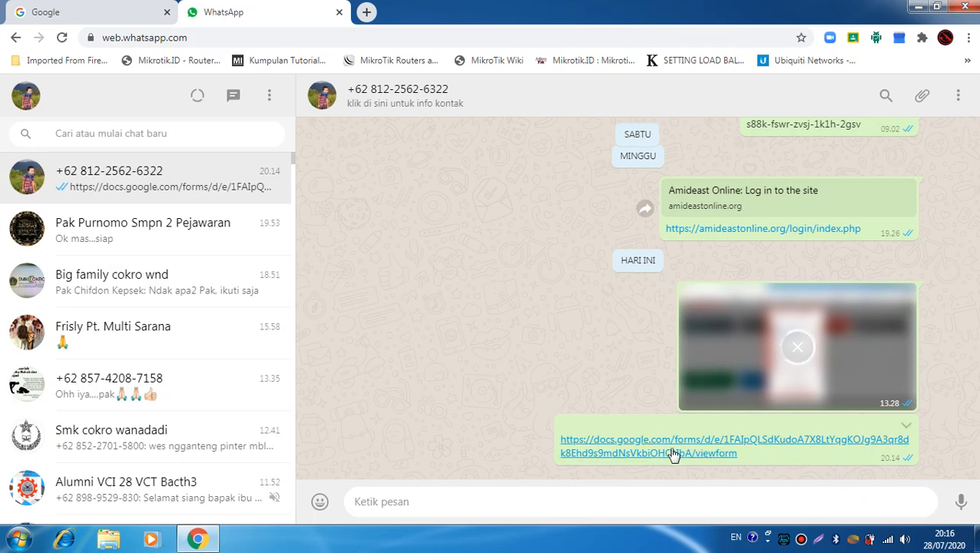
# Step: Select the whole form link in the latest chat message and copy it
pyautogui.moveTo(553, 445); pyautogui.dragTo(791, 456)
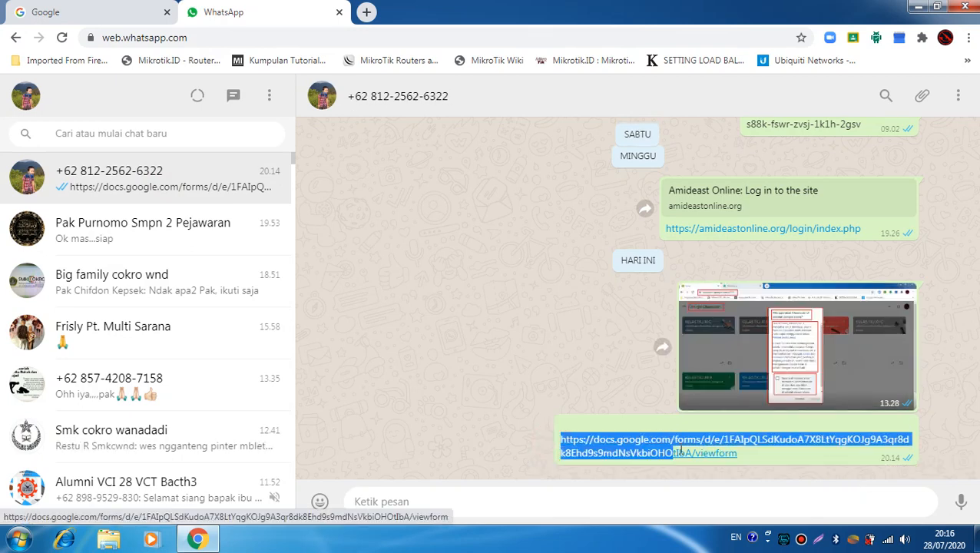
pyautogui.rightClick(694, 454)
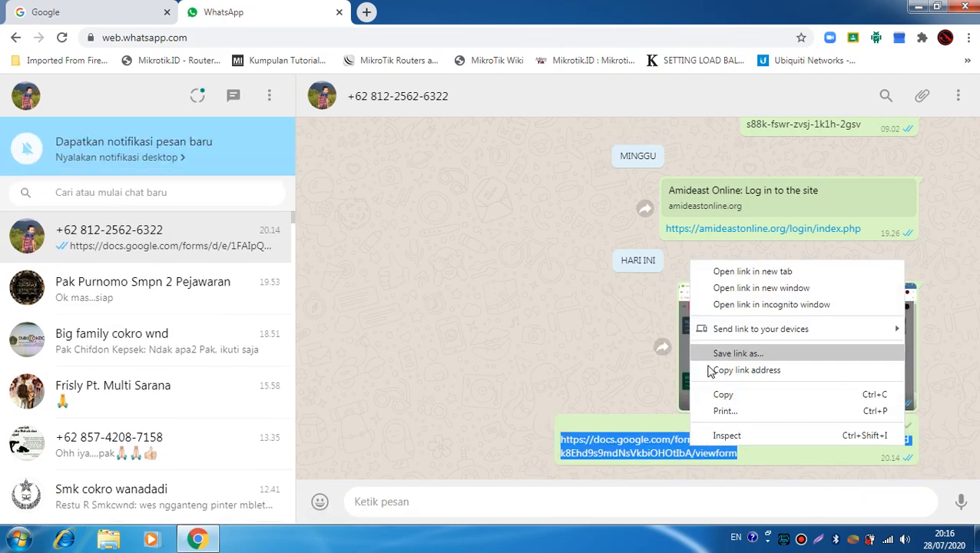
pyautogui.click(715, 395)
# Step: Return to the Google home page tab and load the copied form link there
pyautogui.click(104, 19)
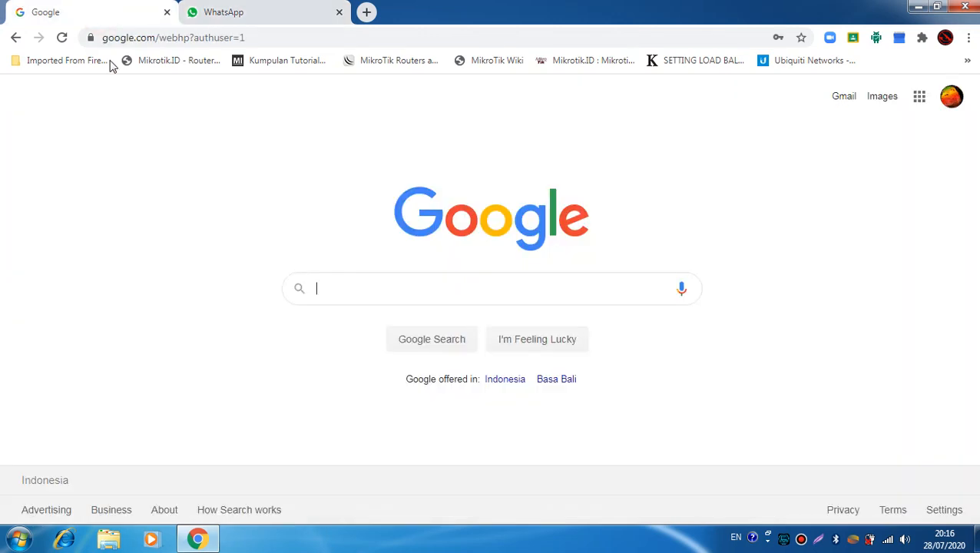
pyautogui.click(280, 37)
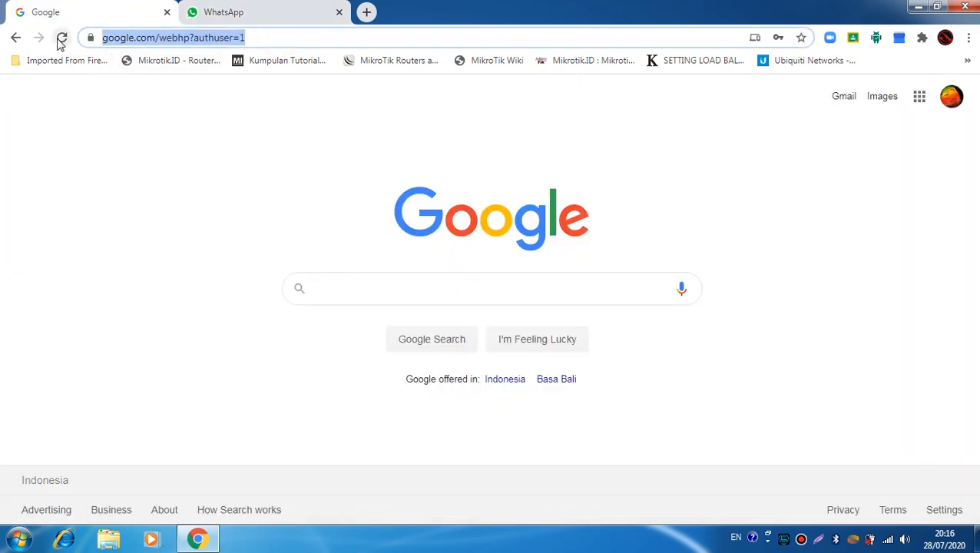
pyautogui.hotkey('ctrl', 'v')
pyautogui.press('Return')
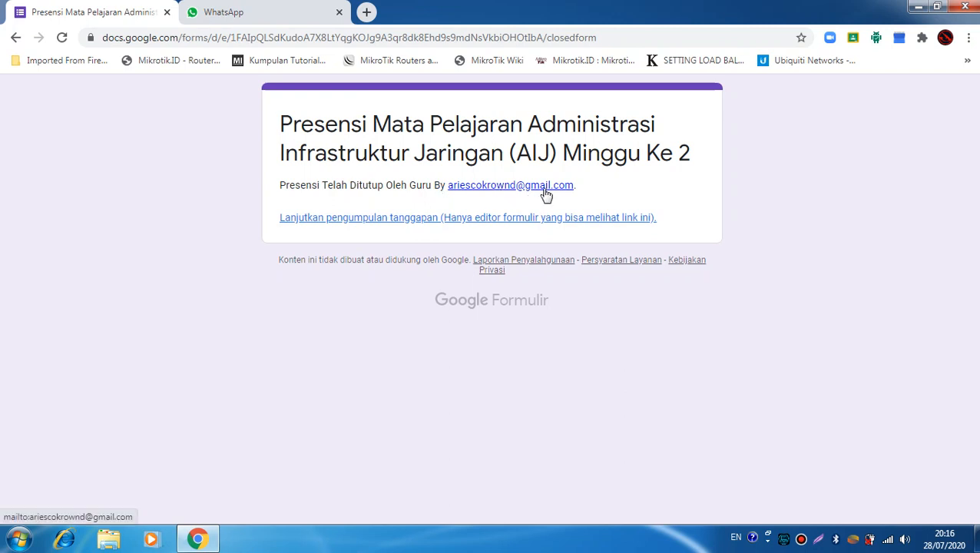
# Step: Follow the link for resuming response collection, decline to resume it, and go back to the closed form page
pyautogui.click(483, 219)
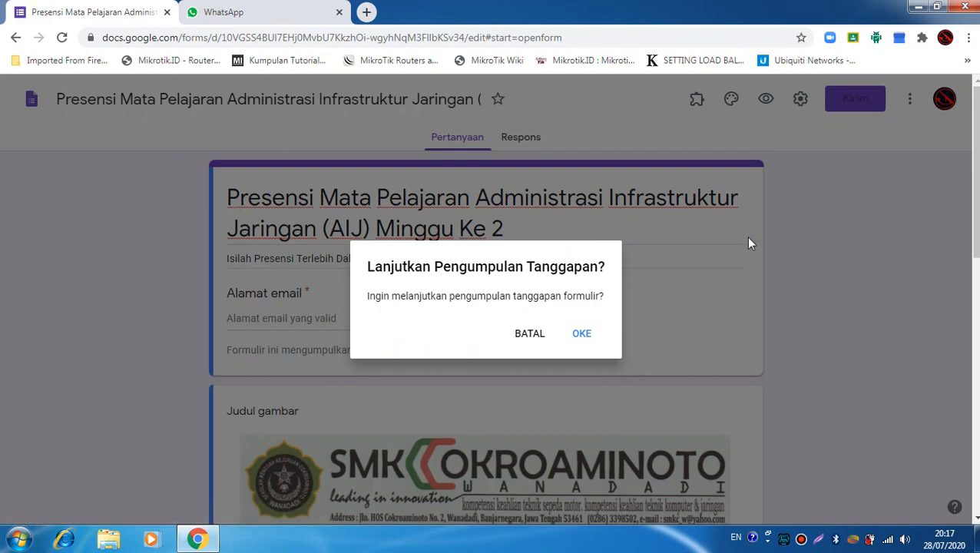
pyautogui.click(523, 337)
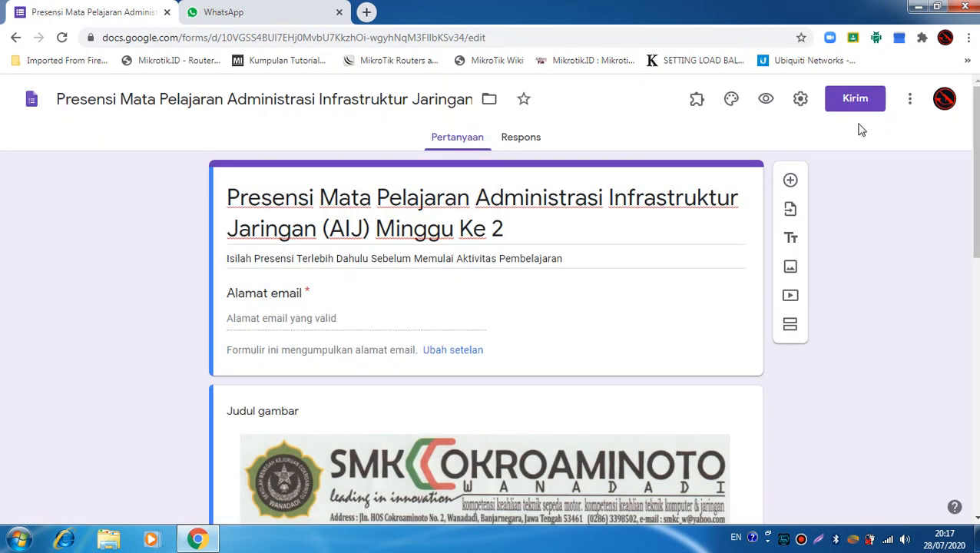
pyautogui.click(16, 38)
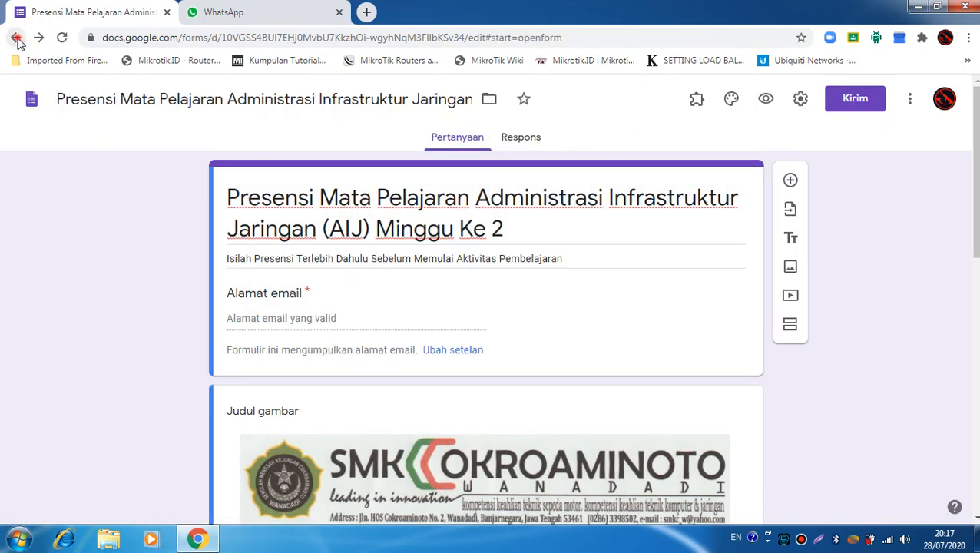
pyautogui.click(16, 38)
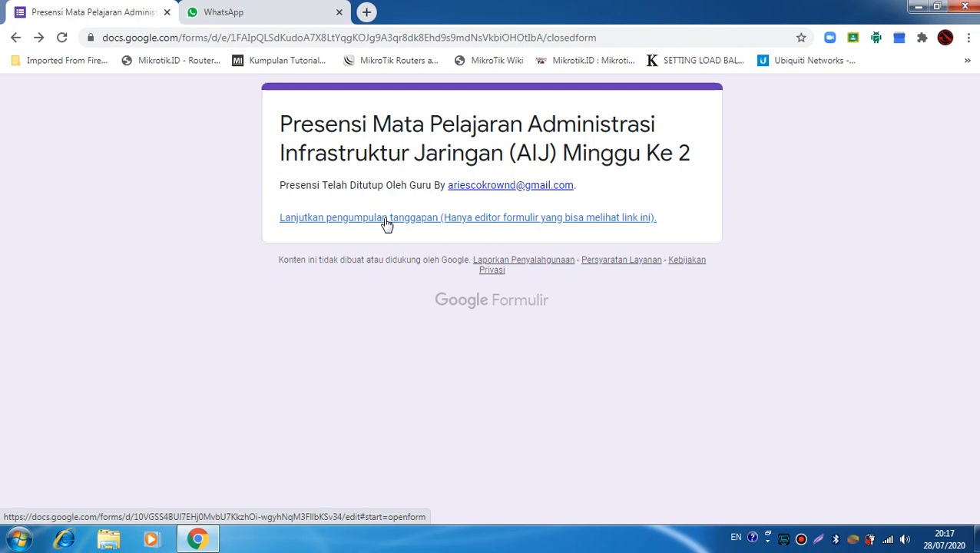
# Step: Go back to the Google home page and load the copied form link again
pyautogui.click(15, 37)
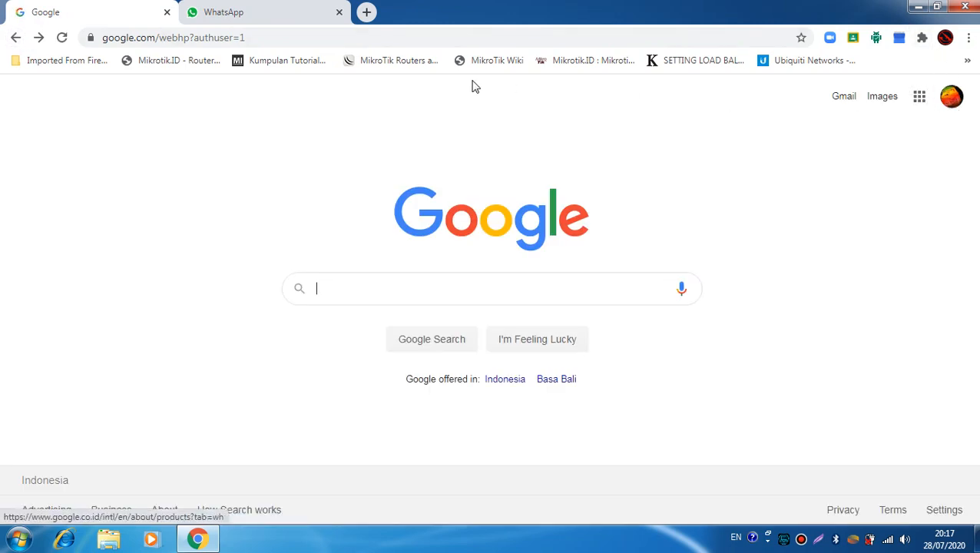
pyautogui.rightClick(125, 39)
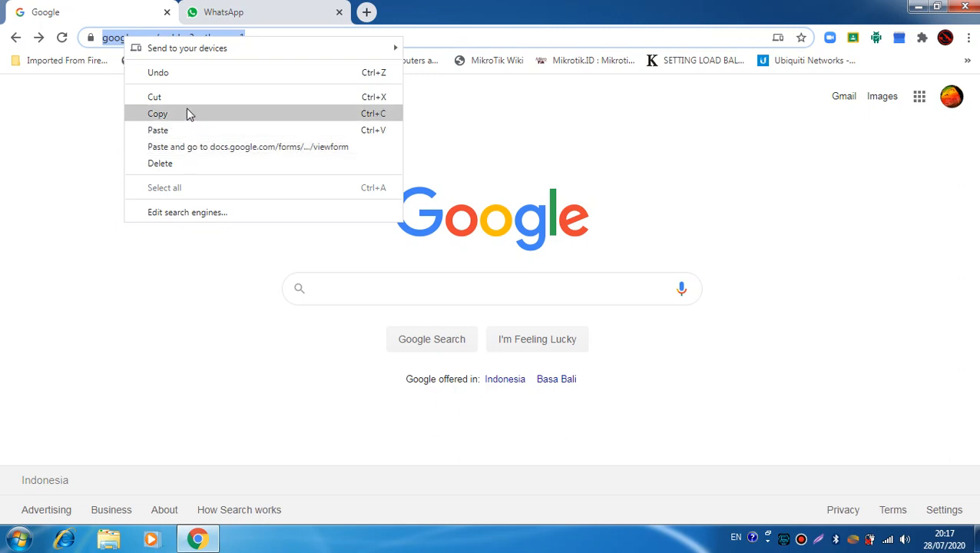
pyautogui.click(195, 146)
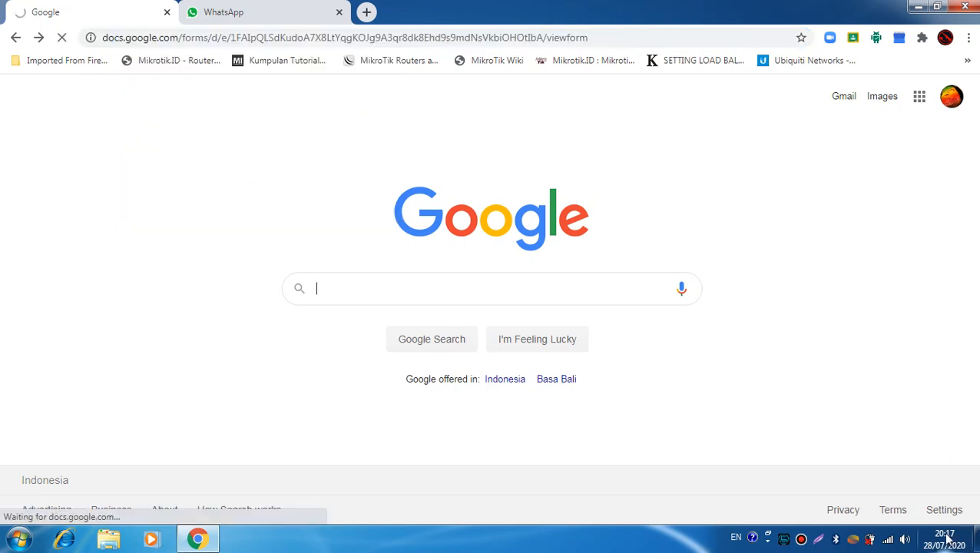